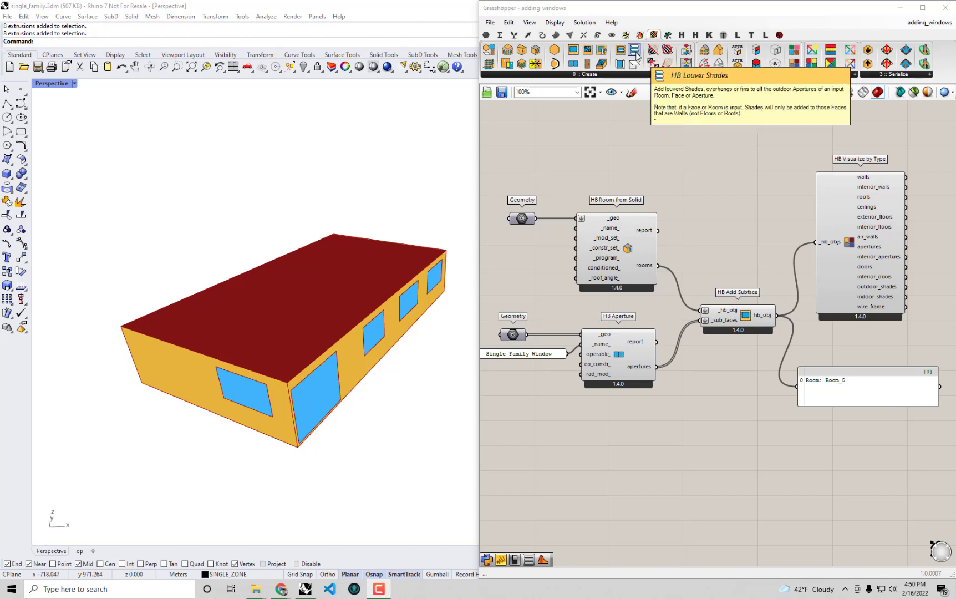
# Add an HB Louver Shades component to the canvas below the HB Add Subface component
pyautogui.moveTo(636, 56); pyautogui.dragTo(708, 491)
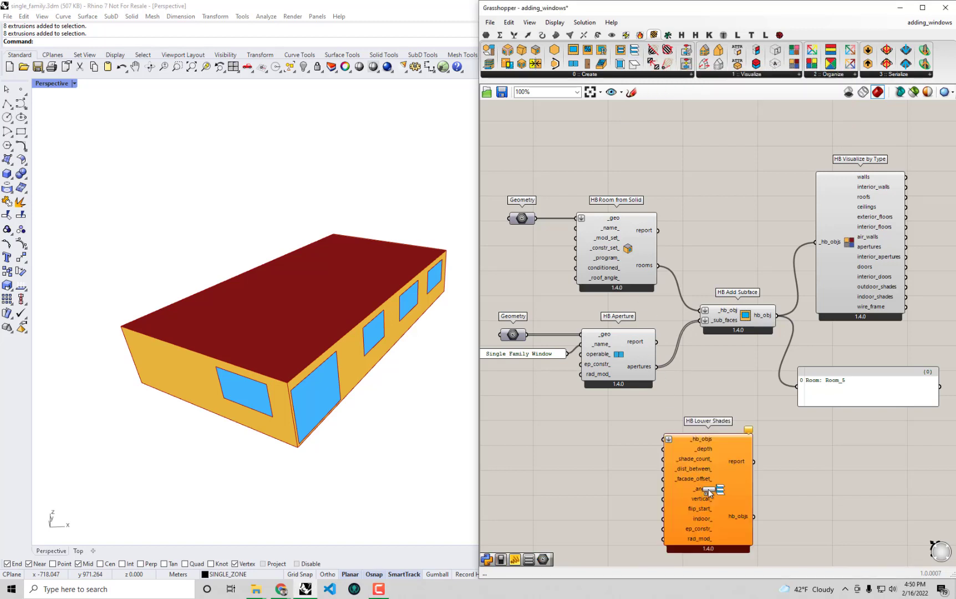
pyautogui.moveTo(684, 376); pyautogui.dragTo(688, 318, button='right')
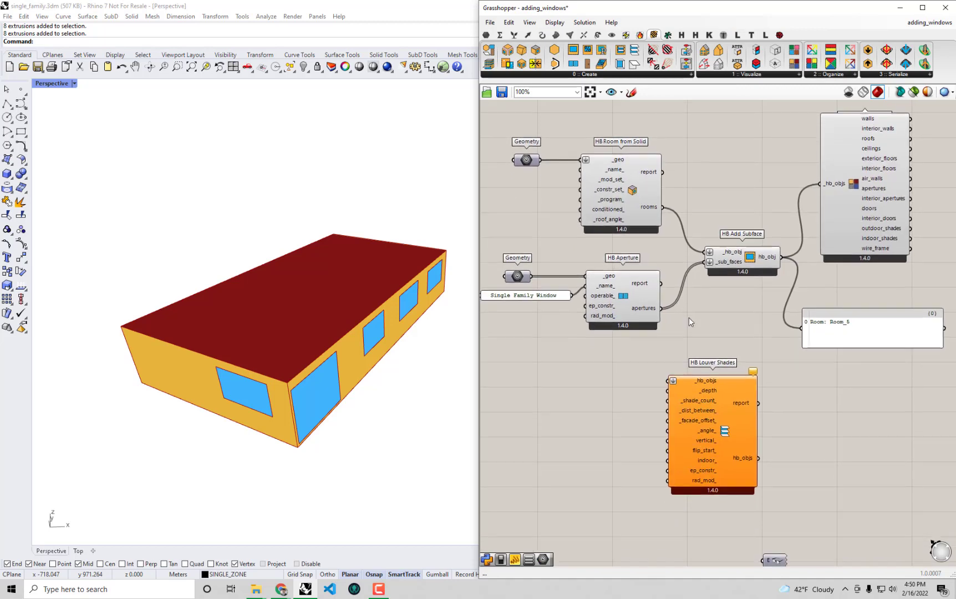
pyautogui.scroll(2, 689, 317)
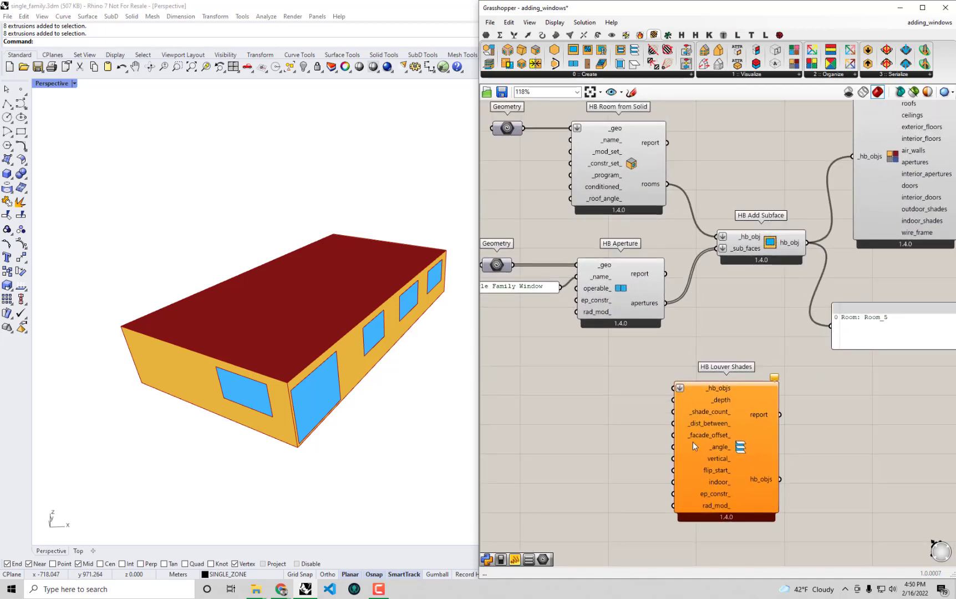
pyautogui.click(748, 435)
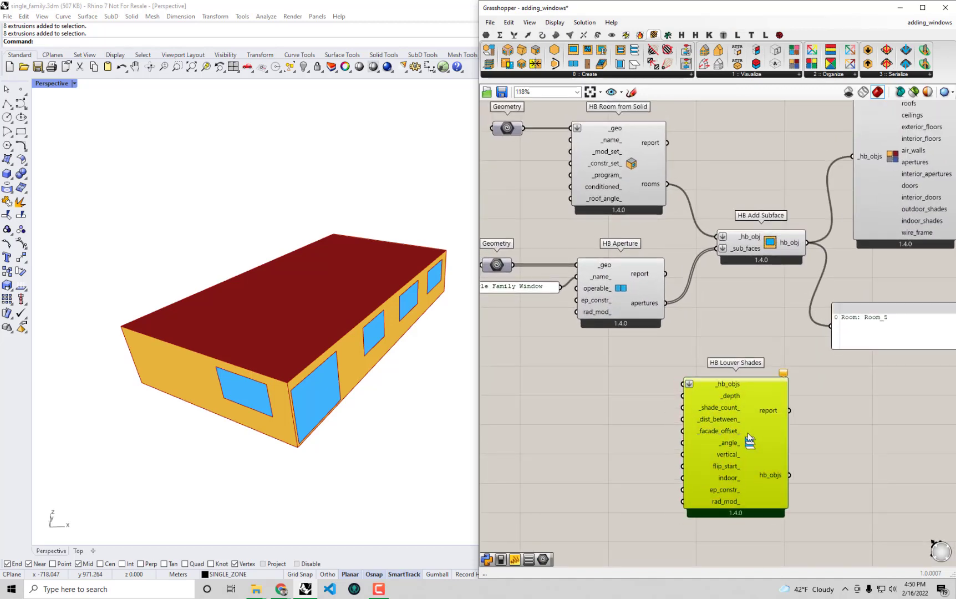
pyautogui.scroll(1, 748, 433)
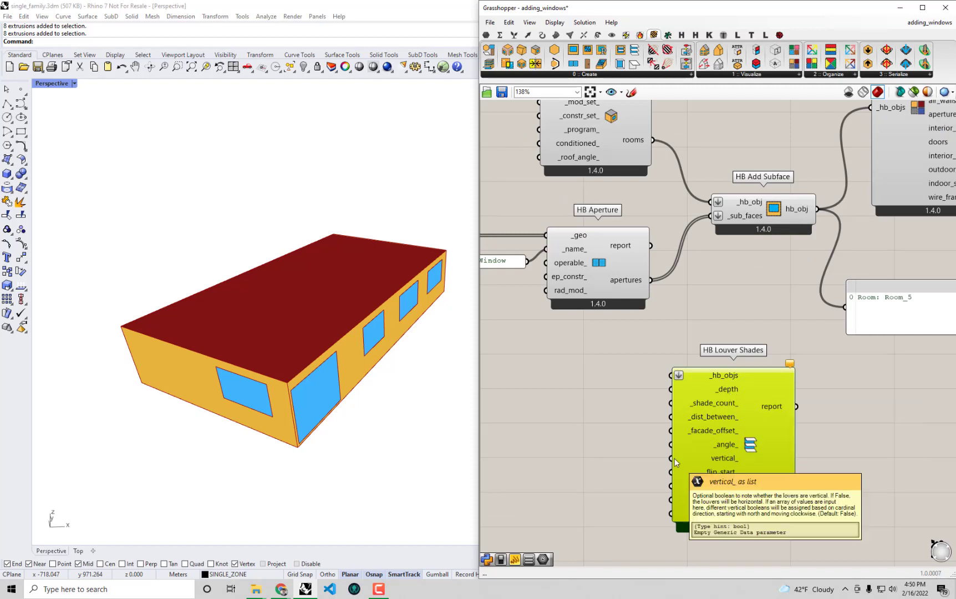
pyautogui.scroll(-2, 671, 250)
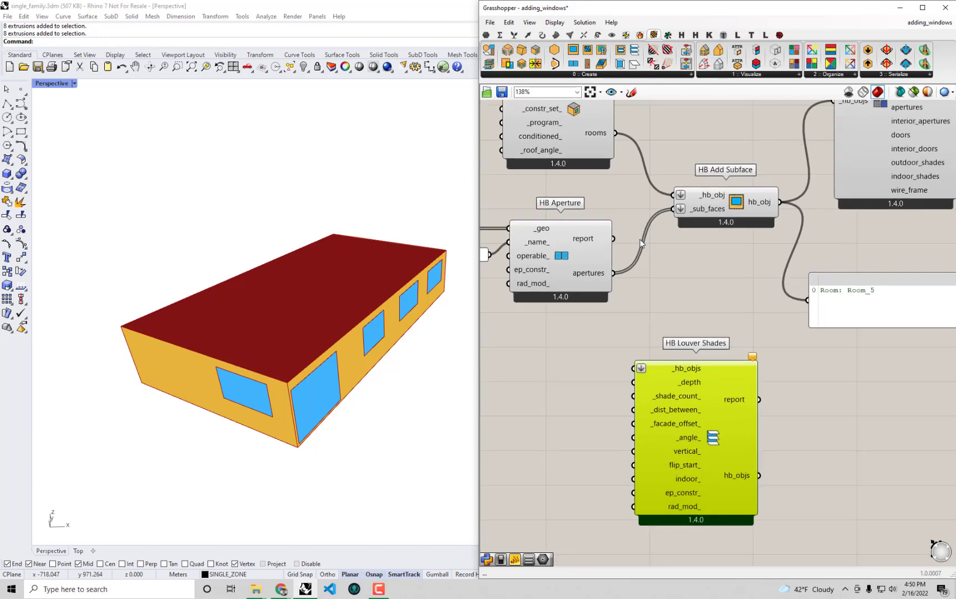
pyautogui.scroll(-2, 660, 295)
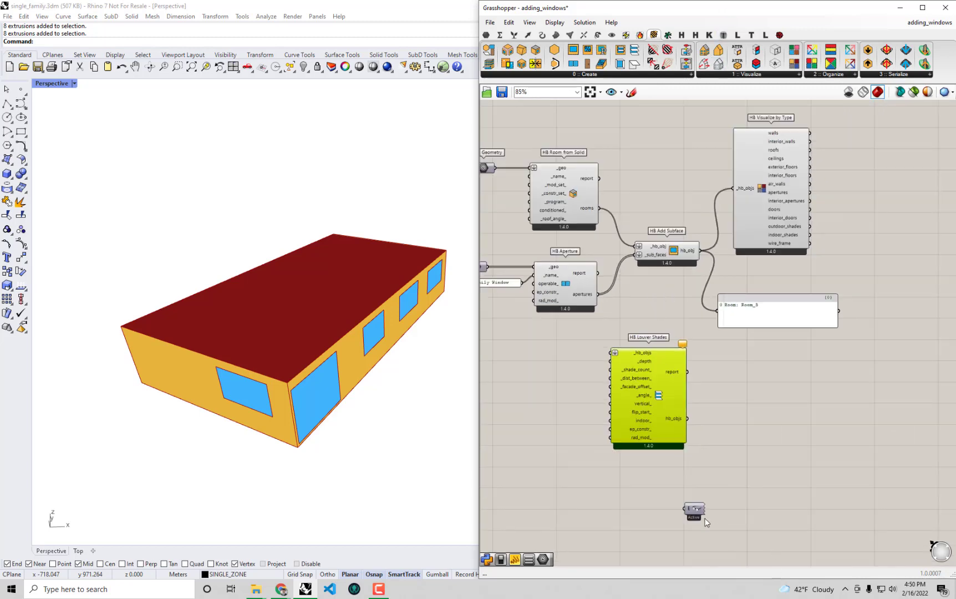
# Delete the small unconnected component below HB Louver Shades and space out the visualizer, panel and louver components
pyautogui.click(675, 503)
pyautogui.press('Delete')
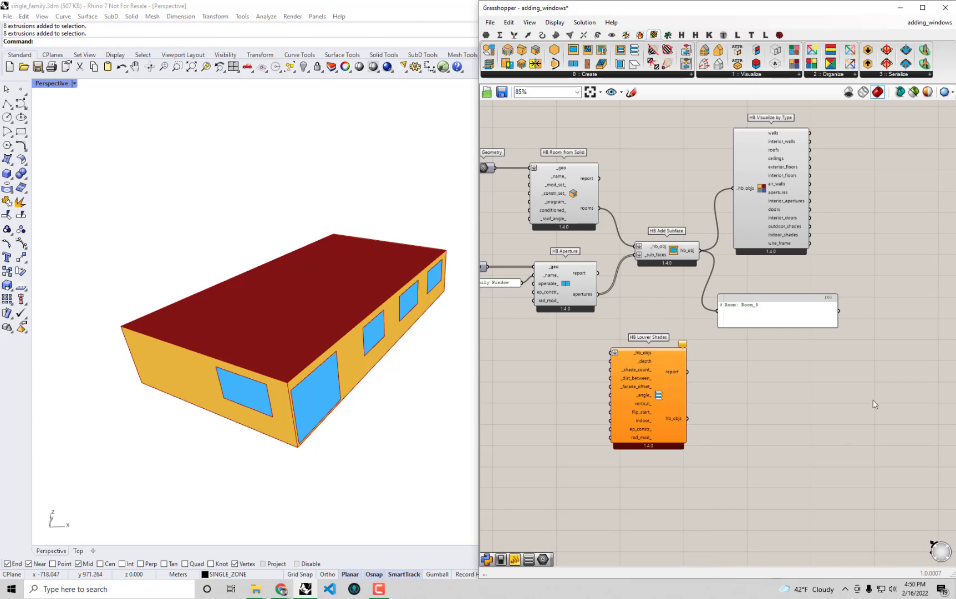
pyautogui.moveTo(873, 399); pyautogui.dragTo(892, 194)
pyautogui.moveTo(691, 367); pyautogui.dragTo(764, 336)
pyautogui.scroll(1, 764, 336)
pyautogui.moveTo(723, 356); pyautogui.dragTo(698, 340, button='right')
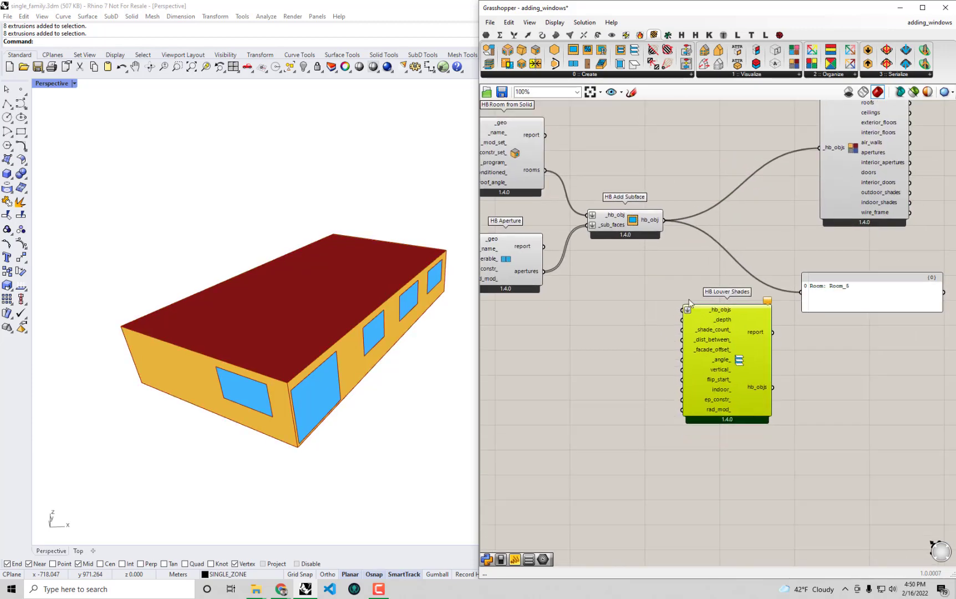
# Move the text panel clear of the louver component and connect HB Add Subface's hb_obj output to HB Louver Shades' _hb_objs input
pyautogui.scroll(1, 657, 215)
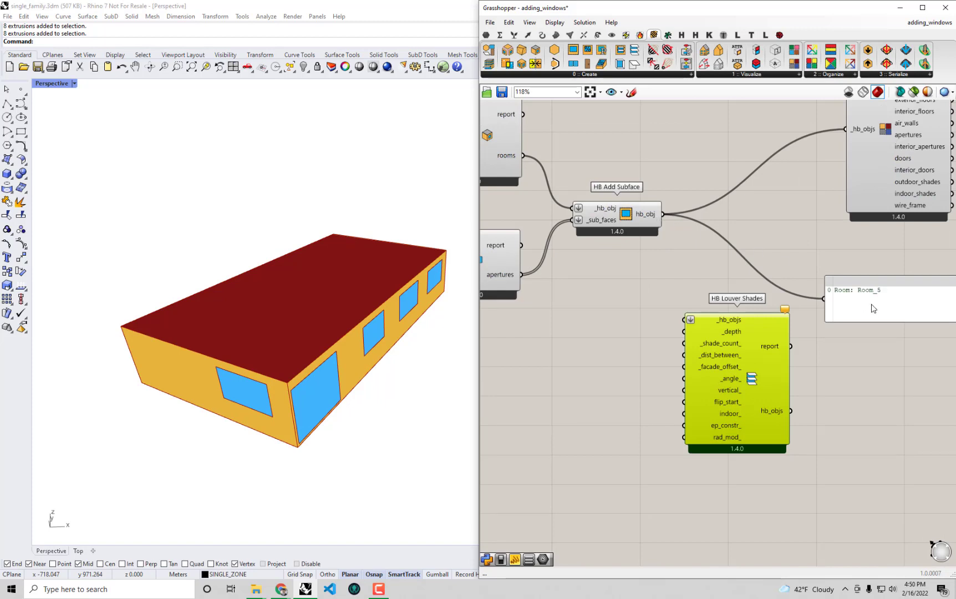
pyautogui.moveTo(871, 306); pyautogui.dragTo(862, 279)
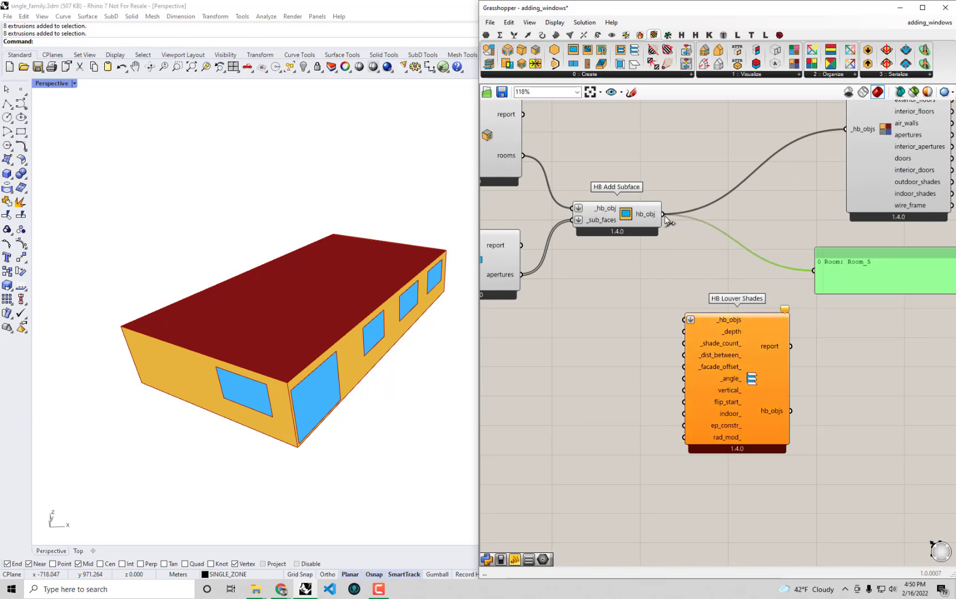
pyautogui.moveTo(666, 217); pyautogui.dragTo(691, 323)
pyautogui.moveTo(718, 334)
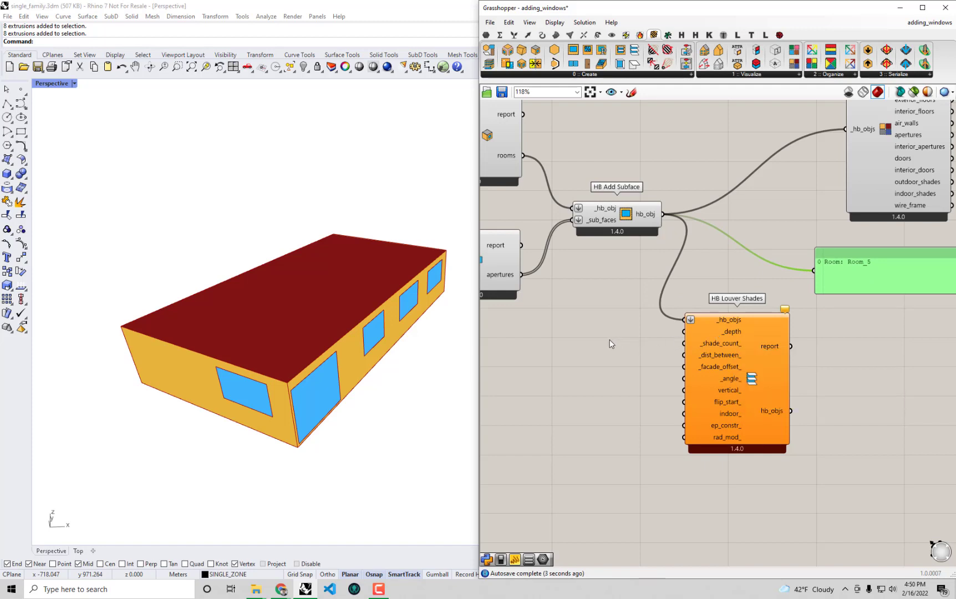
# Create a number slider ranging from 0.1 to 1 and connect it to HB Louver Shades' _depth input
pyautogui.doubleClick(590, 336)
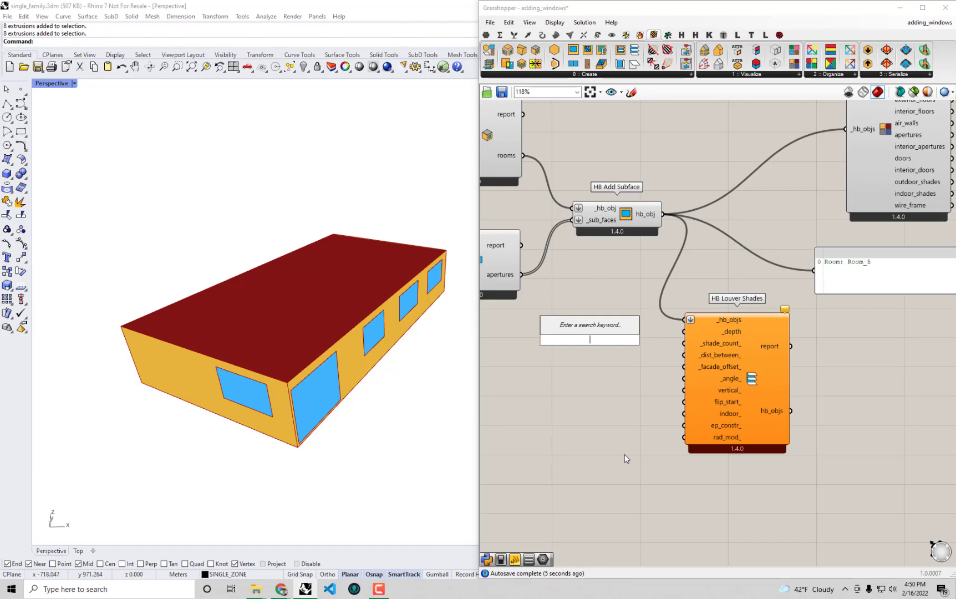
pyautogui.write('0.1<')
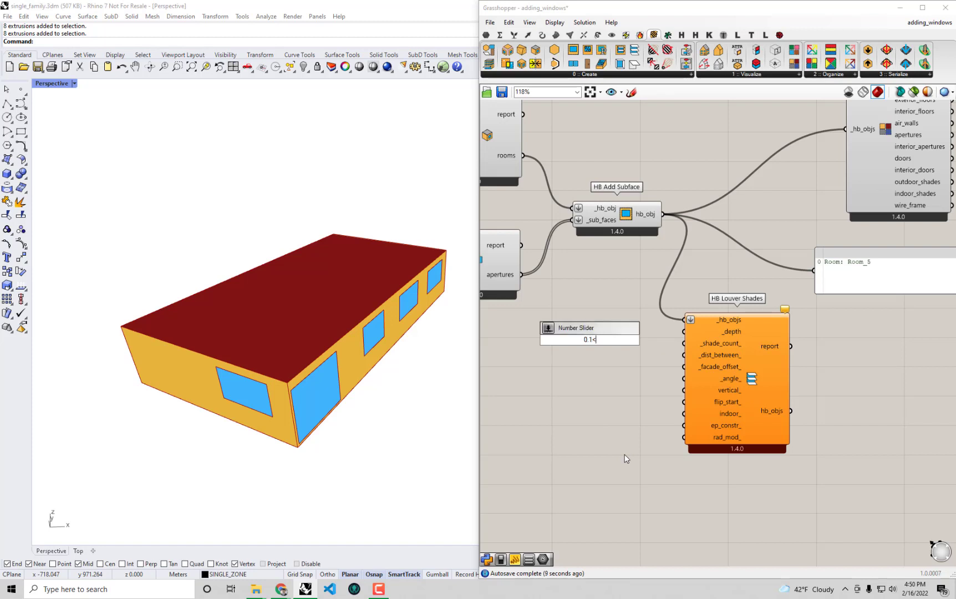
pyautogui.write('1')
pyautogui.press('Return')
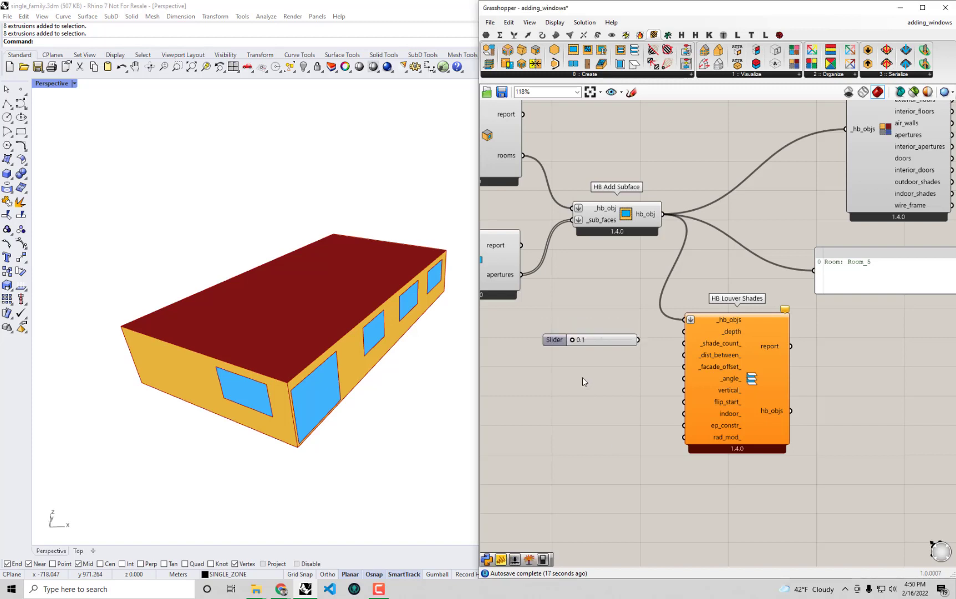
pyautogui.click(569, 341)
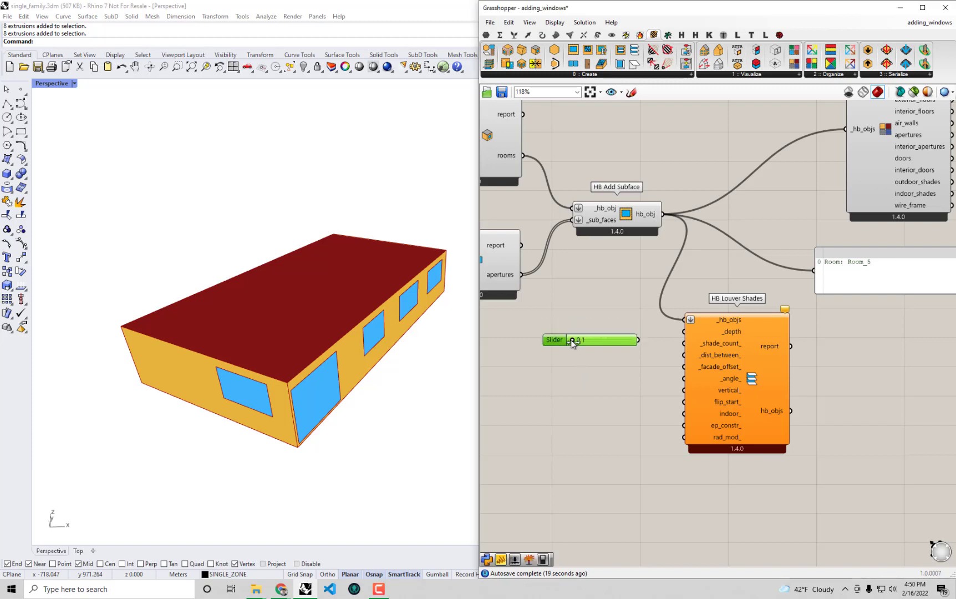
pyautogui.moveTo(569, 340); pyautogui.dragTo(681, 333)
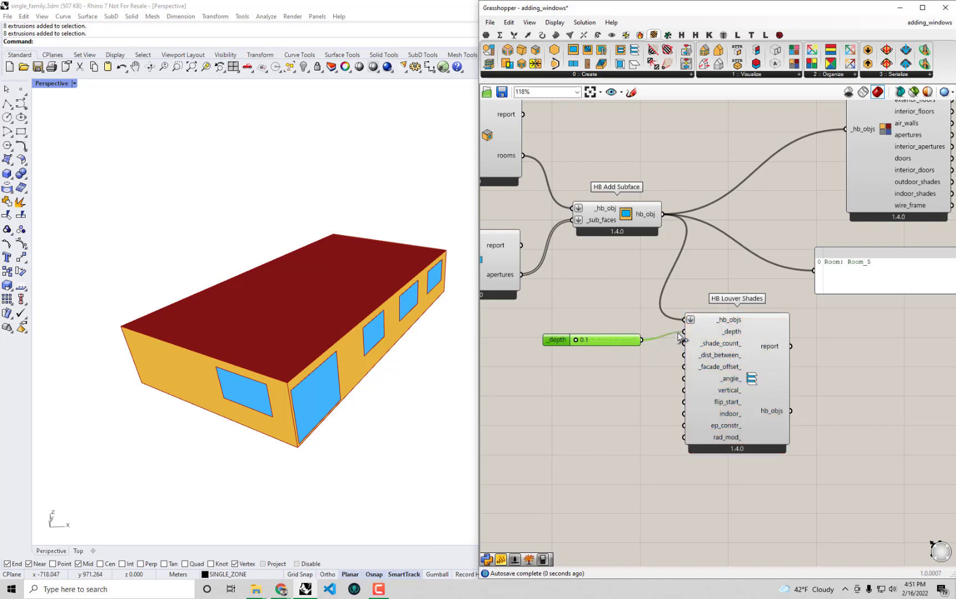
# Connect the louver component's hb_objs output to the text panel and HB Visualize by Type, repositioning the components for clarity
pyautogui.moveTo(791, 411); pyautogui.dragTo(806, 265)
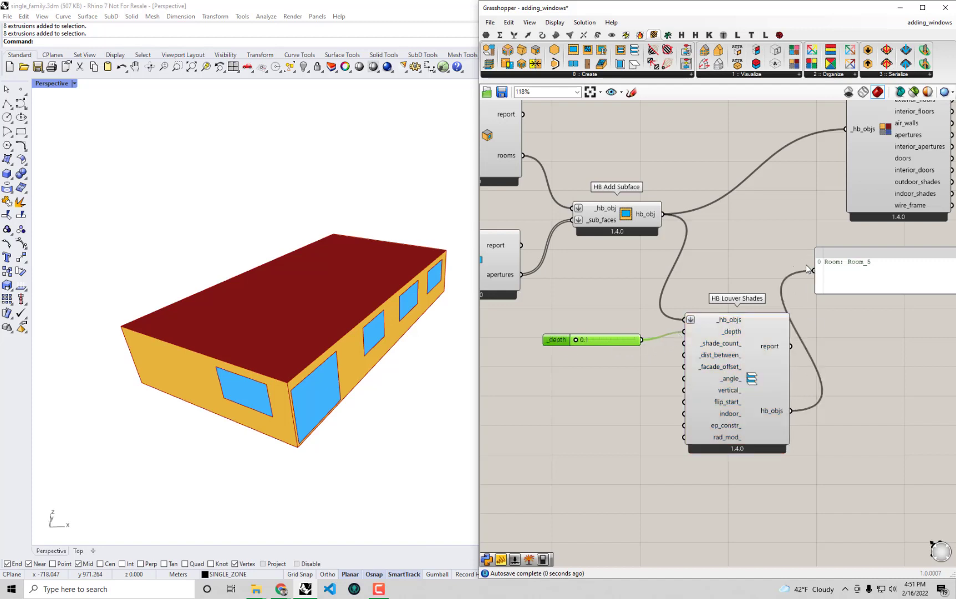
pyautogui.scroll(-1, 806, 265)
pyautogui.moveTo(817, 305); pyautogui.dragTo(849, 331)
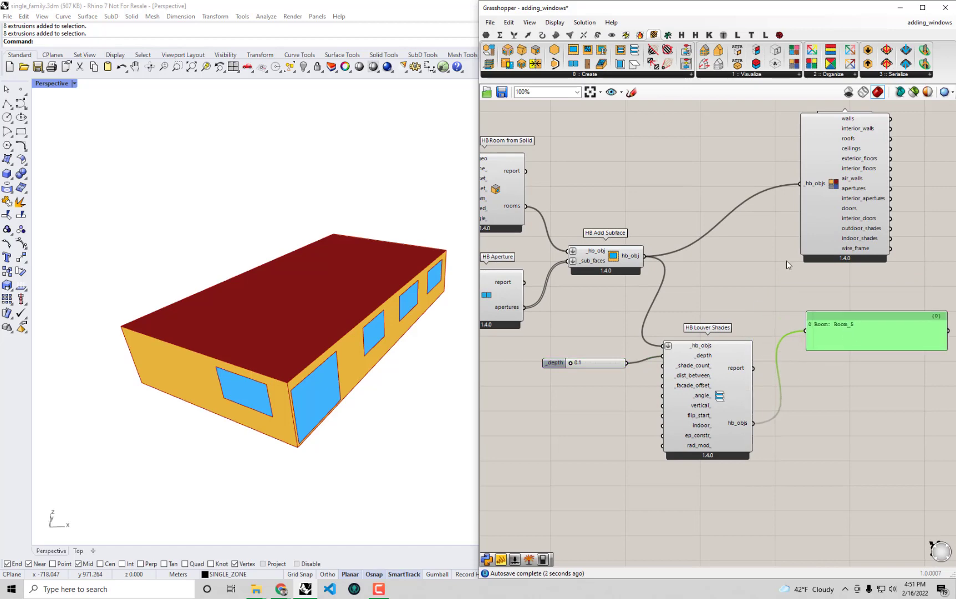
pyautogui.moveTo(804, 250); pyautogui.dragTo(805, 271)
pyautogui.moveTo(721, 416); pyautogui.dragTo(719, 390)
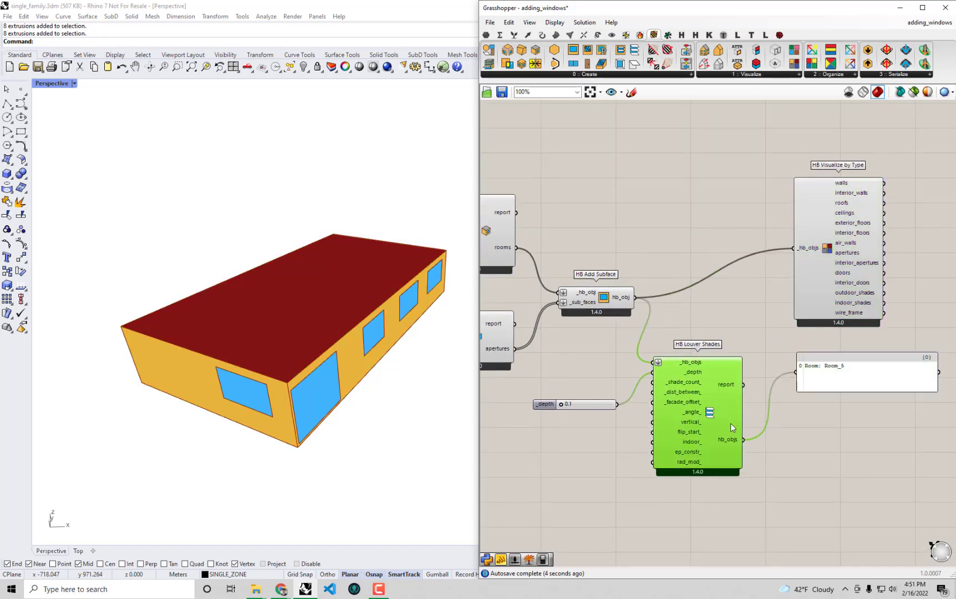
pyautogui.moveTo(743, 439); pyautogui.dragTo(788, 249)
# Set the louver depth to 1.0 and view the shades over the building's windows
pyautogui.moveTo(565, 406); pyautogui.dragTo(613, 414)
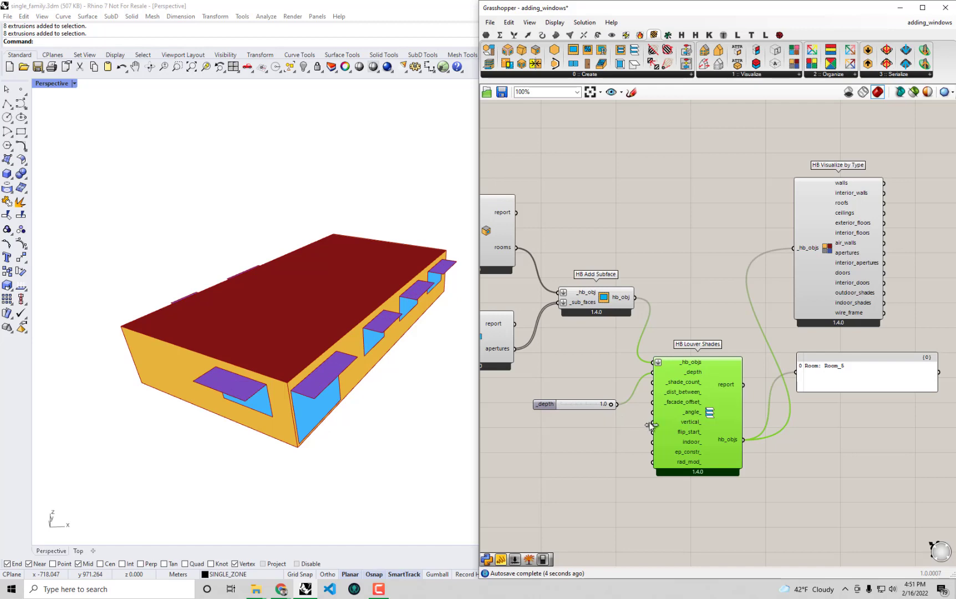
pyautogui.moveTo(316, 453); pyautogui.dragTo(325, 419, button='right')
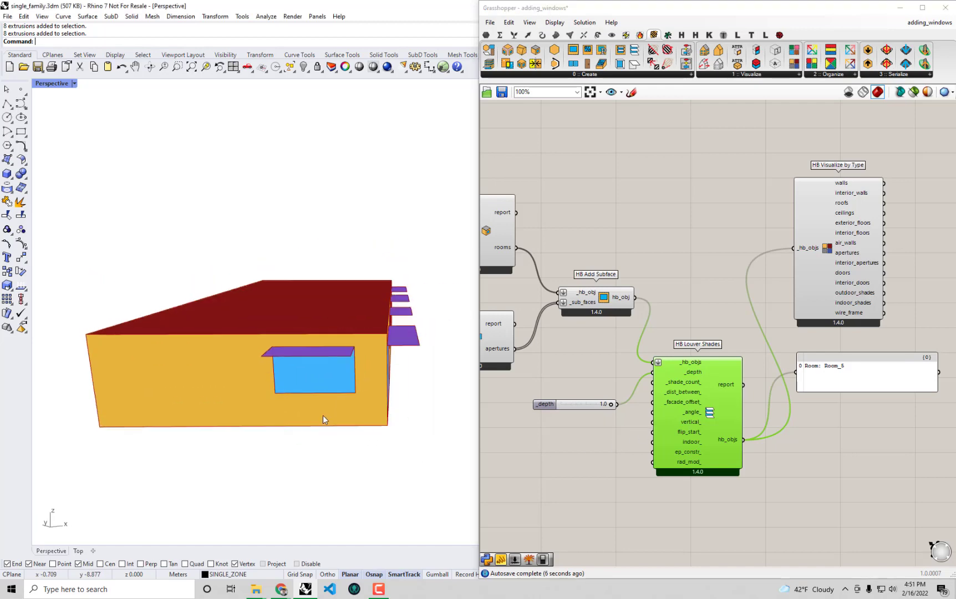
pyautogui.scroll(2, 694, 412)
# Create a 0 to 30 number slider, connect it to the louver component's _angle_ input and set it to 17
pyautogui.moveTo(695, 412)
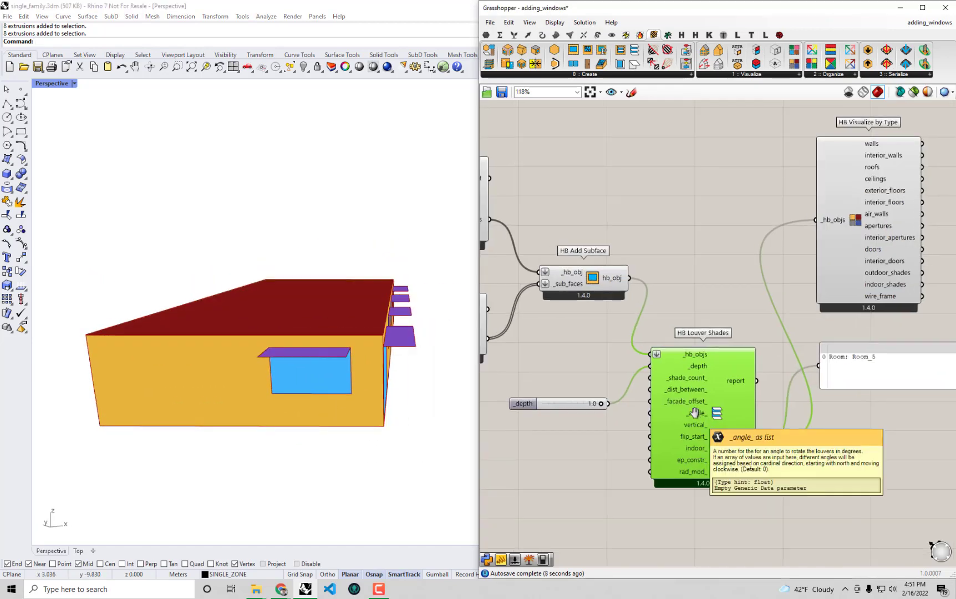
pyautogui.doubleClick(575, 429)
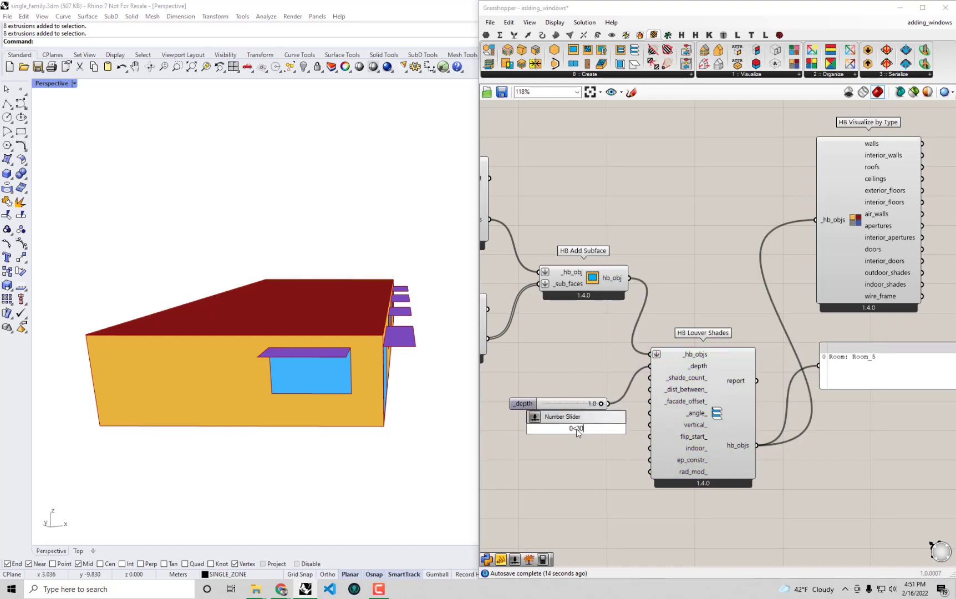
pyautogui.press('Return')
pyautogui.click(561, 431)
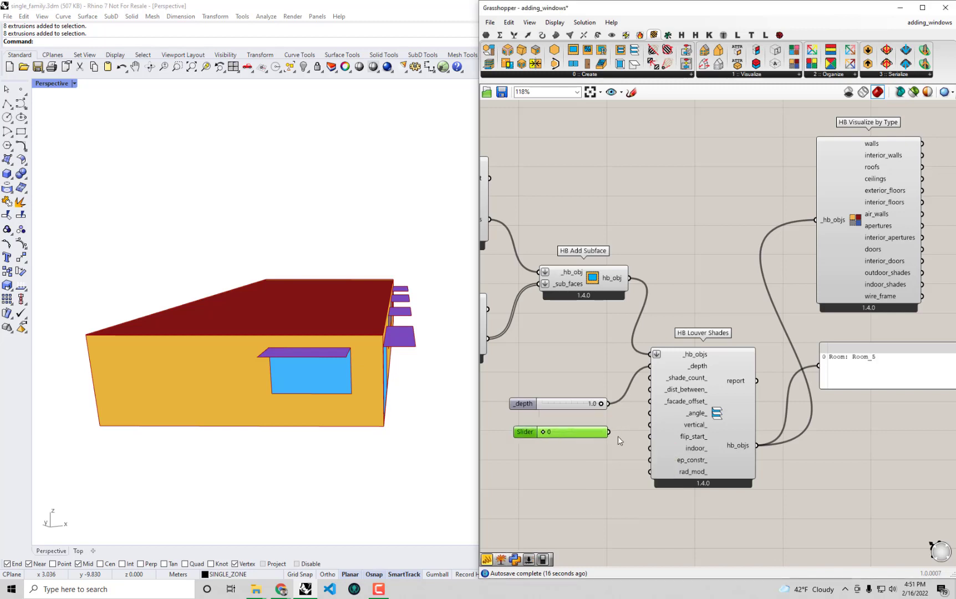
pyautogui.moveTo(609, 432); pyautogui.dragTo(650, 413)
pyautogui.moveTo(546, 431); pyautogui.dragTo(581, 432)
# Set the louver depth to 0.2 and move its slider up to make room above the angle slider
pyautogui.moveTo(362, 417); pyautogui.dragTo(478, 397, button='right')
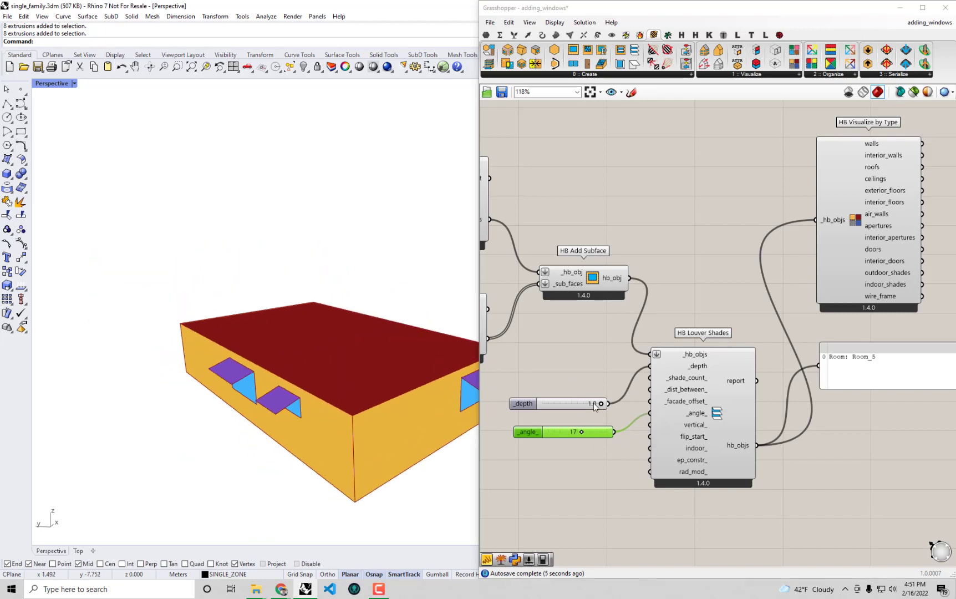
pyautogui.moveTo(594, 407); pyautogui.dragTo(533, 387)
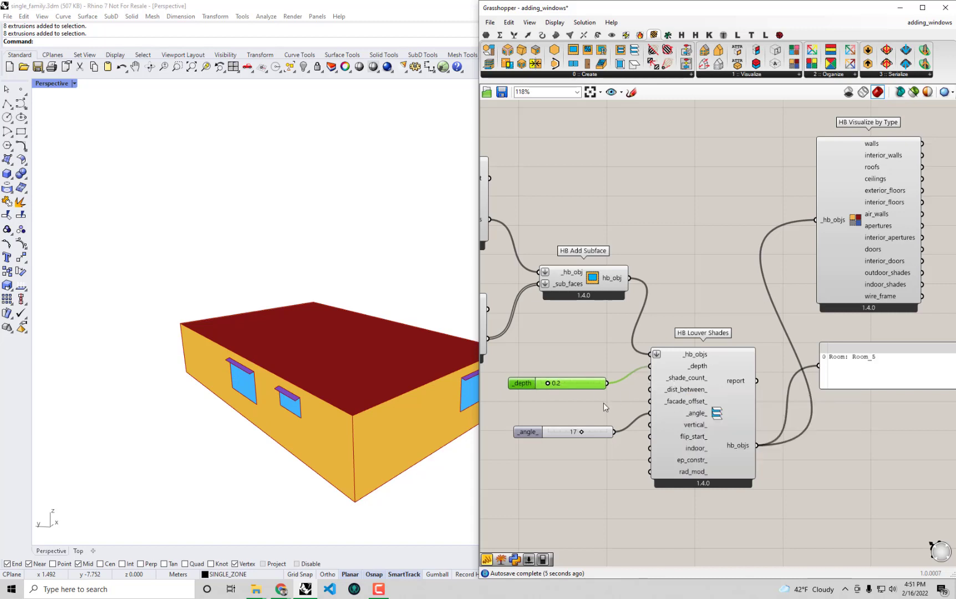
# Create an integer slider from 0 to 10 between the depth and angle sliders and connect it to _shade_count_
pyautogui.doubleClick(576, 413)
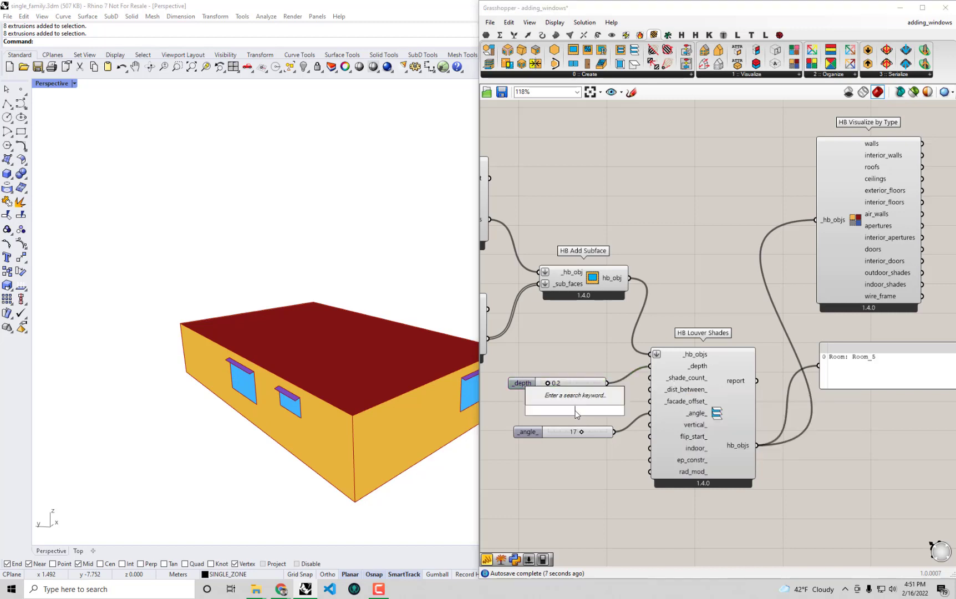
pyautogui.write('0')
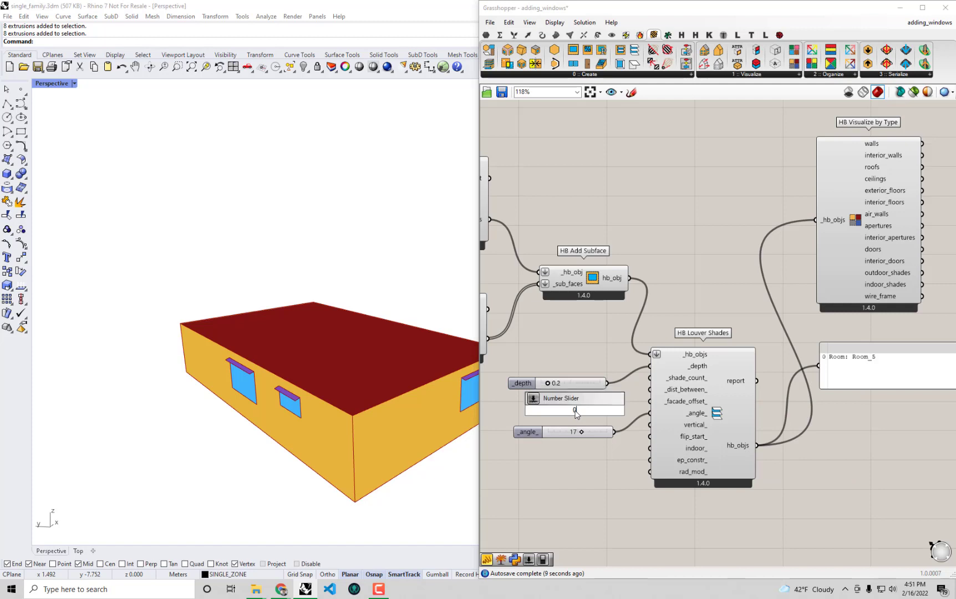
pyautogui.write('<')
pyautogui.write('90')
pyautogui.press('Return')
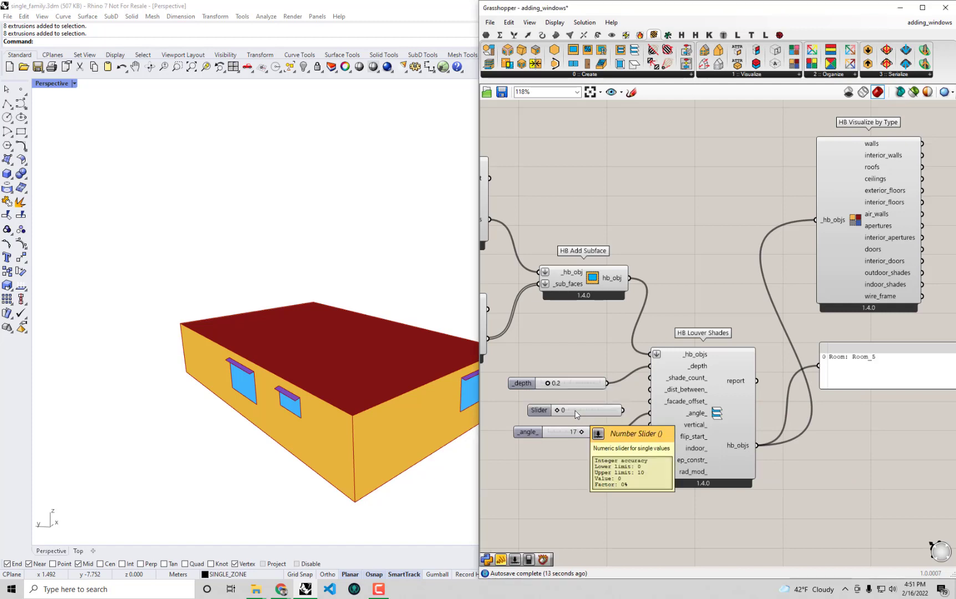
pyautogui.moveTo(577, 412); pyautogui.dragTo(650, 377)
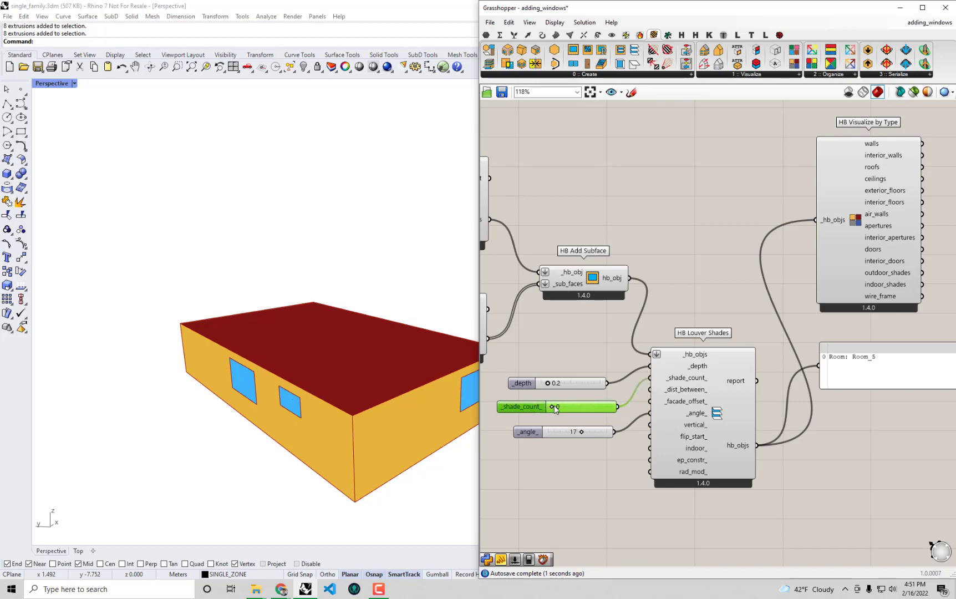
# Set the shade count to 5 and check the louvers on the building's windows
pyautogui.moveTo(553, 409); pyautogui.dragTo(577, 407)
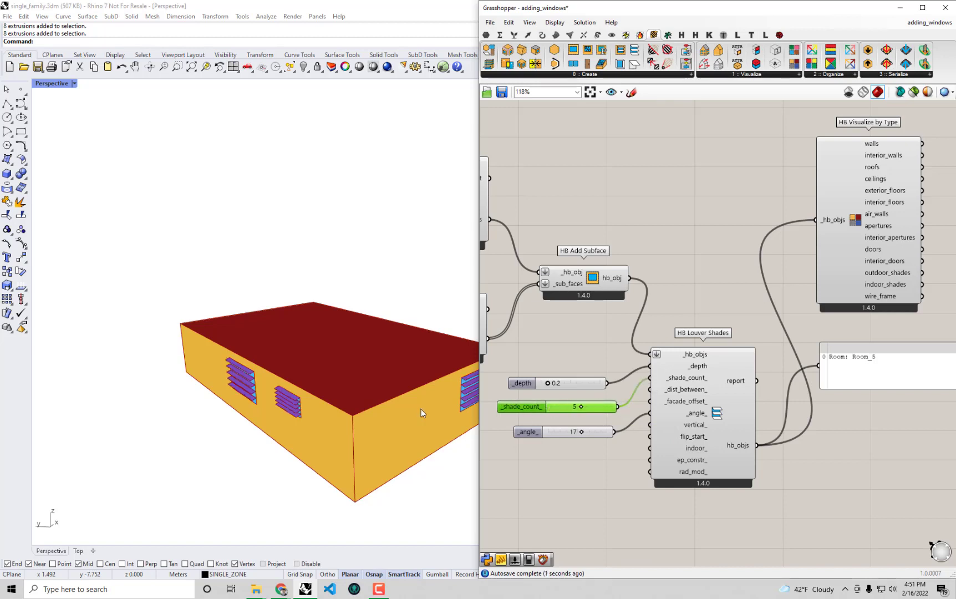
pyautogui.moveTo(423, 412); pyautogui.dragTo(303, 412, button='right')
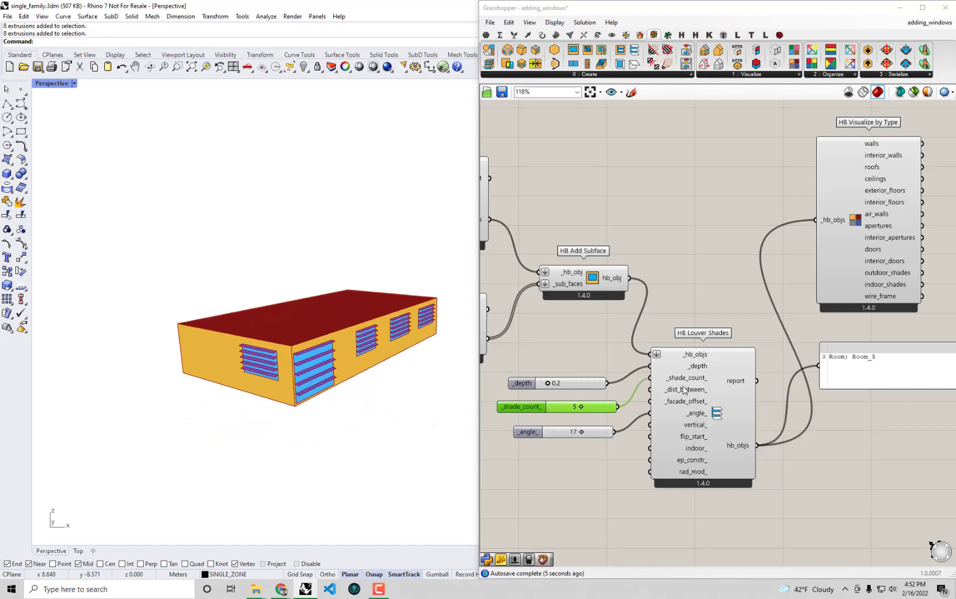
pyautogui.scroll(2, 687, 393)
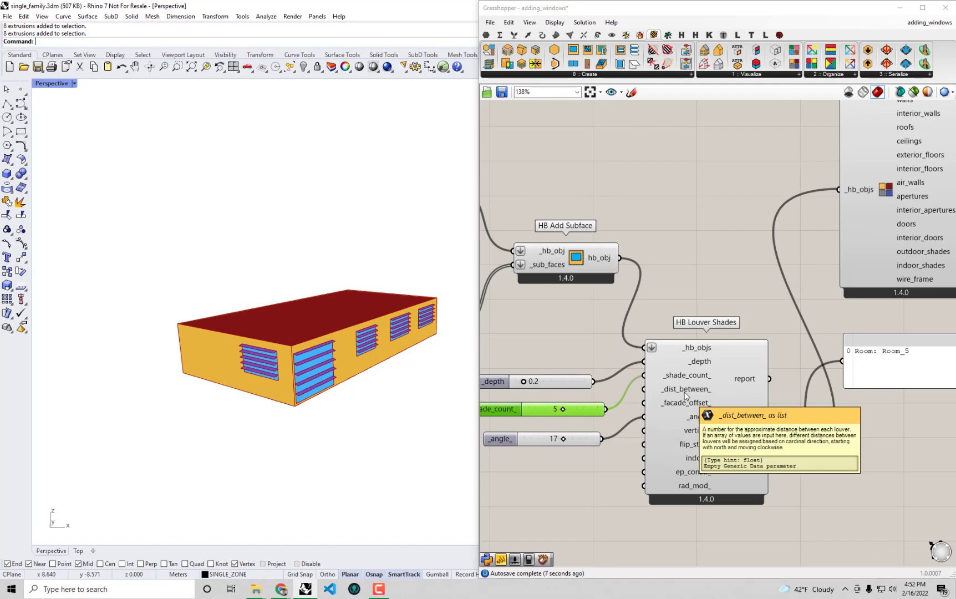
pyautogui.moveTo(686, 395); pyautogui.dragTo(716, 387, button='right')
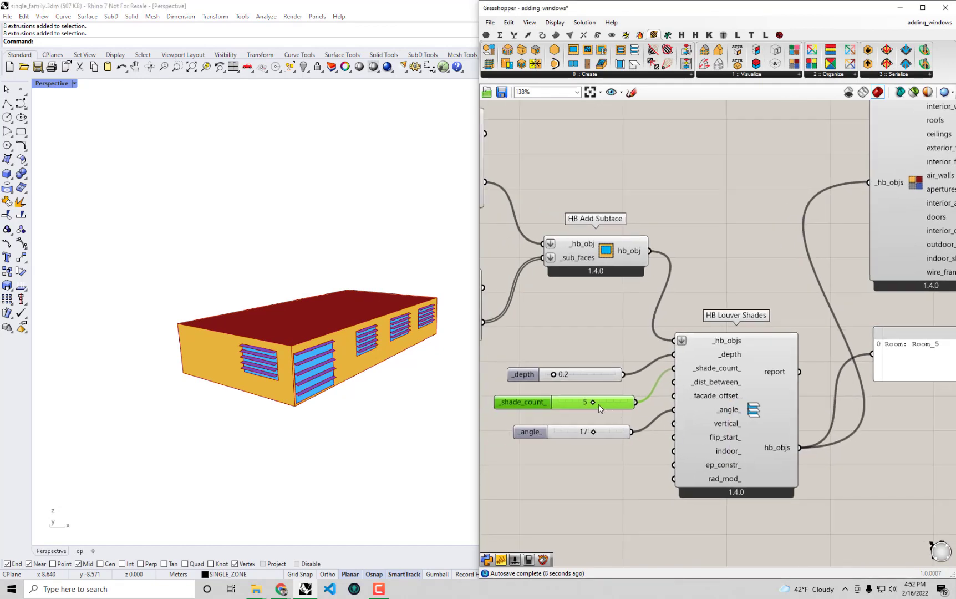
# Set the shade count to 2 and connect a new panel containing 0.2 to the louver component's _dist_between_ input
pyautogui.moveTo(593, 405); pyautogui.dragTo(564, 464)
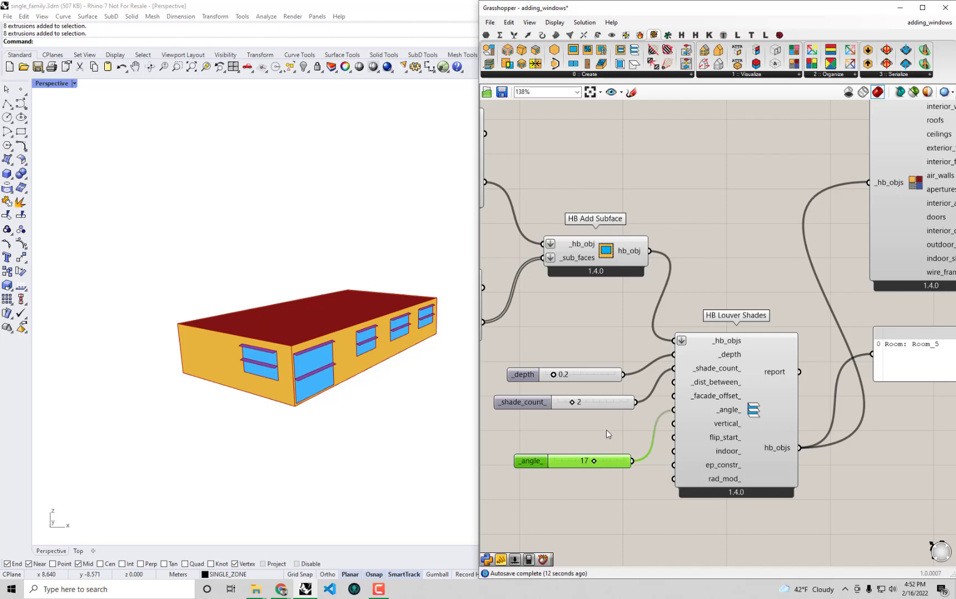
pyautogui.click(607, 429)
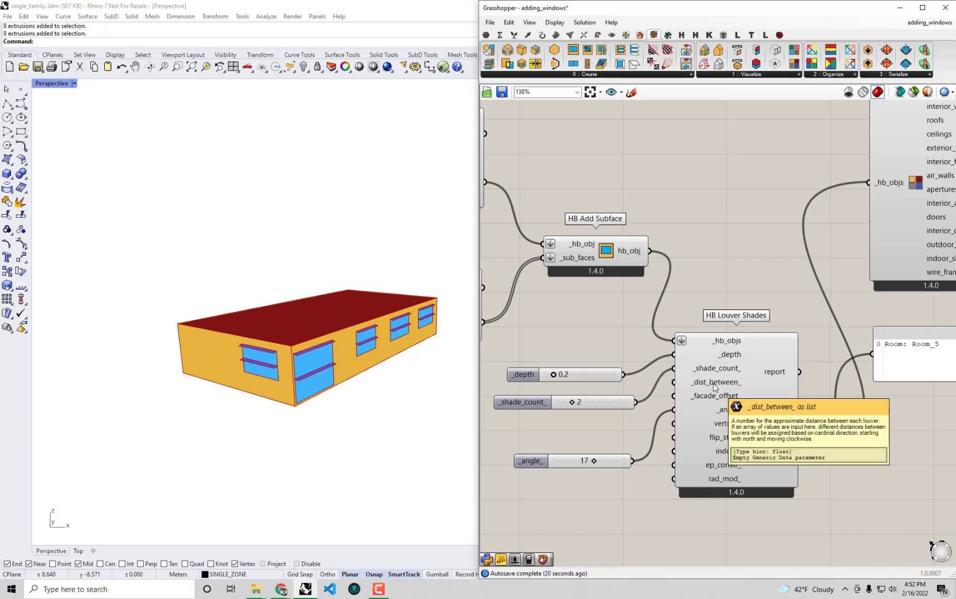
pyautogui.doubleClick(591, 434)
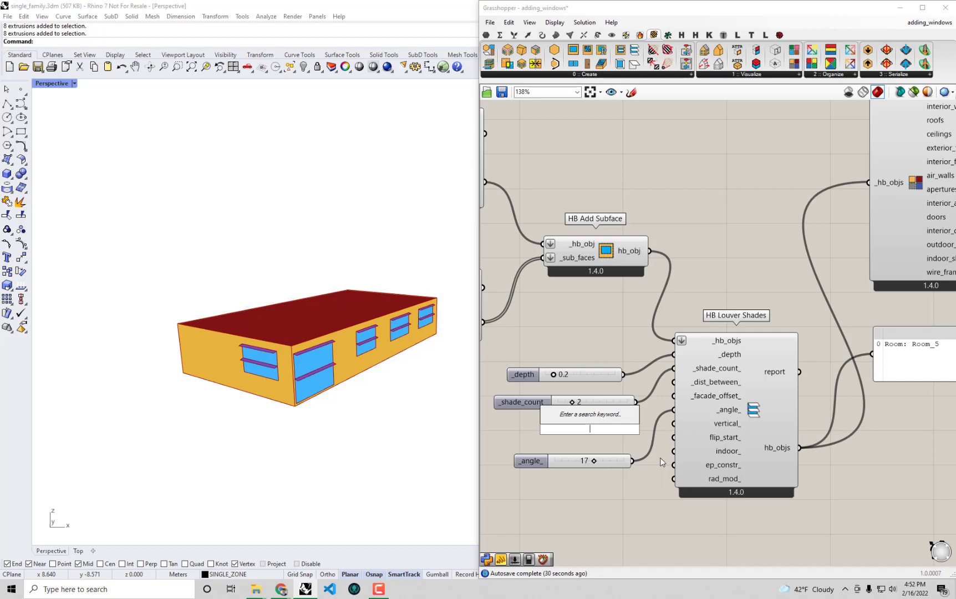
pyautogui.write('"')
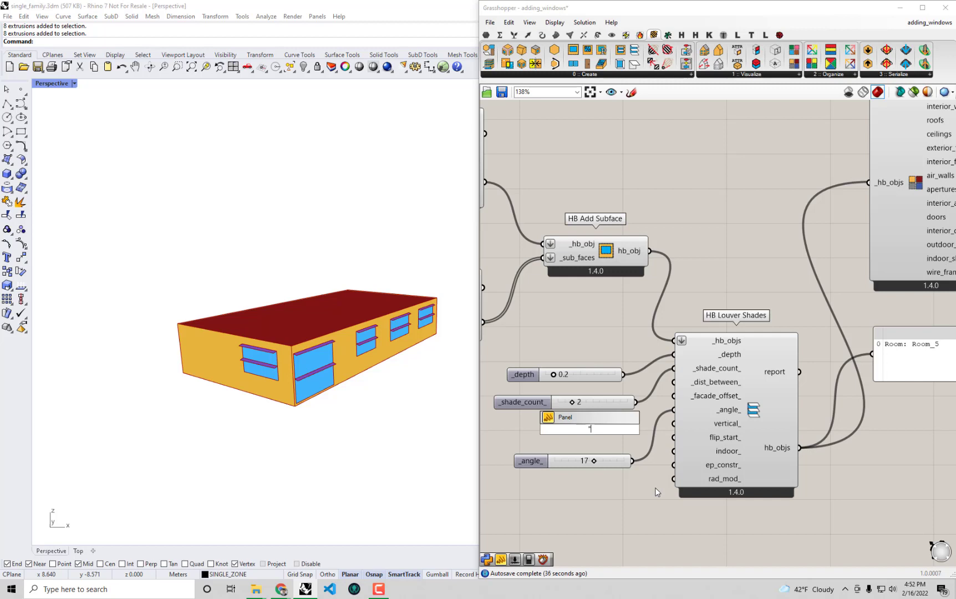
pyautogui.write('0.2')
pyautogui.press('Return')
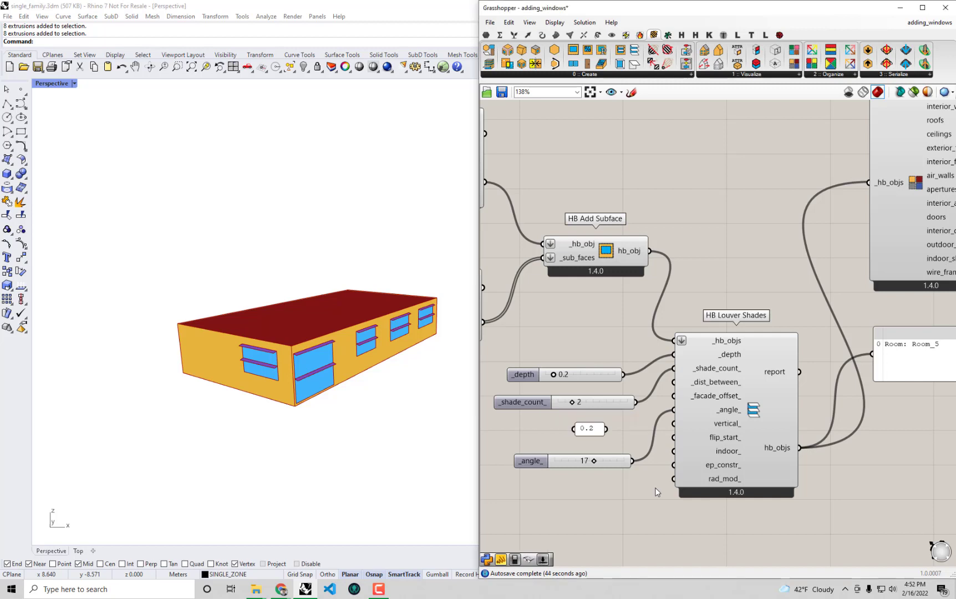
pyautogui.moveTo(582, 430); pyautogui.dragTo(672, 392)
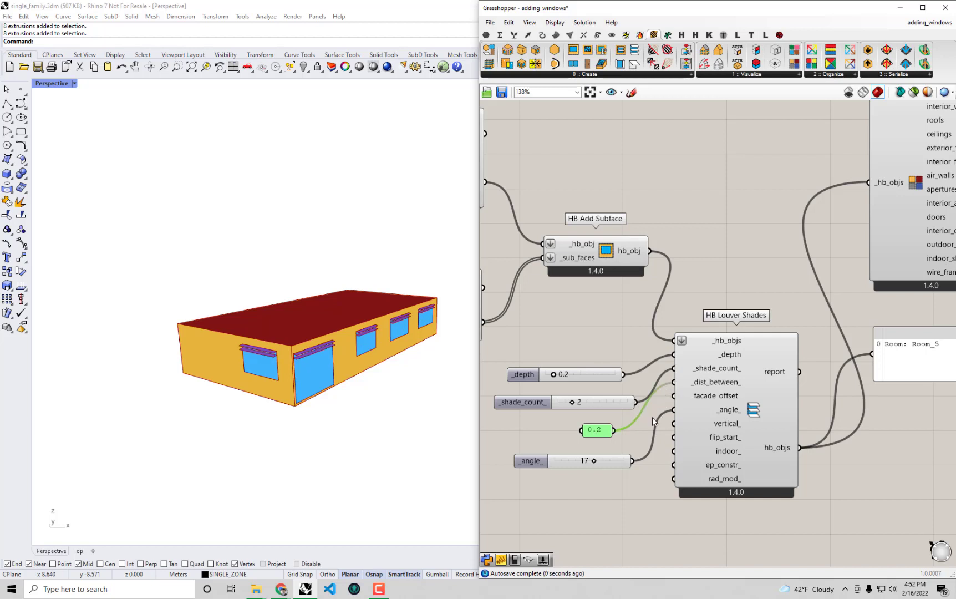
pyautogui.moveTo(727, 414); pyautogui.dragTo(727, 428)
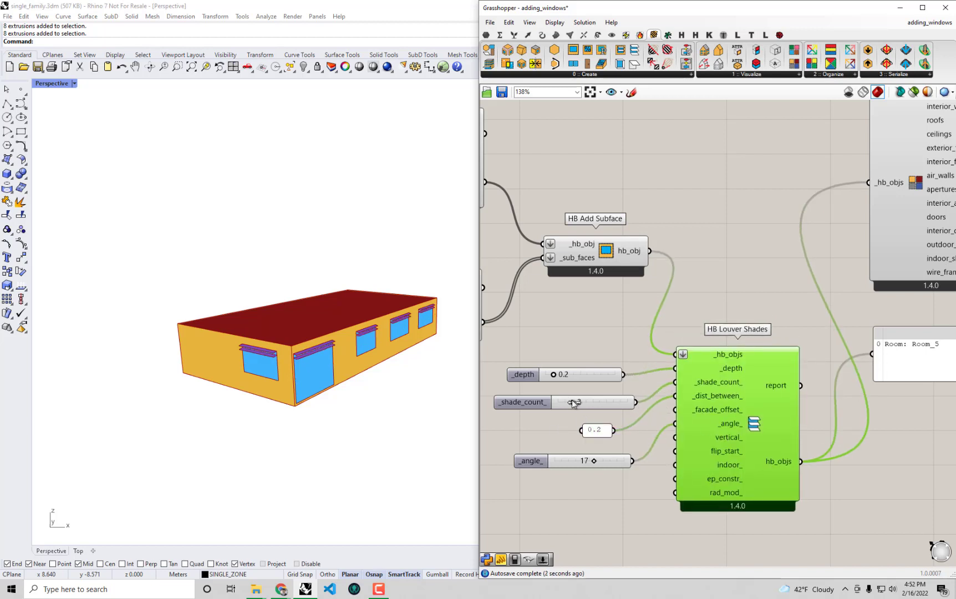
# Set the shade count to 4 and check the louvers on the building's windows
pyautogui.moveTo(575, 405); pyautogui.dragTo(589, 405)
pyautogui.moveTo(356, 456); pyautogui.dragTo(449, 385, button='right')
pyautogui.moveTo(258, 380); pyautogui.dragTo(360, 383, button='right')
pyautogui.moveTo(293, 403); pyautogui.dragTo(325, 396, button='right')
pyautogui.moveTo(413, 404); pyautogui.dragTo(397, 400, button='right')
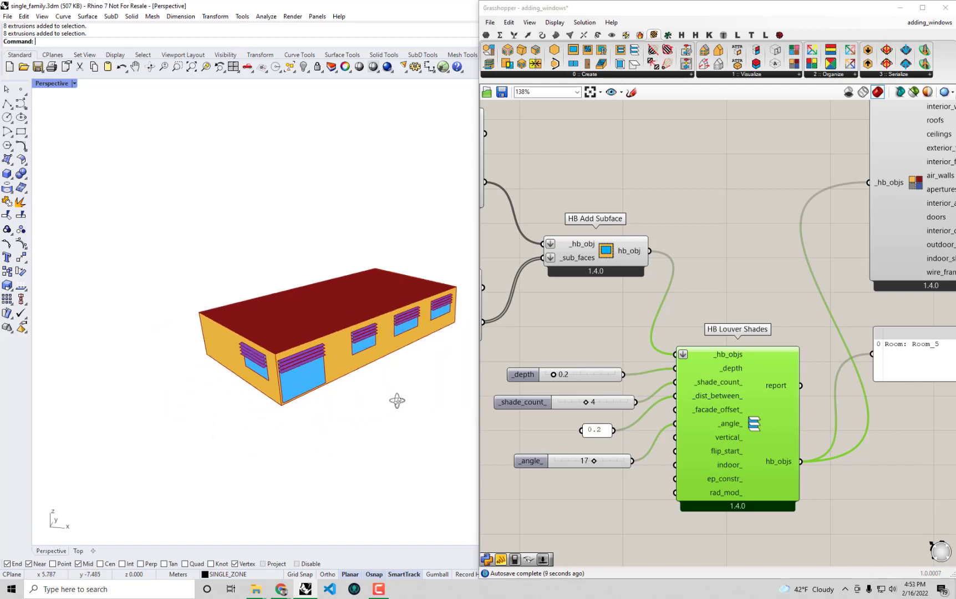
pyautogui.moveTo(310, 356); pyautogui.dragTo(319, 375, button='right')
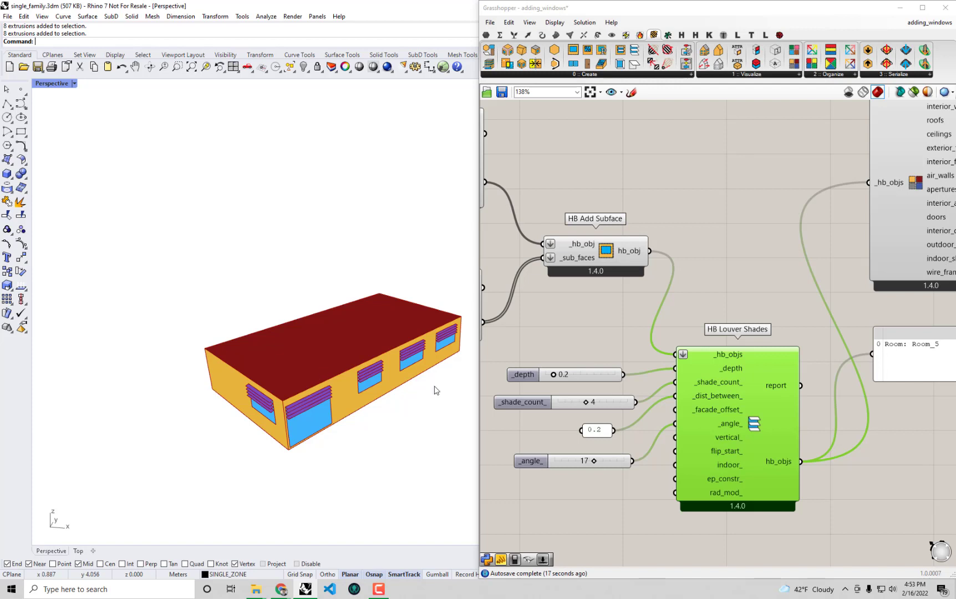
# Spread out the HB Louver Shades component and its inputs to make room between the depth slider and the _depth input
pyautogui.moveTo(759, 467); pyautogui.dragTo(760, 439, button='right')
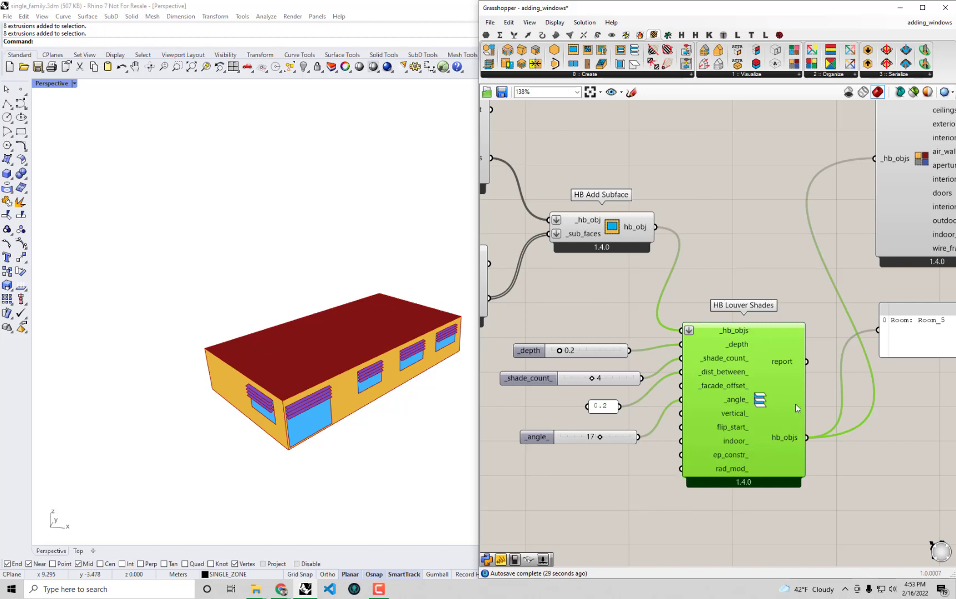
pyautogui.moveTo(797, 408)
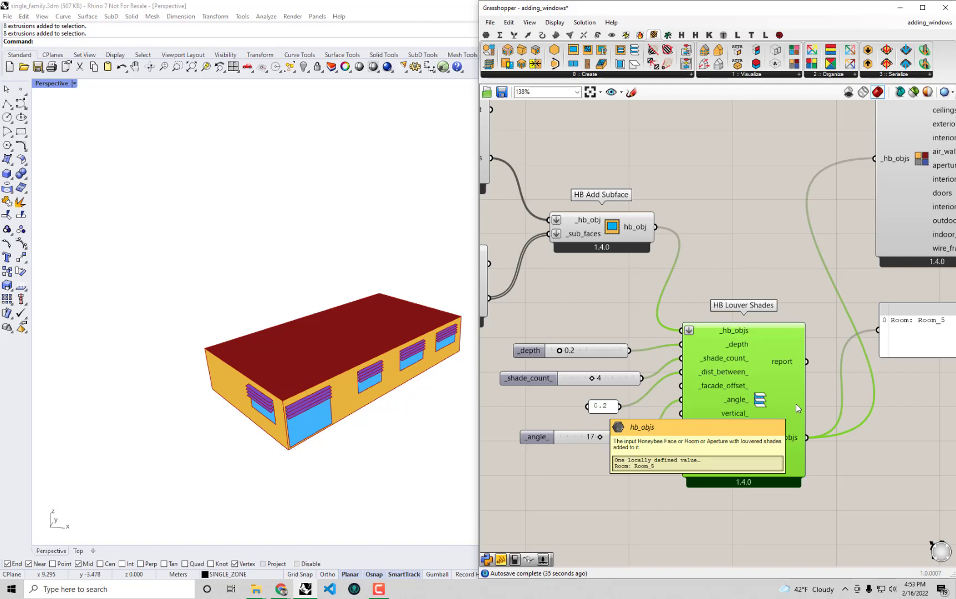
pyautogui.scroll(-2, 777, 322)
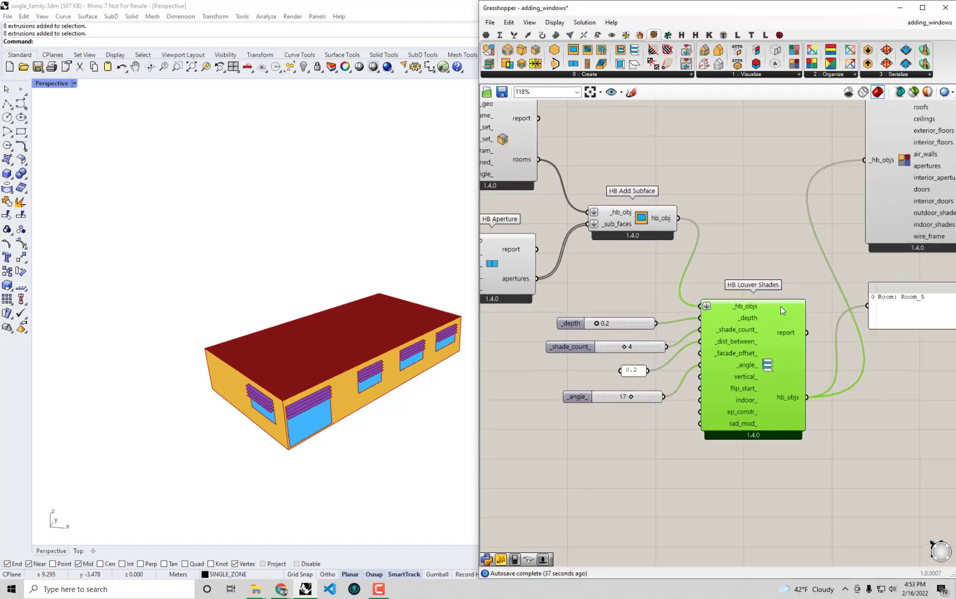
pyautogui.moveTo(663, 443); pyautogui.dragTo(605, 367)
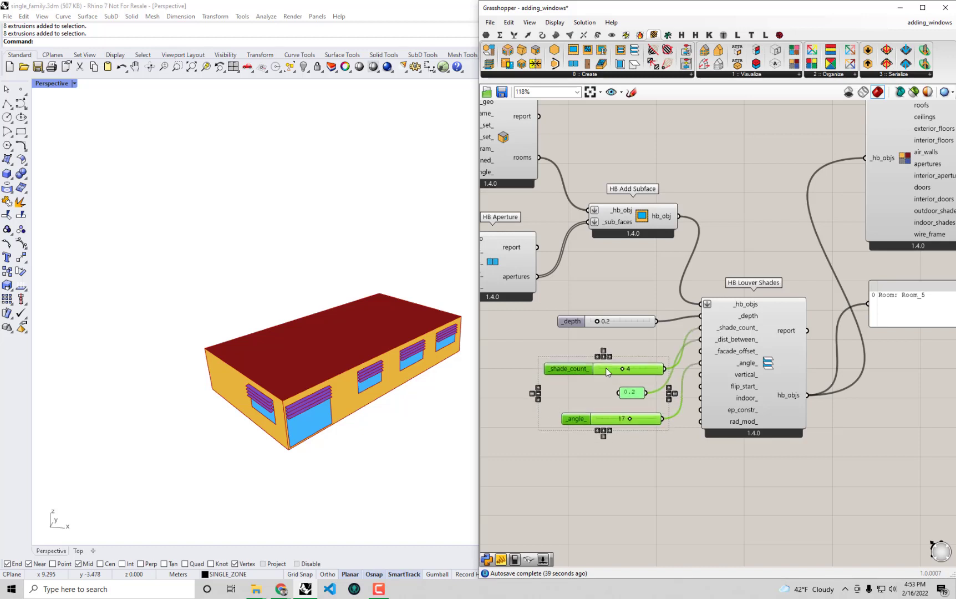
pyautogui.moveTo(755, 326); pyautogui.dragTo(773, 331)
pyautogui.moveTo(768, 327)
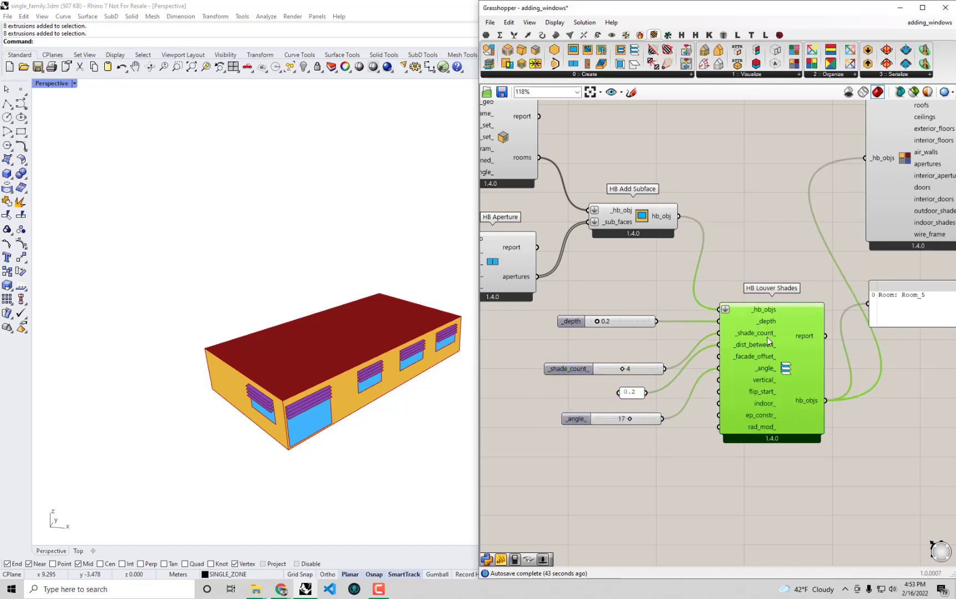
pyautogui.moveTo(769, 365)
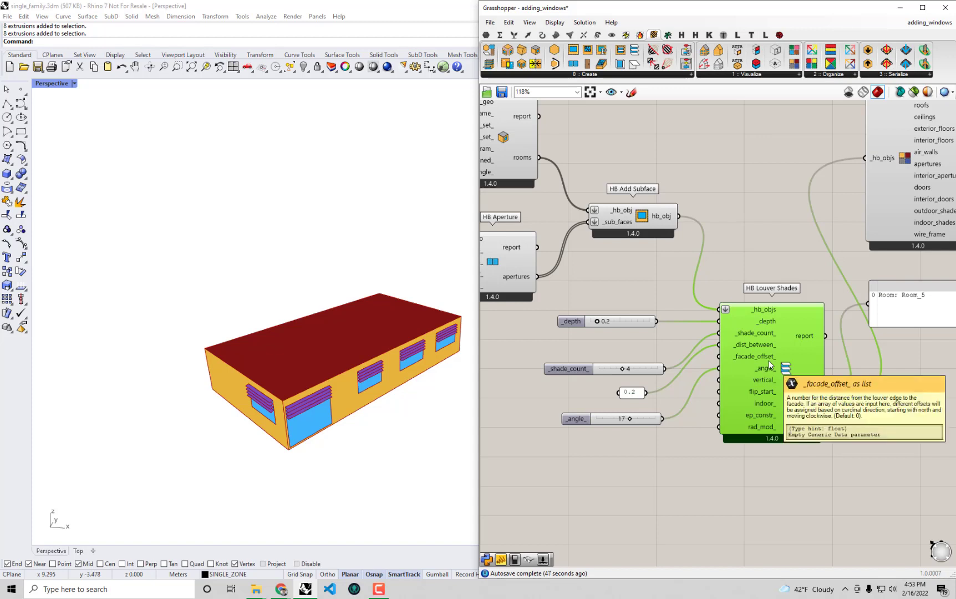
pyautogui.moveTo(635, 322); pyautogui.dragTo(598, 327)
pyautogui.moveTo(599, 328)
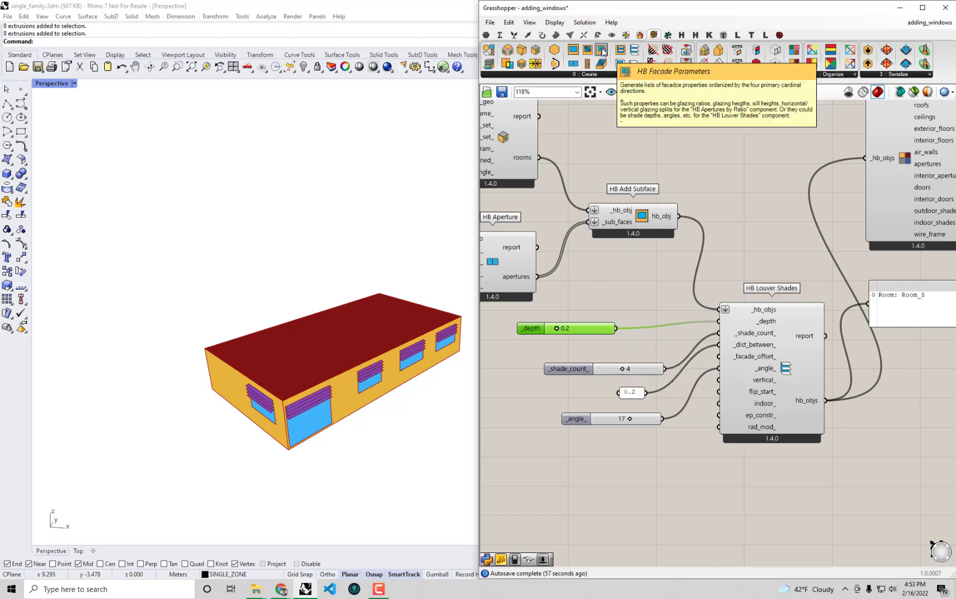
# Add an HB Facade Parameters component and route the 0.2 depth slider through it to the louver component's _depth input
pyautogui.moveTo(603, 52); pyautogui.dragTo(634, 342)
pyautogui.scroll(1, 610, 329)
pyautogui.scroll(1, 576, 329)
pyautogui.moveTo(559, 326); pyautogui.dragTo(597, 316, button='right')
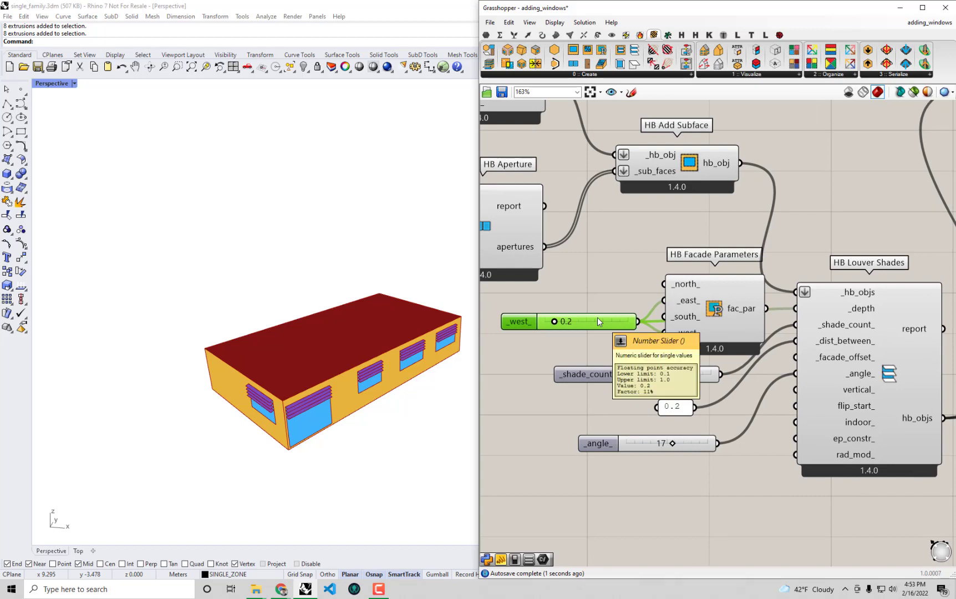
# Duplicate the depth slider, set the copy to 0.6 for _north_ and _south_, and keep the original on _east_ and _west_
pyautogui.keyDown('alt'); pyautogui.moveTo(598, 321); pyautogui.dragTo(663, 284); pyautogui.keyUp('alt')
pyautogui.keyDown('shift'); pyautogui.moveTo(639, 341); pyautogui.dragTo(664, 333); pyautogui.keyUp('shift')
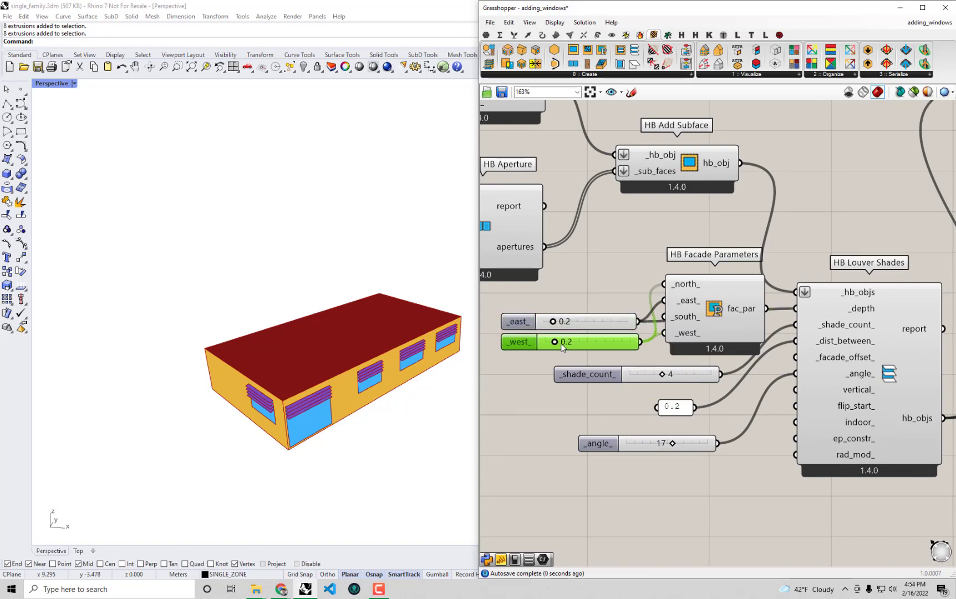
pyautogui.moveTo(562, 345); pyautogui.dragTo(572, 345)
pyautogui.moveTo(742, 315); pyautogui.dragTo(748, 318)
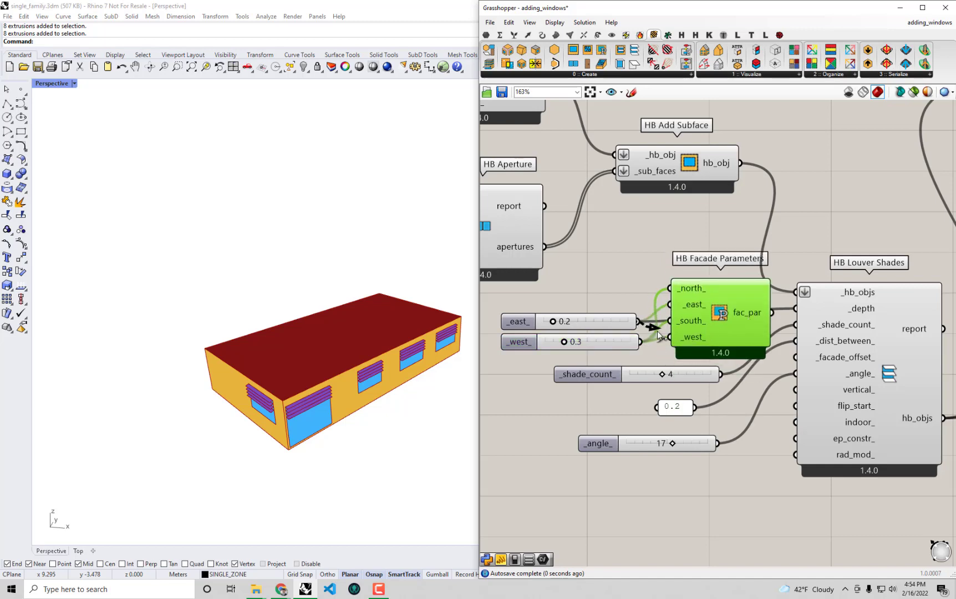
pyautogui.moveTo(658, 331); pyautogui.dragTo(670, 336)
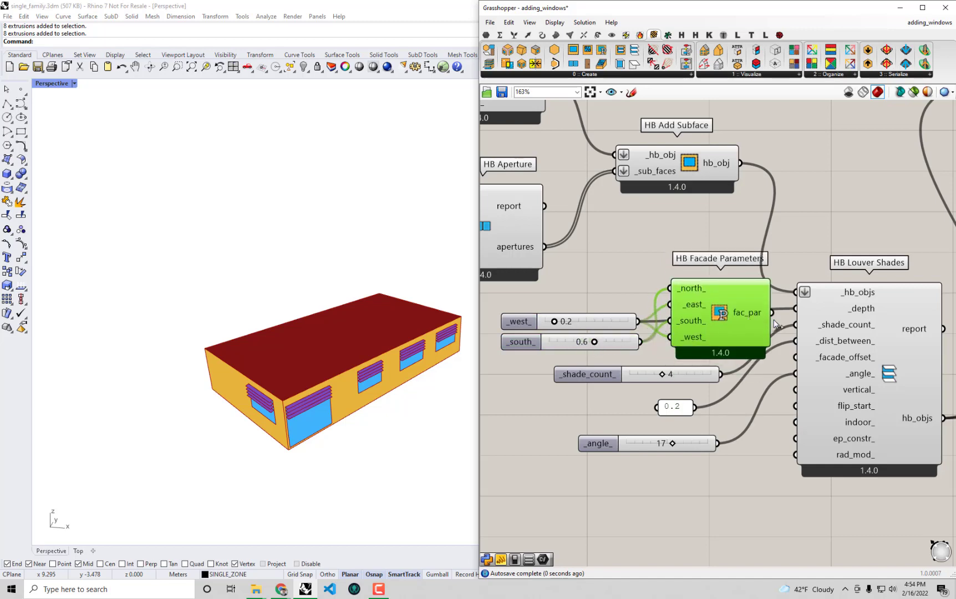
pyautogui.moveTo(791, 307); pyautogui.dragTo(793, 308)
# Examine the louver depths on the windows of the building's differently oriented facades
pyautogui.scroll(-1, 791, 307)
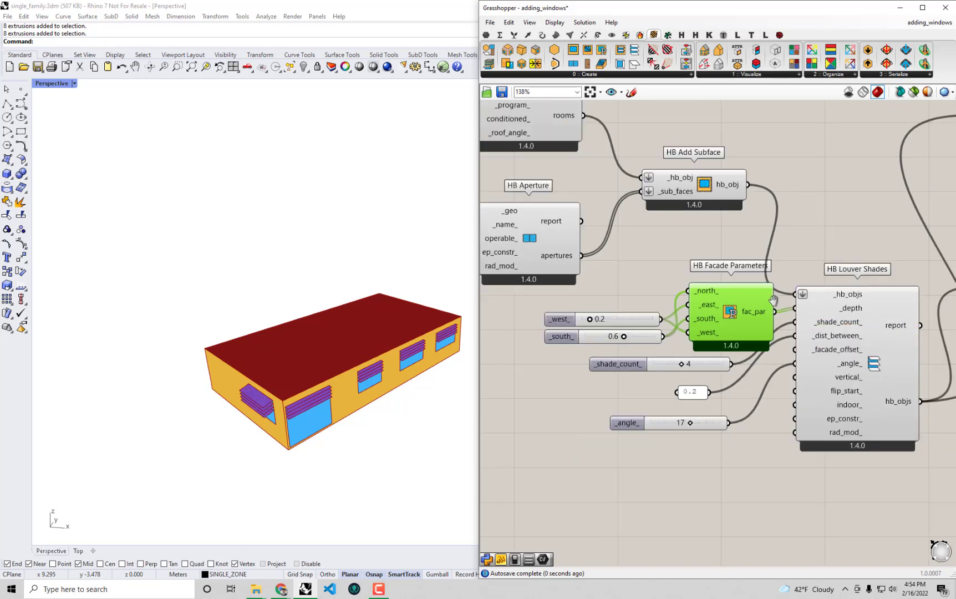
pyautogui.moveTo(832, 388); pyautogui.dragTo(787, 391, button='right')
pyautogui.click(868, 377)
pyautogui.moveTo(207, 410); pyautogui.dragTo(273, 386, button='right')
pyautogui.scroll(3, 390, 425)
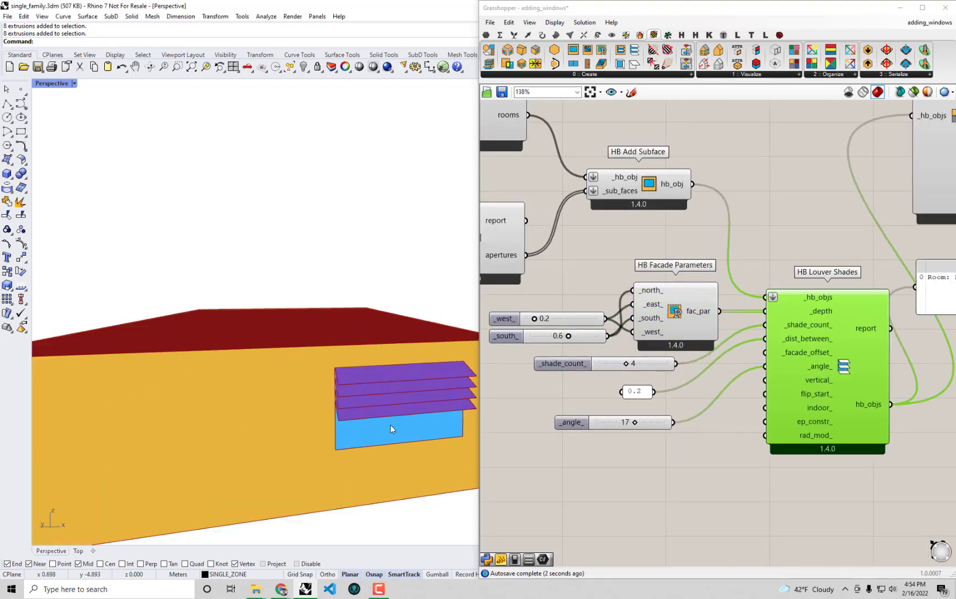
pyautogui.moveTo(391, 425); pyautogui.dragTo(425, 330, button='right')
pyautogui.scroll(2, 173, 347)
pyautogui.scroll(-3, 178, 348)
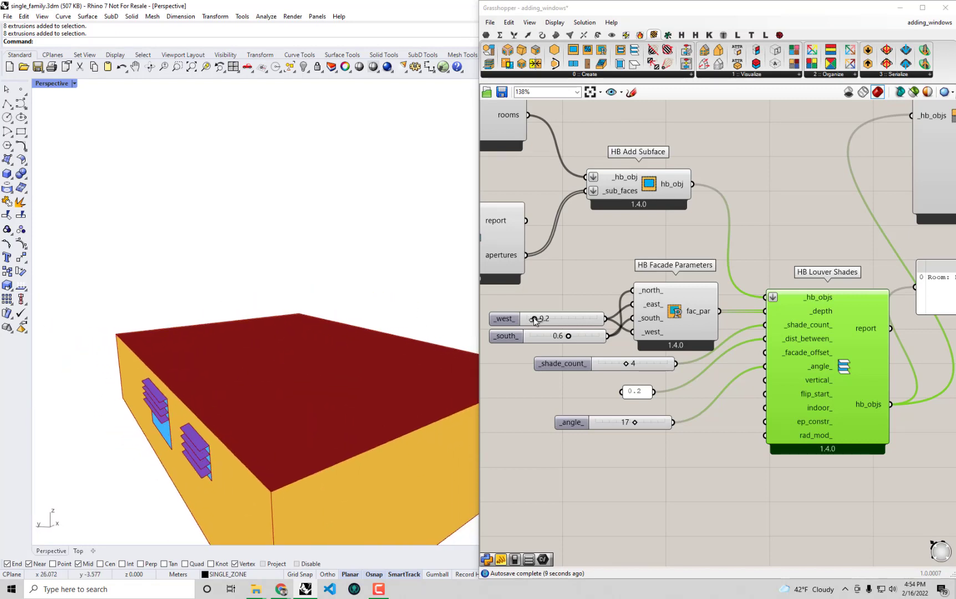
# Set the east and west louver depth to 0.5 and the north and south depth to 0.2, then check the facades
pyautogui.moveTo(534, 318)
pyautogui.mouseDown()
pyautogui.moveTo(557, 318)
pyautogui.moveTo(554, 336)
pyautogui.moveTo(537, 336)
pyautogui.mouseUp()
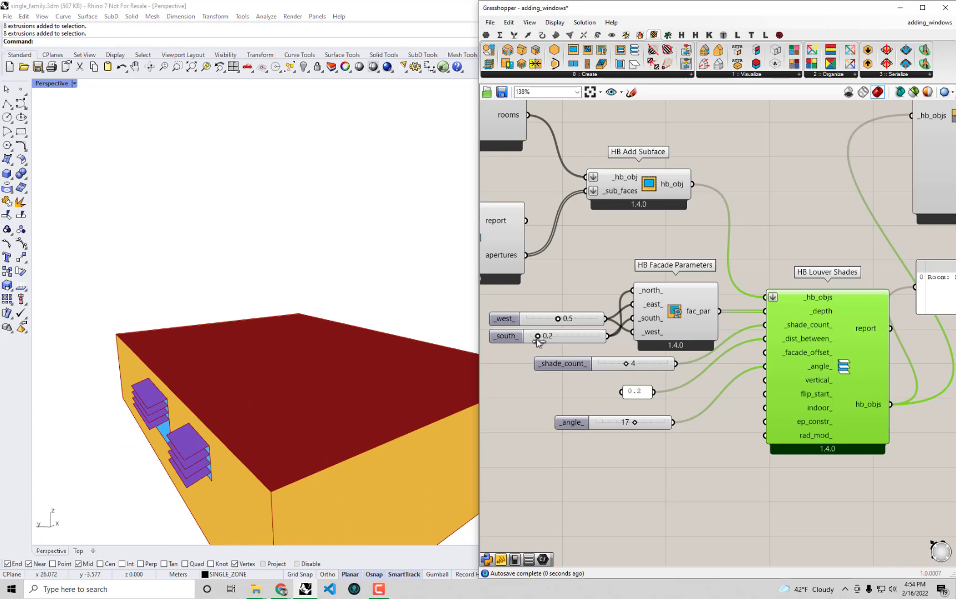
pyautogui.moveTo(250, 355)
pyautogui.mouseDown(button='right')
pyautogui.moveTo(198, 382)
pyautogui.moveTo(214, 356)
pyautogui.moveTo(235, 358)
pyautogui.mouseUp(button='right')
pyautogui.moveTo(422, 363); pyautogui.dragTo(351, 366, button='right')
pyautogui.scroll(-3, 641, 343)
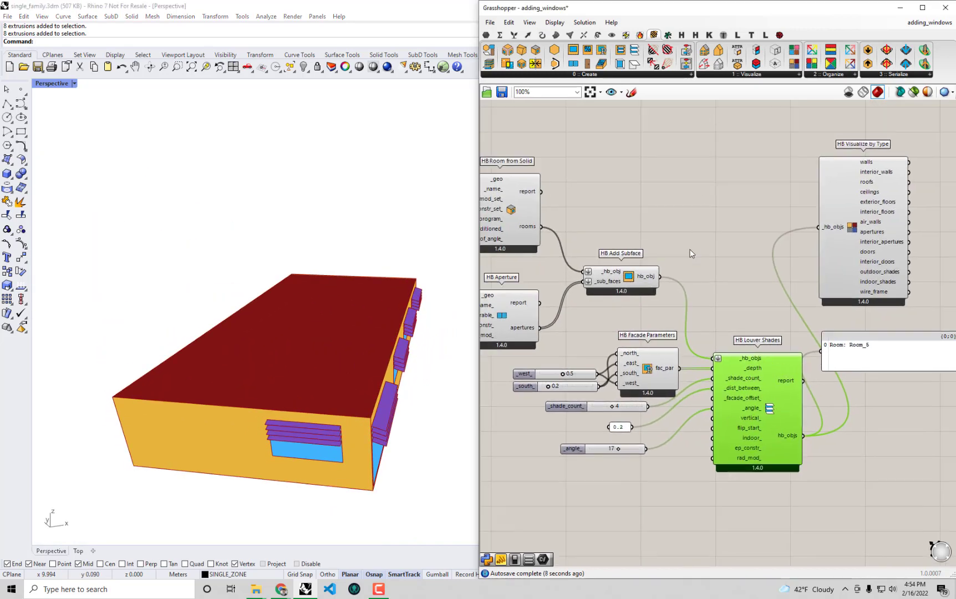
# Delete the HB Louver Shades component together with its facade parameters, sliders and distance panel
pyautogui.click(676, 299)
pyautogui.moveTo(690, 385); pyautogui.dragTo(697, 357, button='right')
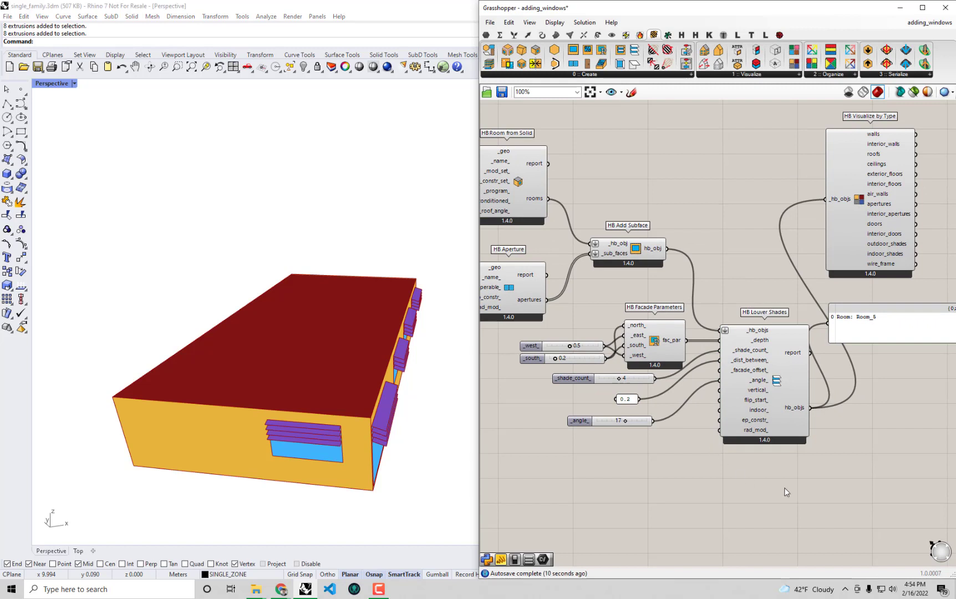
pyautogui.moveTo(790, 488); pyautogui.dragTo(516, 307)
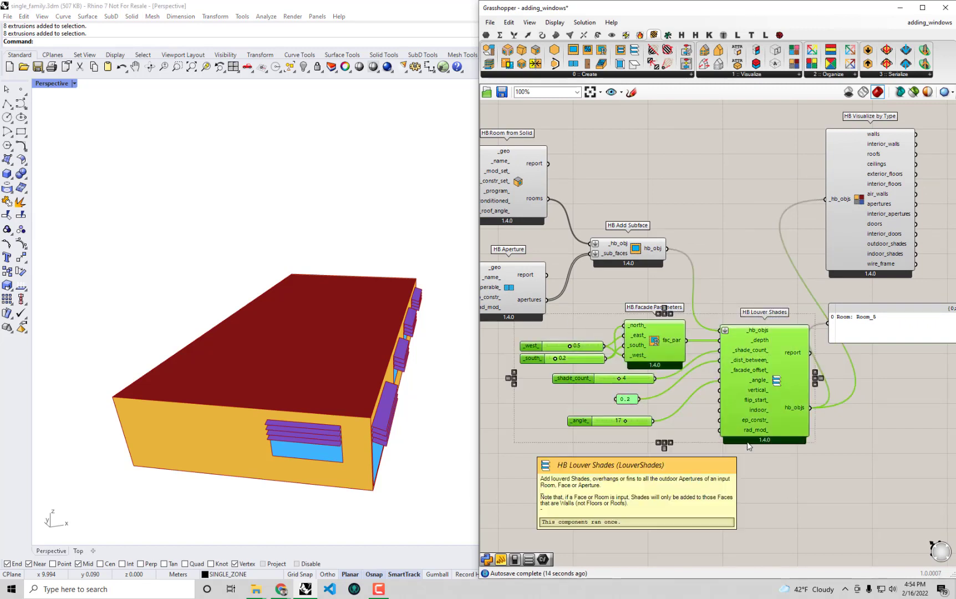
pyautogui.scroll(2, 768, 390)
pyautogui.moveTo(768, 390); pyautogui.dragTo(824, 396, button='right')
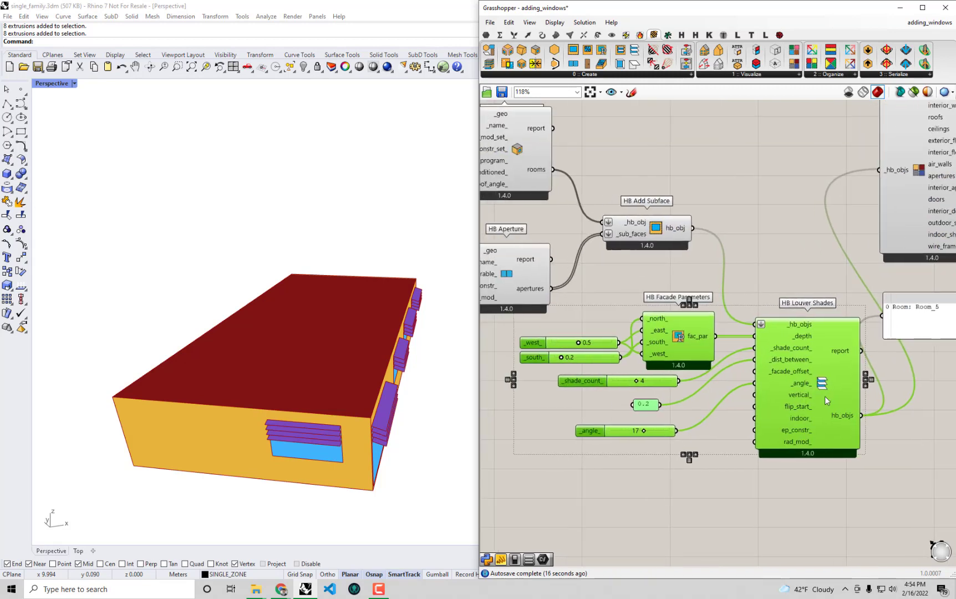
pyautogui.press('Delete')
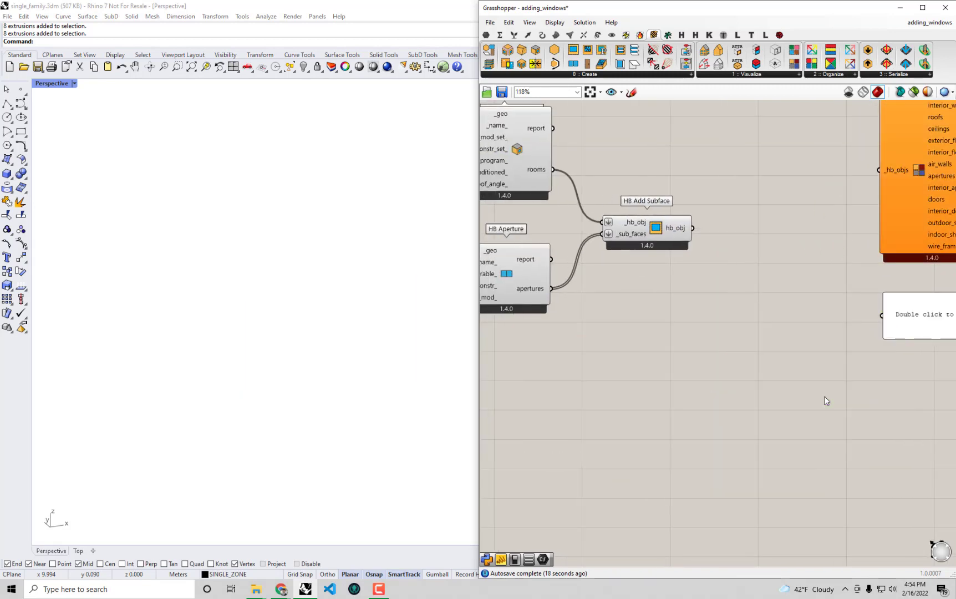
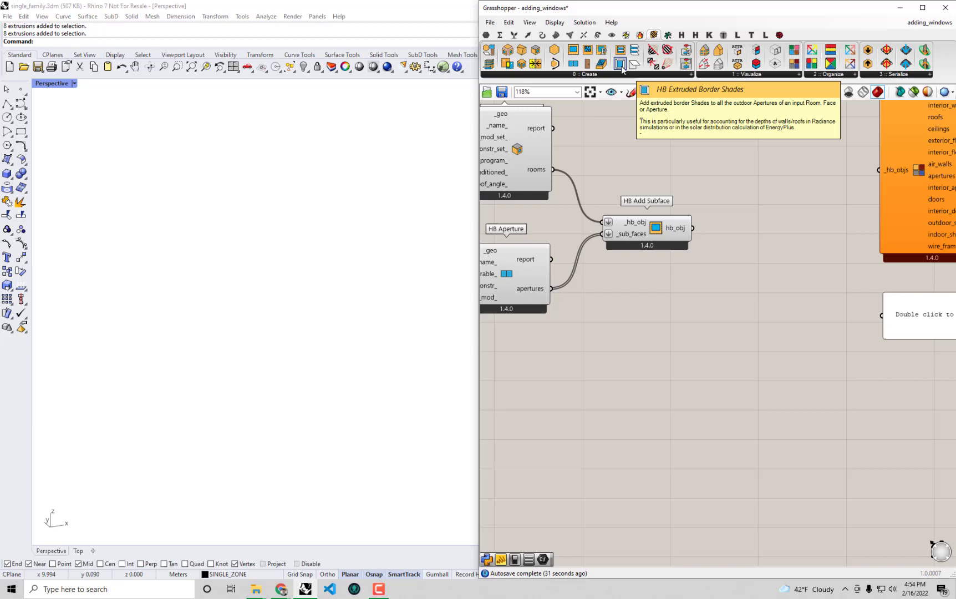
# Add an HB Extruded Border Shades component and connect the HB Add Subface output to its _hb_objs input
pyautogui.moveTo(622, 66); pyautogui.dragTo(755, 293)
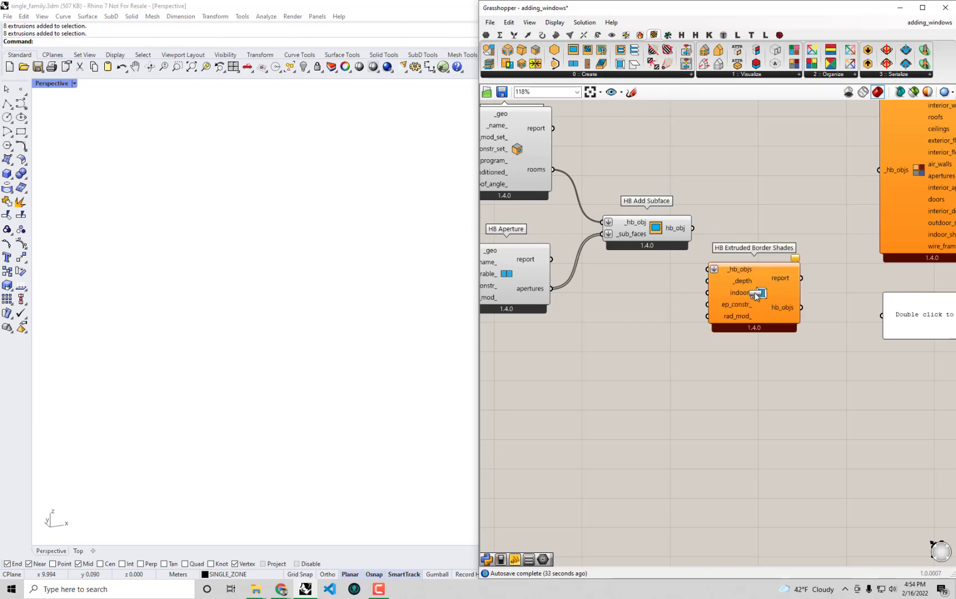
pyautogui.moveTo(770, 360); pyautogui.dragTo(766, 382, button='right')
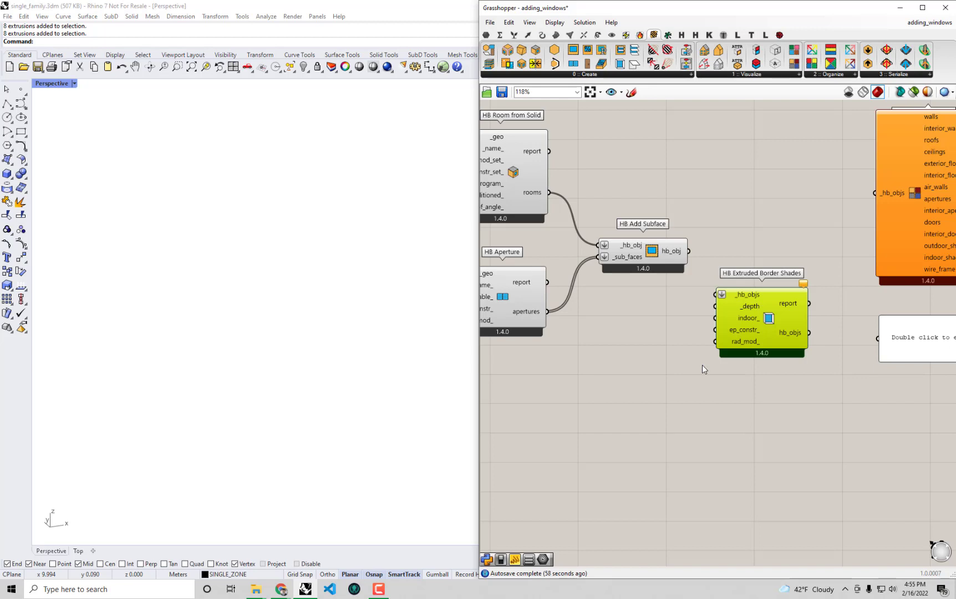
pyautogui.moveTo(772, 302); pyautogui.dragTo(753, 303, button='right')
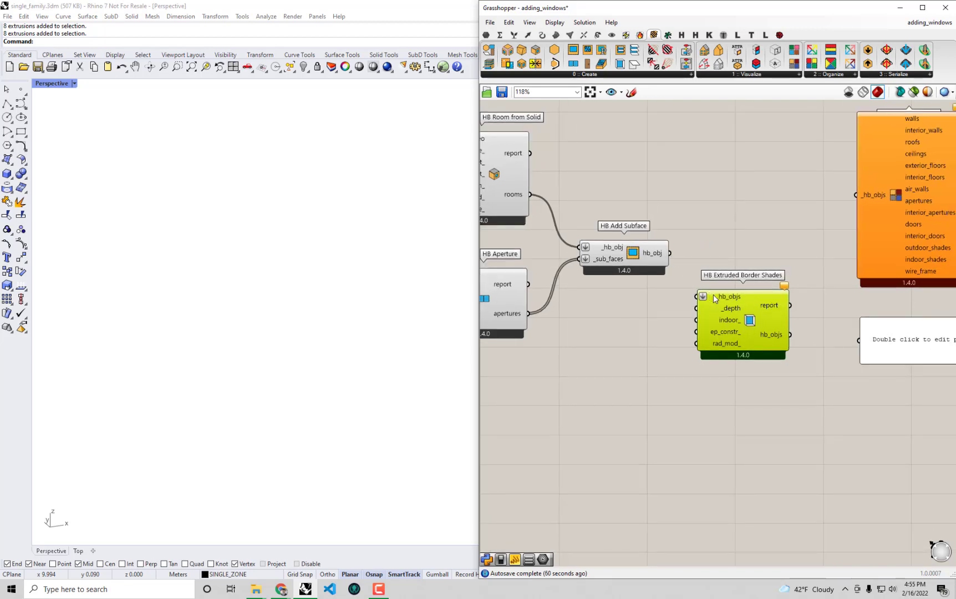
pyautogui.moveTo(671, 254); pyautogui.dragTo(696, 293)
pyautogui.moveTo(750, 320); pyautogui.dragTo(762, 339)
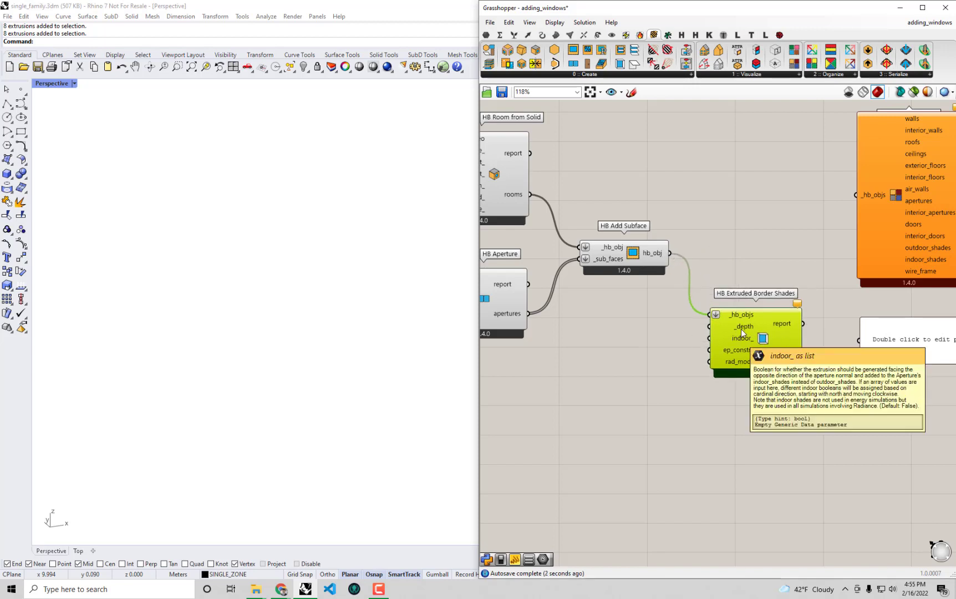
pyautogui.moveTo(799, 307)
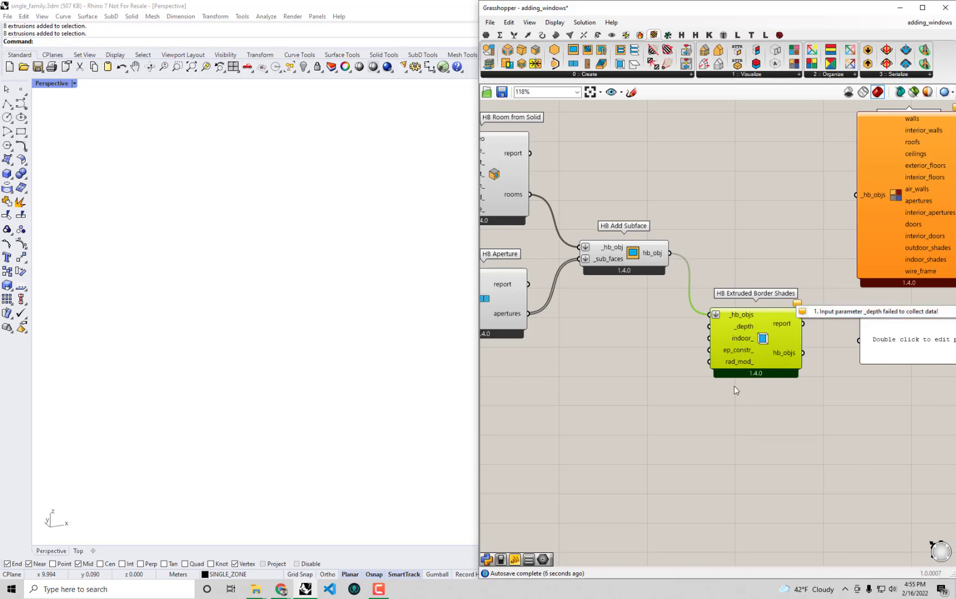
# Add a 0 to 0.5 number slider, connect it to the _depth input of HB Extruded Border Shades, and set it to 0.1
pyautogui.doubleClick(624, 335)
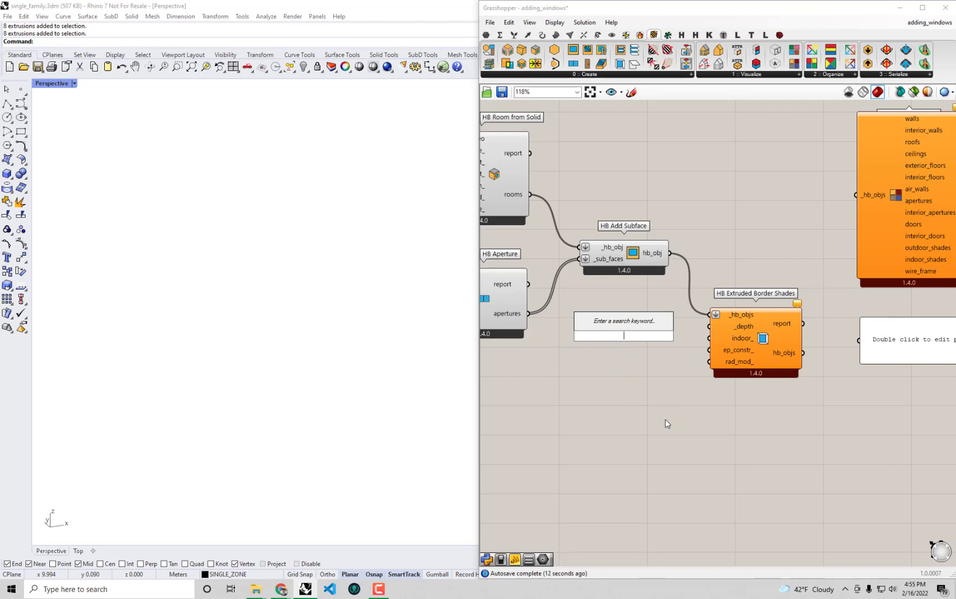
pyautogui.write('0')
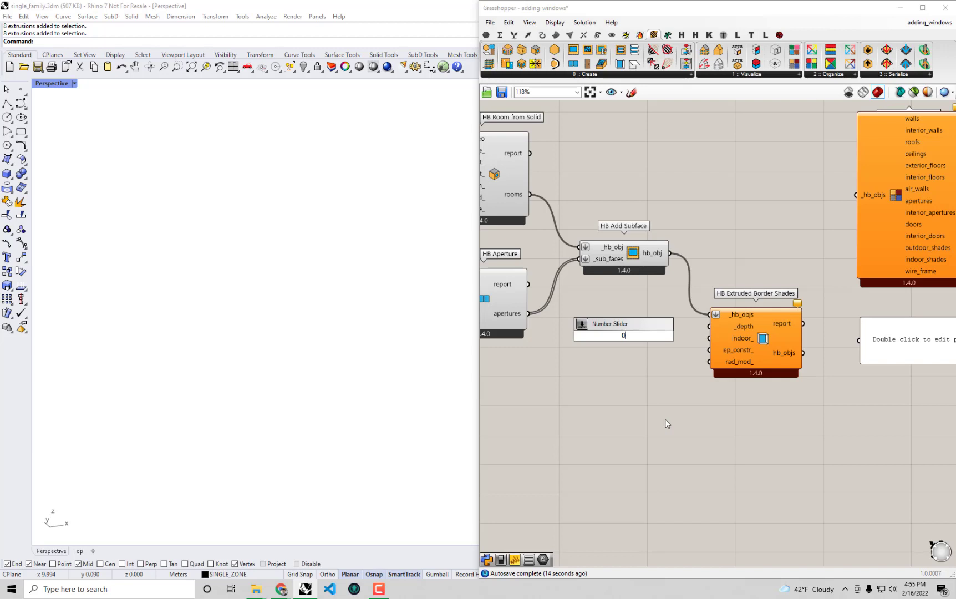
pyautogui.write('<0.5')
pyautogui.press('Return')
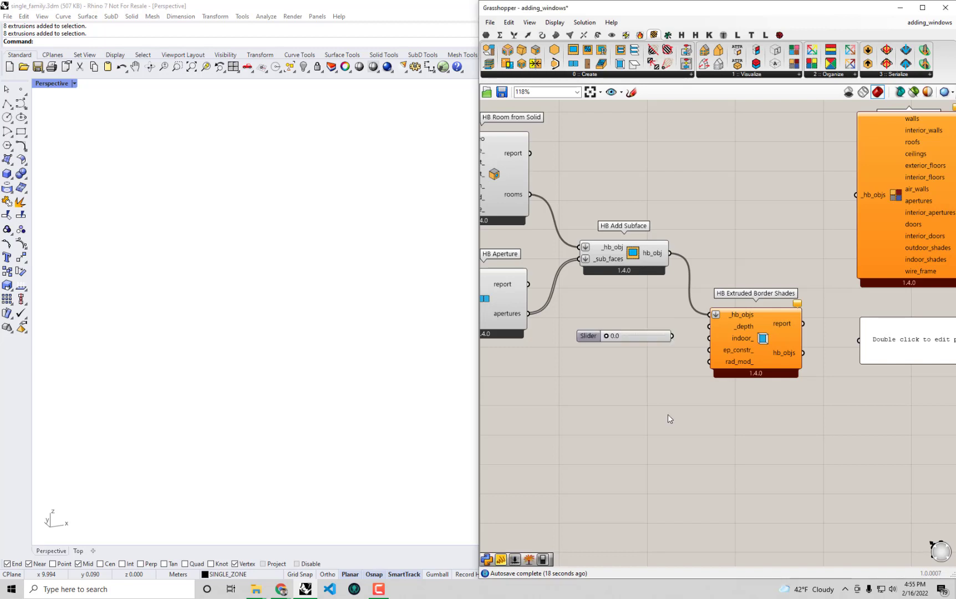
pyautogui.moveTo(673, 336); pyautogui.dragTo(710, 326)
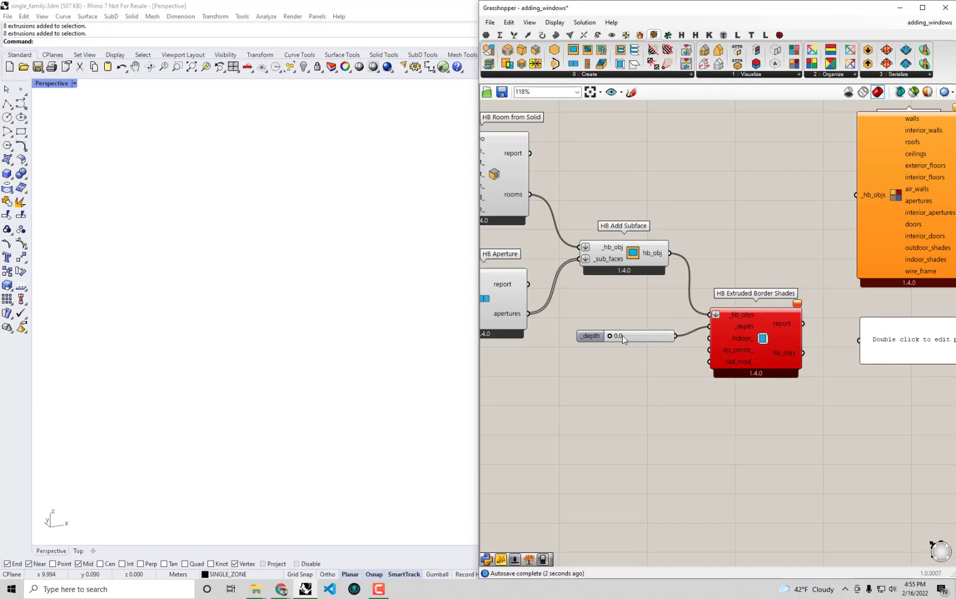
pyautogui.moveTo(621, 336); pyautogui.dragTo(607, 329)
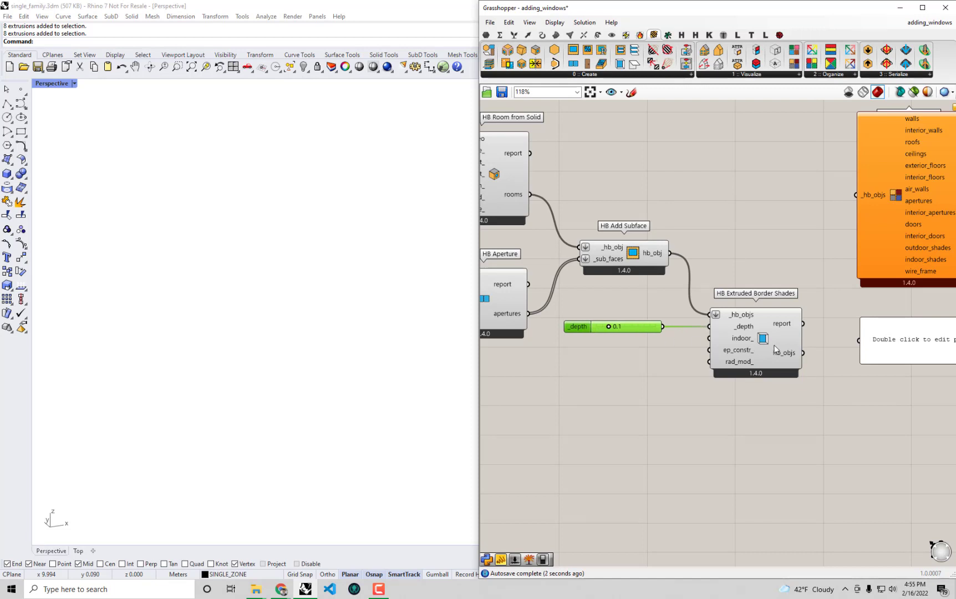
# Connect the hb_objs output of HB Extruded Border Shades to the text panel and to HB Visualize by Type
pyautogui.moveTo(803, 353)
pyautogui.mouseDown()
pyautogui.moveTo(858, 340)
pyautogui.moveTo(815, 366)
pyautogui.mouseUp()
pyautogui.scroll(-1, 787, 335)
pyautogui.moveTo(736, 352); pyautogui.dragTo(778, 219)
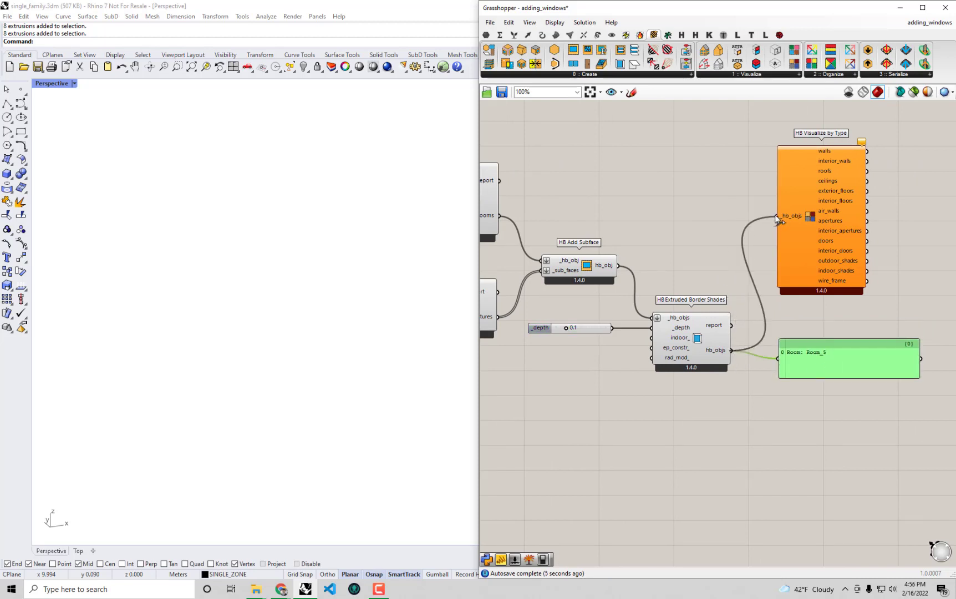
# Examine the extruded border shades around the windows on the building's different facades
pyautogui.moveTo(320, 362); pyautogui.dragTo(322, 312, button='right')
pyautogui.scroll(5, 300, 390)
pyautogui.scroll(-3, 278, 318)
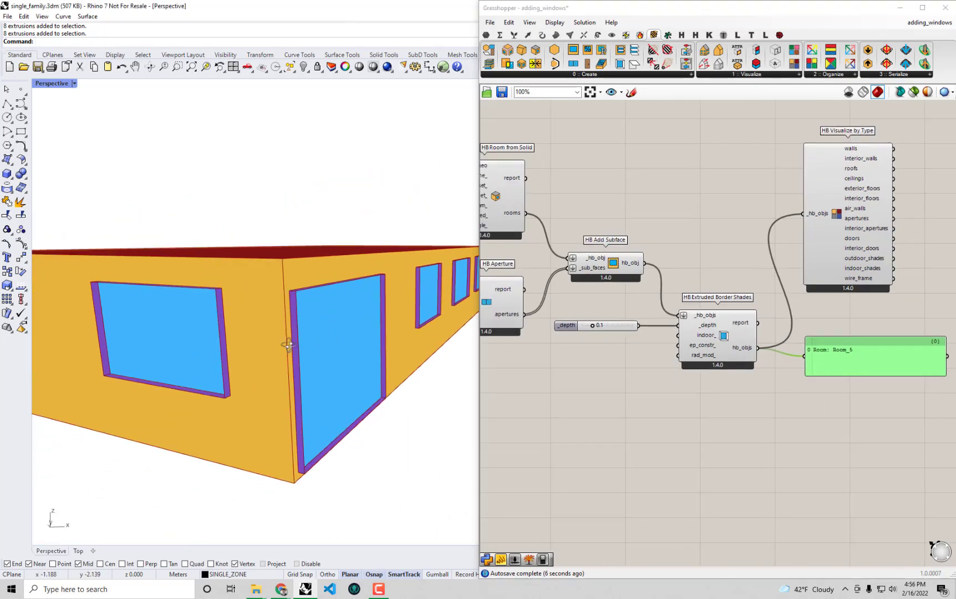
pyautogui.moveTo(288, 345); pyautogui.dragTo(326, 347, button='right')
pyautogui.scroll(-2, 262, 352)
pyautogui.moveTo(262, 352); pyautogui.dragTo(327, 345, button='right')
pyautogui.scroll(-5, 335, 346)
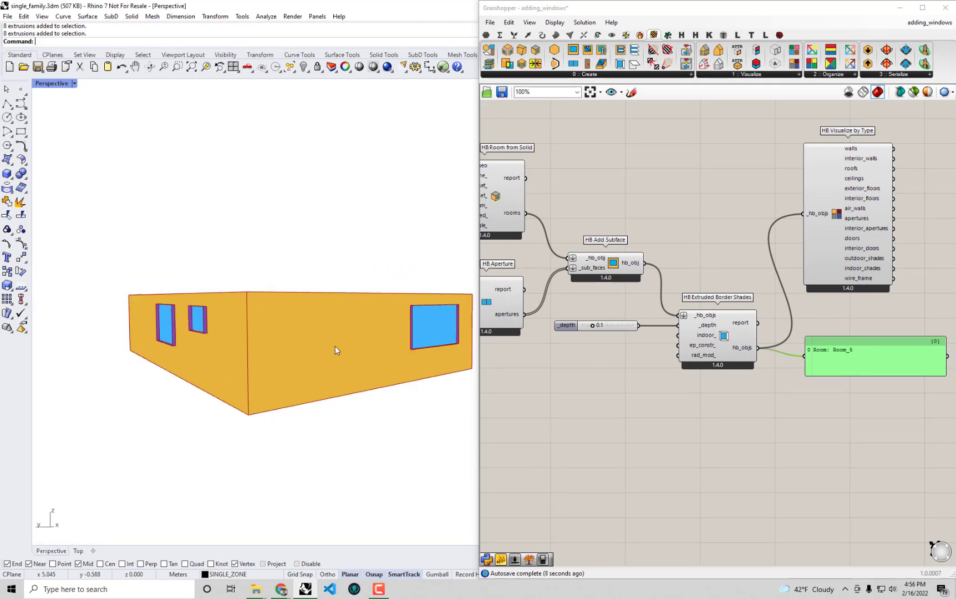
pyautogui.moveTo(228, 345); pyautogui.dragTo(252, 366, button='right')
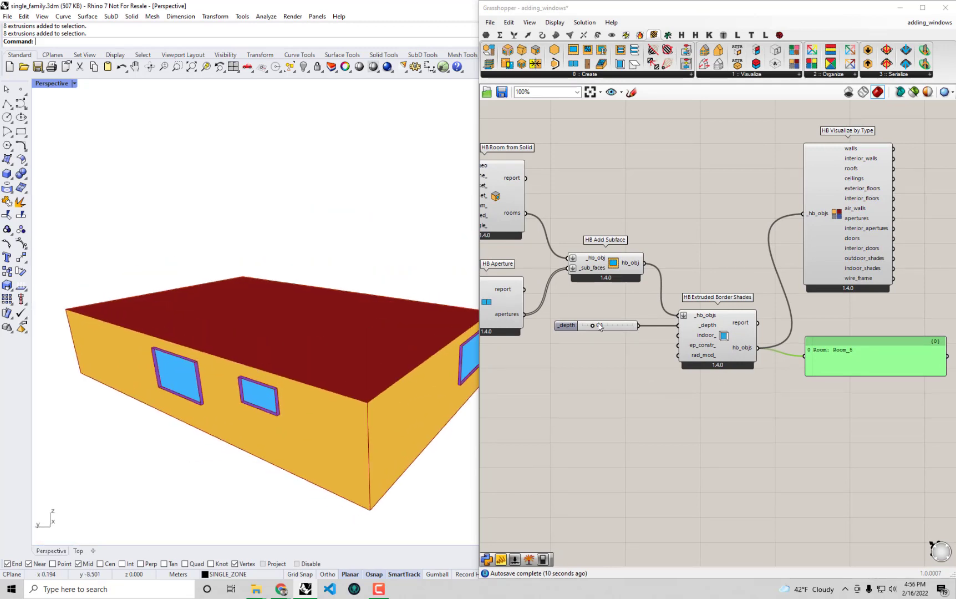
# Set the border shade depth to 0.2 and check the window borders on the model
pyautogui.moveTo(591, 326)
pyautogui.mouseDown()
pyautogui.moveTo(625, 327)
pyautogui.moveTo(602, 326)
pyautogui.mouseUp()
pyautogui.moveTo(355, 383); pyautogui.dragTo(358, 341, button='right')
pyautogui.scroll(2, 330, 341)
pyautogui.scroll(-2, 330, 342)
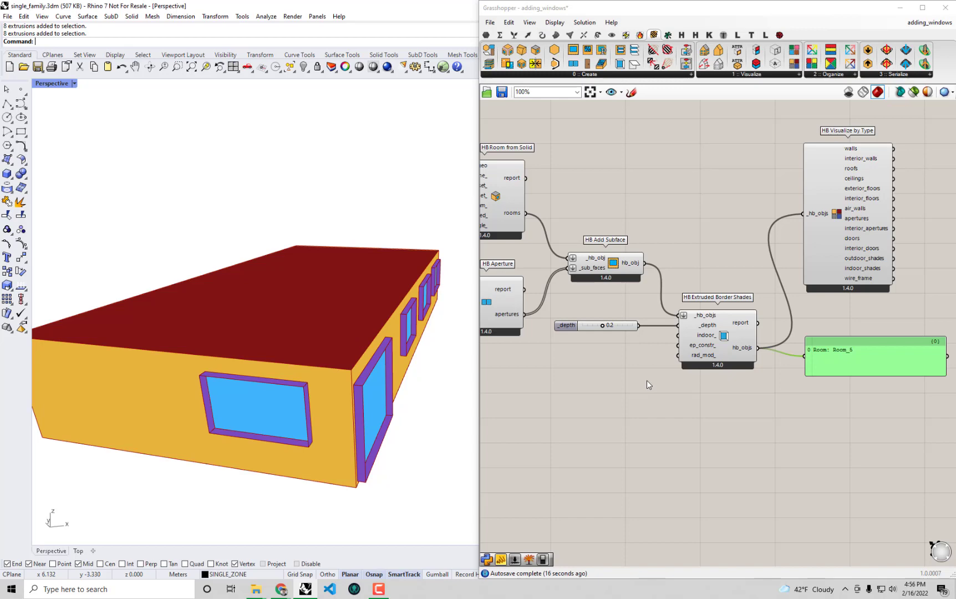
# Tidy the layout by repositioning the border shades component with its depth slider, HB Visualize by Type, and the output panel
pyautogui.scroll(-1, 647, 380)
pyautogui.moveTo(756, 423); pyautogui.dragTo(712, 327)
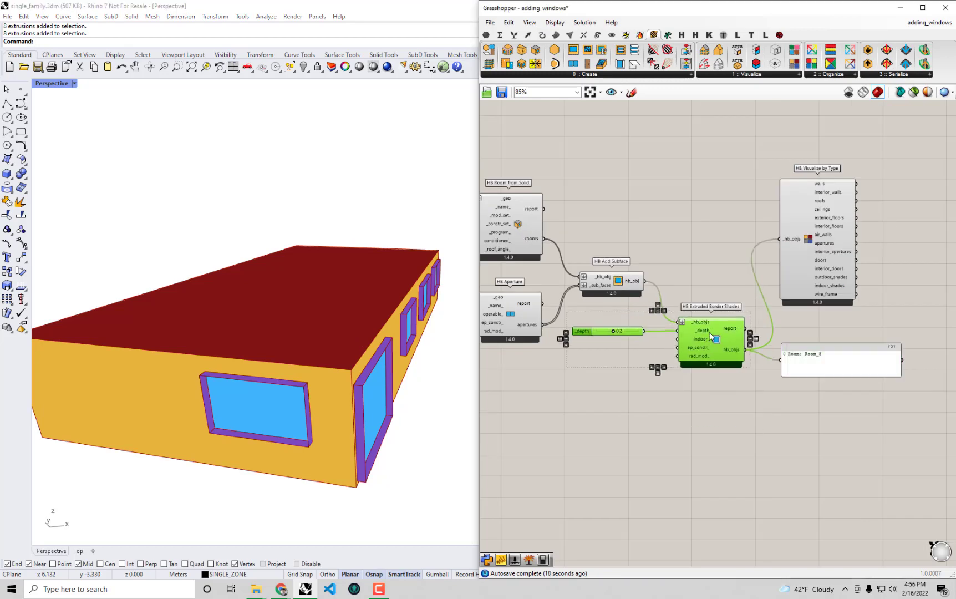
pyautogui.click(760, 392)
pyautogui.moveTo(808, 269); pyautogui.dragTo(820, 270)
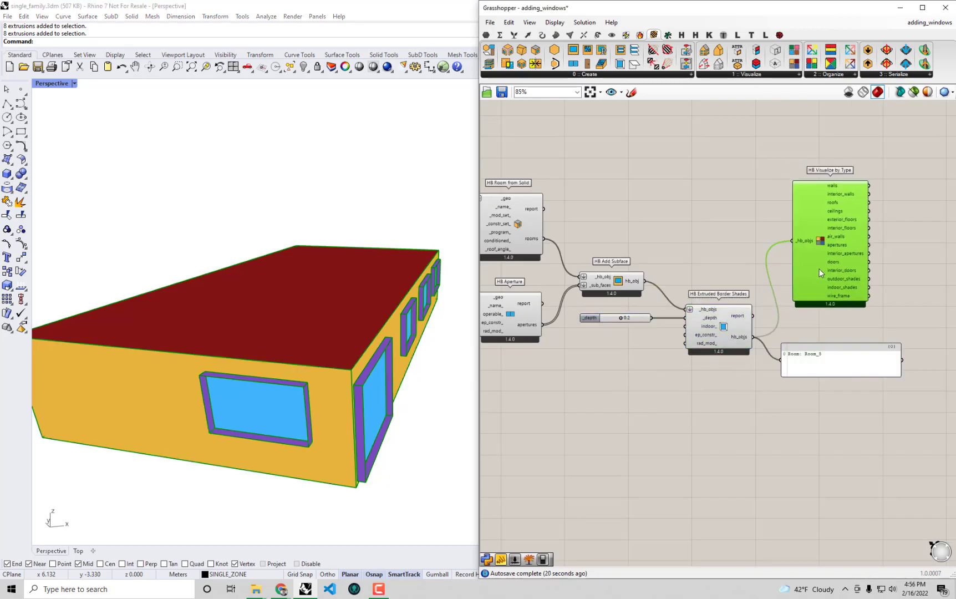
pyautogui.moveTo(815, 368); pyautogui.dragTo(833, 356)
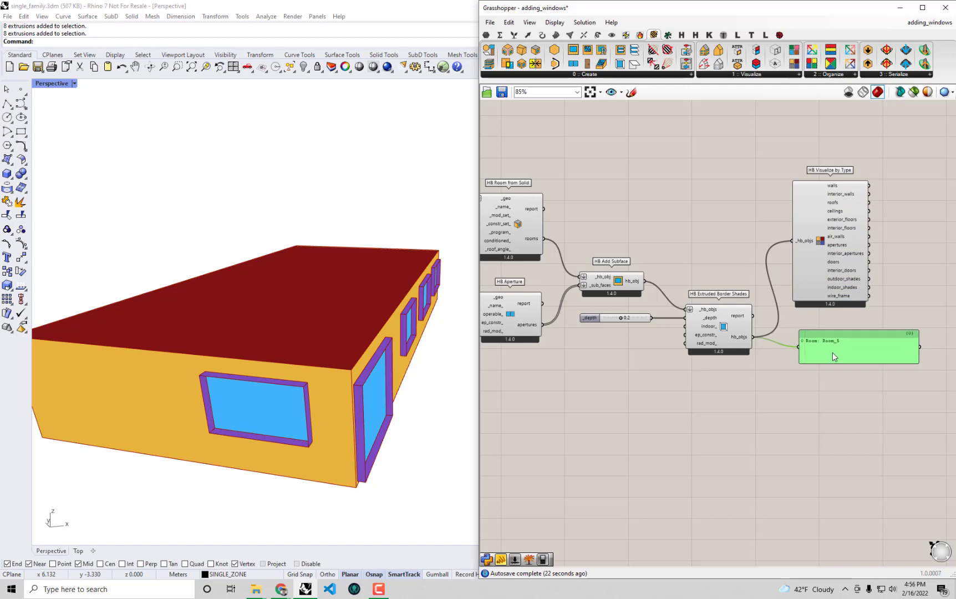
pyautogui.click(821, 430)
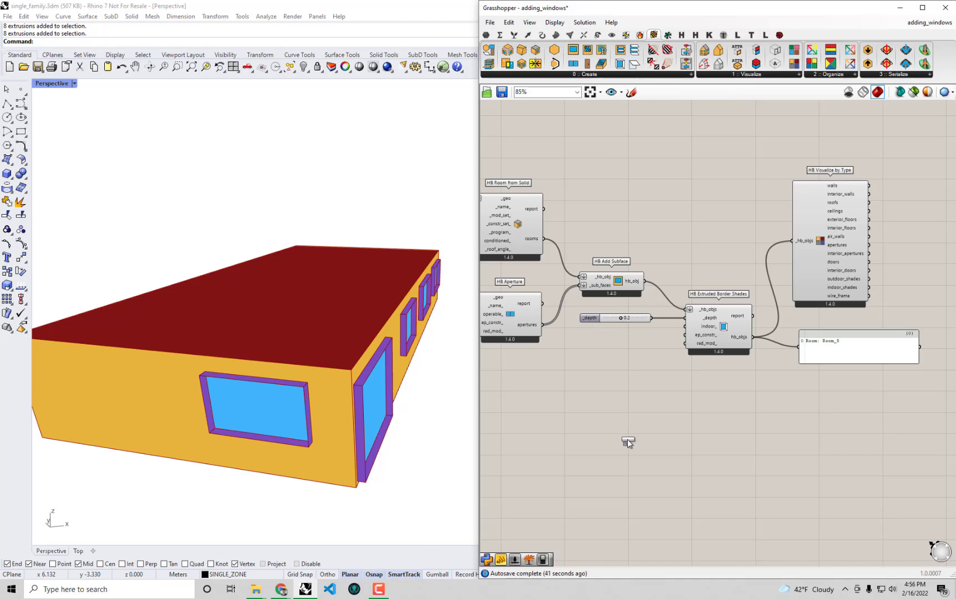
# Add an HB Shade component on the empty canvas below the existing window and border shade components
pyautogui.moveTo(661, 471); pyautogui.dragTo(661, 469)
pyautogui.scroll(3, 666, 444)
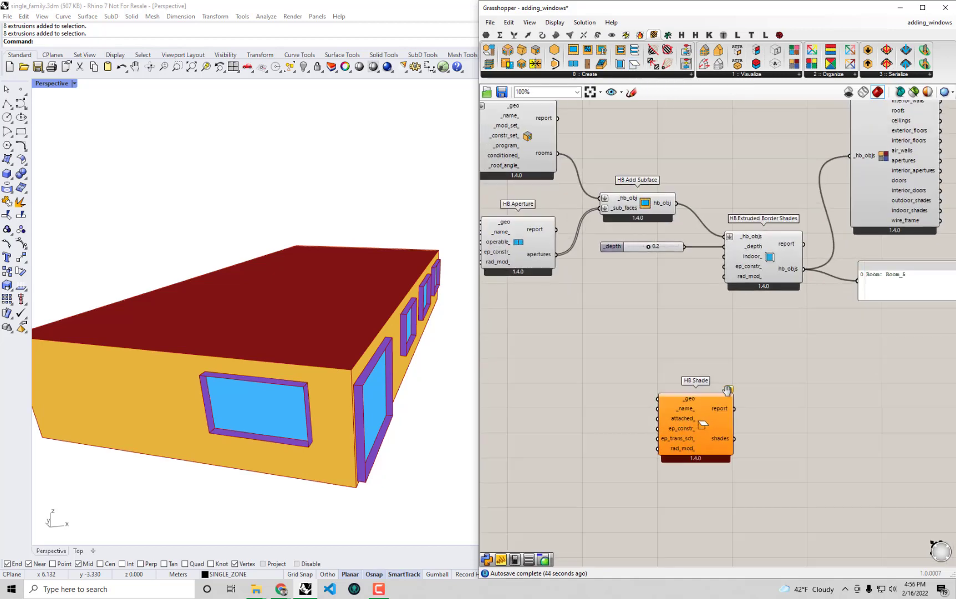
pyautogui.moveTo(691, 406); pyautogui.dragTo(734, 396, button='right')
pyautogui.moveTo(724, 356); pyautogui.dragTo(696, 347)
pyautogui.moveTo(695, 347); pyautogui.dragTo(732, 359, button='right')
pyautogui.click(648, 341)
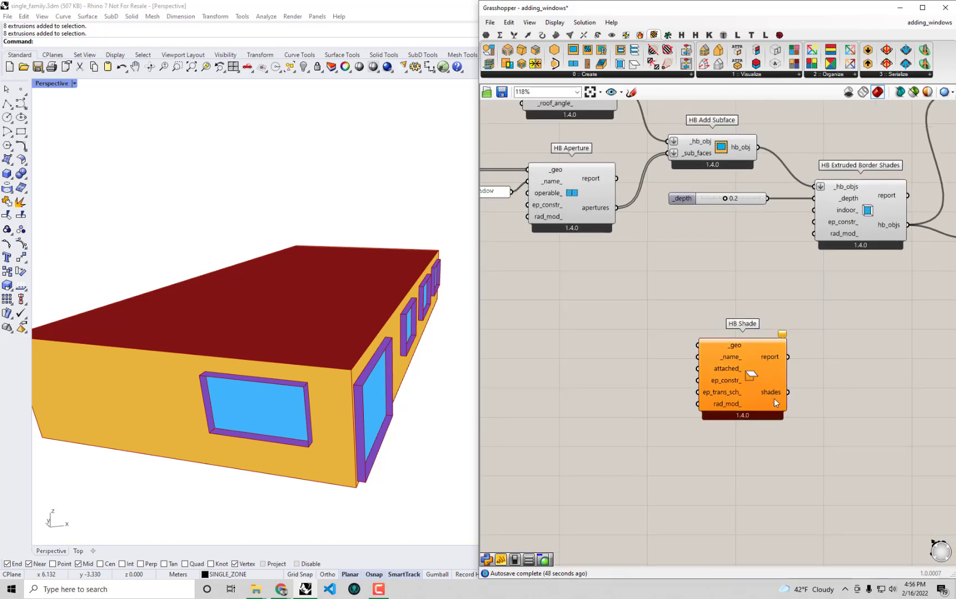
# Reposition the HB Shade component in the free space beneath HB Aperture
pyautogui.moveTo(774, 398)
pyautogui.moveTo(764, 363); pyautogui.dragTo(738, 376)
pyautogui.click(646, 305)
pyautogui.moveTo(646, 305); pyautogui.dragTo(776, 350, button='right')
pyautogui.moveTo(852, 443); pyautogui.dragTo(722, 404)
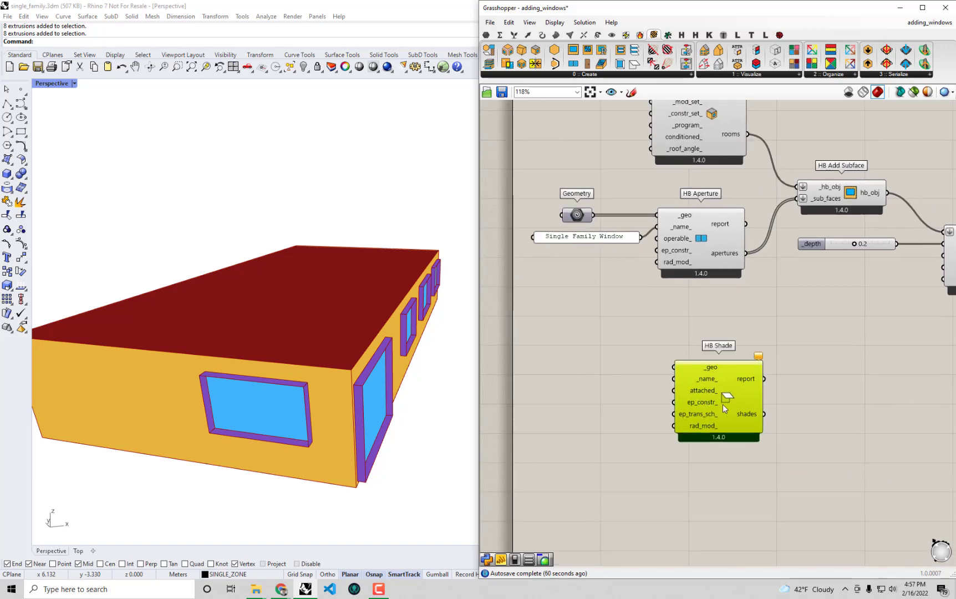
pyautogui.moveTo(734, 307); pyautogui.dragTo(517, 209)
pyautogui.click(627, 342)
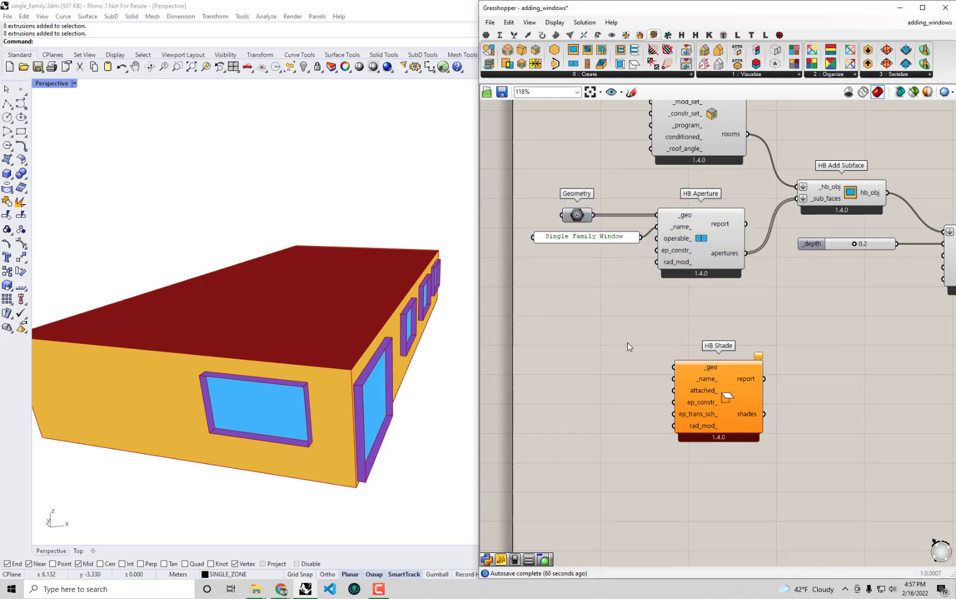
pyautogui.moveTo(627, 342); pyautogui.dragTo(540, 311, button='right')
pyautogui.moveTo(634, 363); pyautogui.dragTo(660, 369)
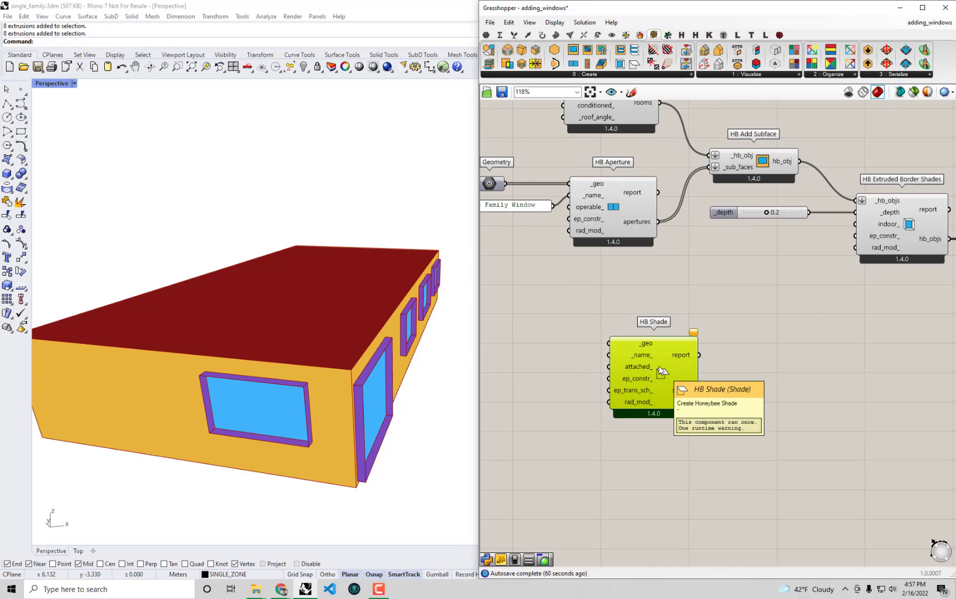
pyautogui.click(848, 292)
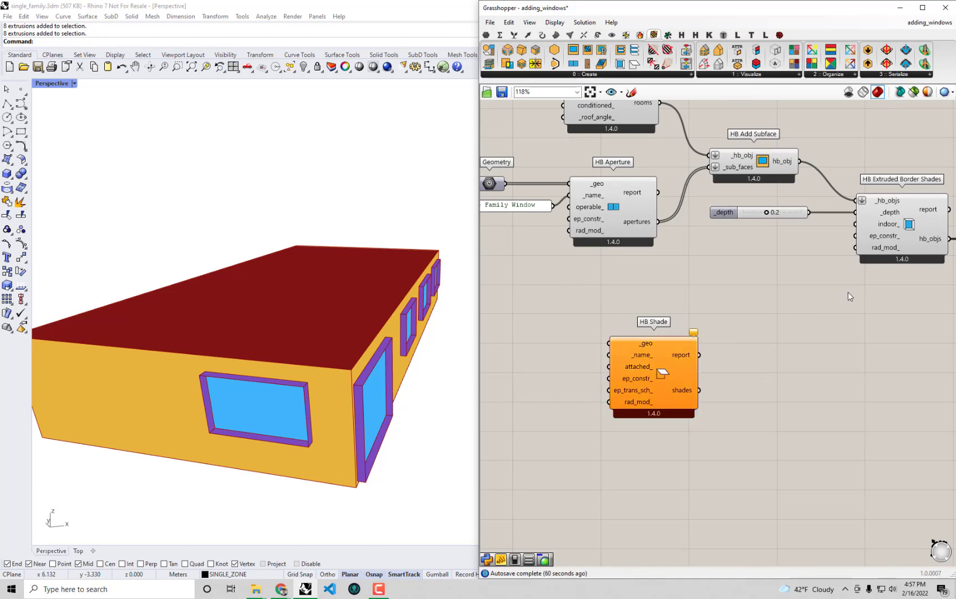
# Move the Grasshopper window clear of the Rhino layer list and turn on the ExistingShade layer under CONTEXT
pyautogui.moveTo(859, 22); pyautogui.dragTo(854, 369)
pyautogui.click(865, 317)
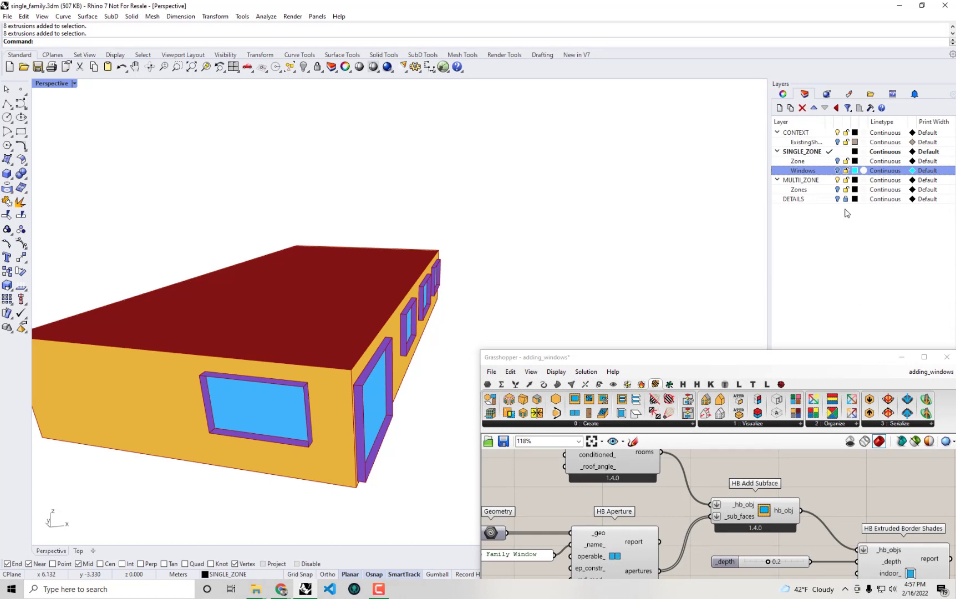
pyautogui.click(838, 144)
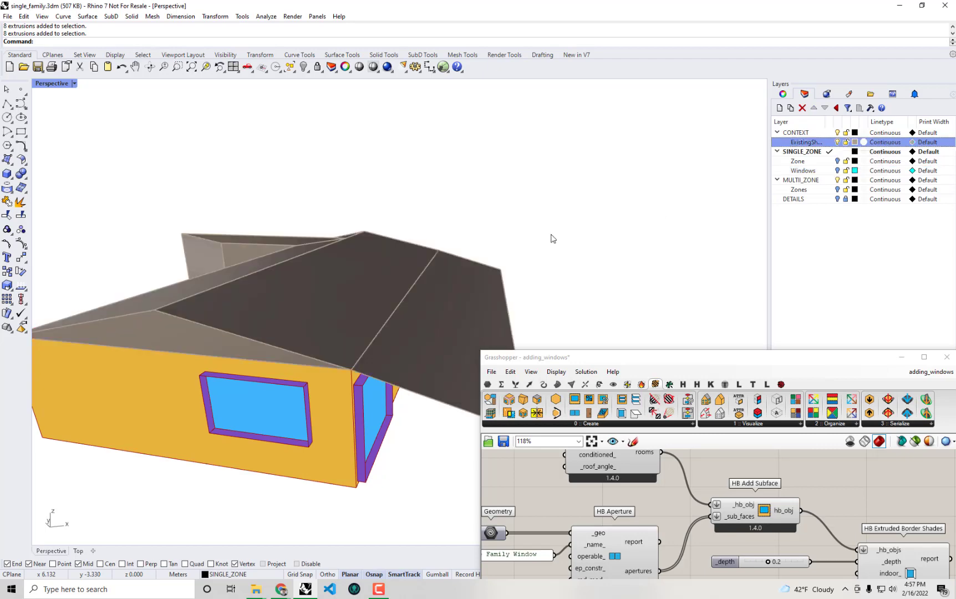
# Select all the existing shade polysurfaces over and beside the building, including the roof overhangs
pyautogui.scroll(-2, 388, 222)
pyautogui.moveTo(369, 216); pyautogui.dragTo(238, 322, button='right')
pyautogui.click(313, 293)
pyautogui.click(447, 295)
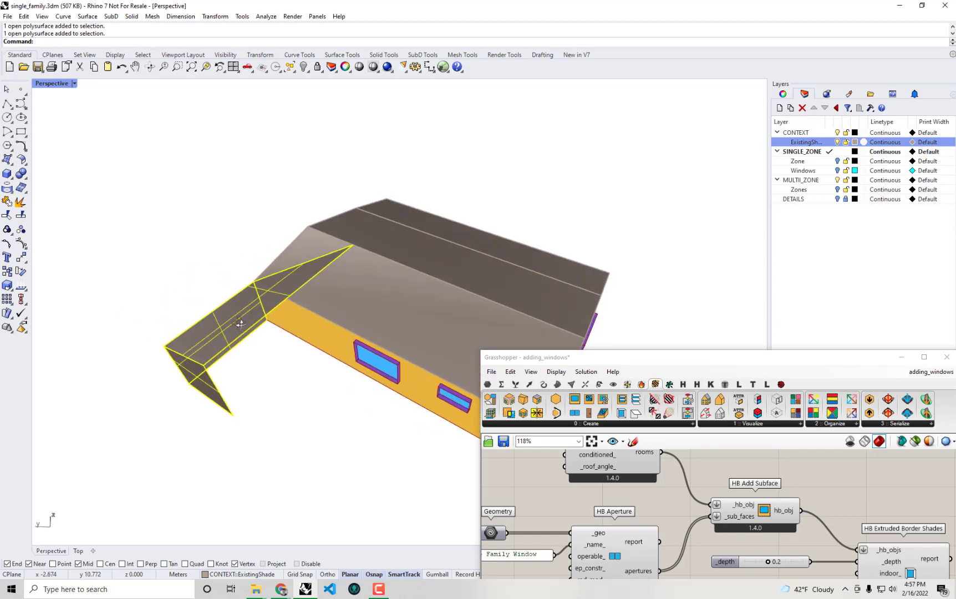
pyautogui.moveTo(375, 352); pyautogui.dragTo(341, 295, button='right')
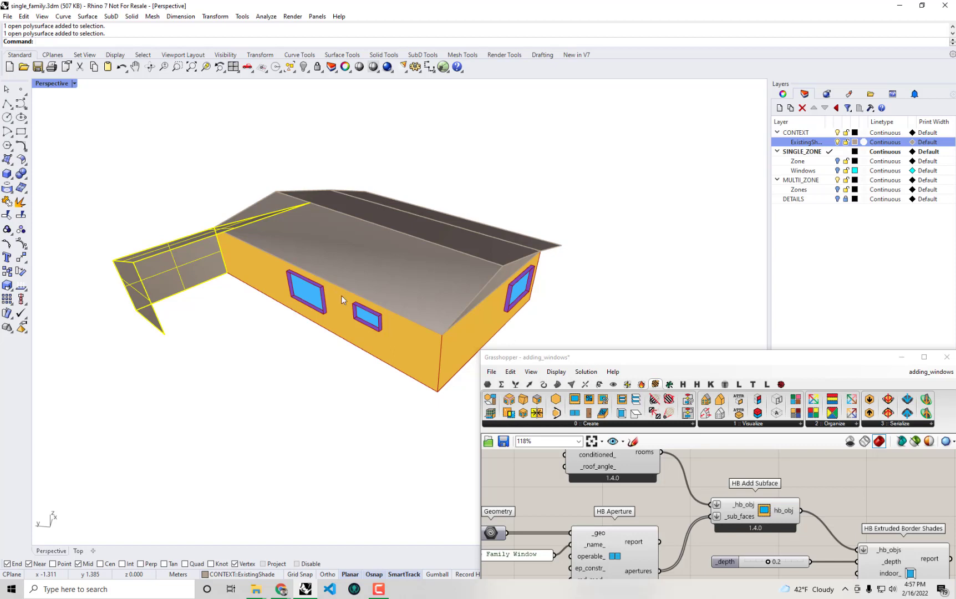
pyautogui.keyDown('shift'); pyautogui.click(363, 235); pyautogui.keyUp('shift')
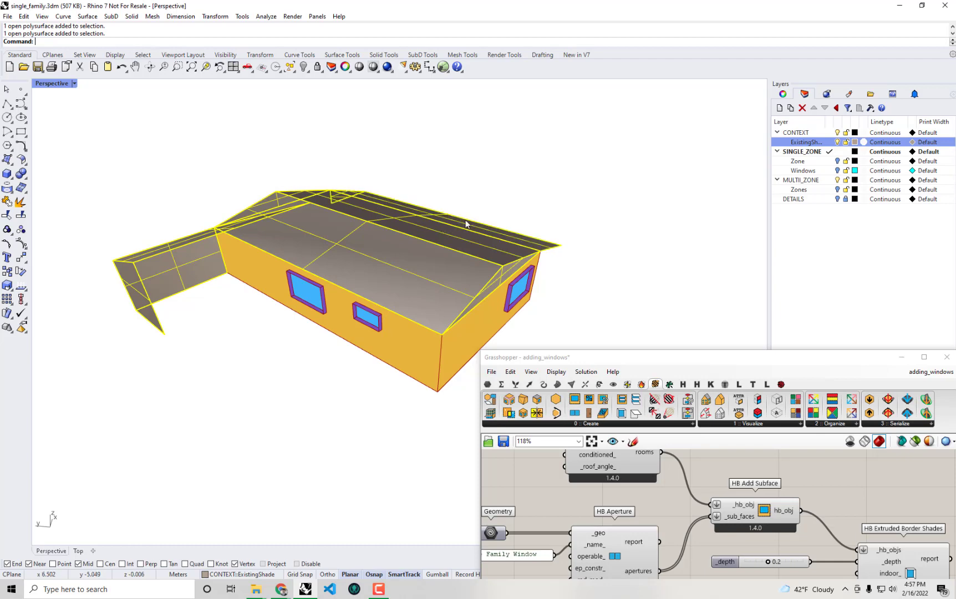
pyautogui.moveTo(466, 224); pyautogui.dragTo(721, 339, button='right')
# Restore the Grasshopper canvas beside the Rhino view, shift HB Shade aside, and add a Geometry parameter in front of it
pyautogui.moveTo(773, 359); pyautogui.dragTo(955, 275)
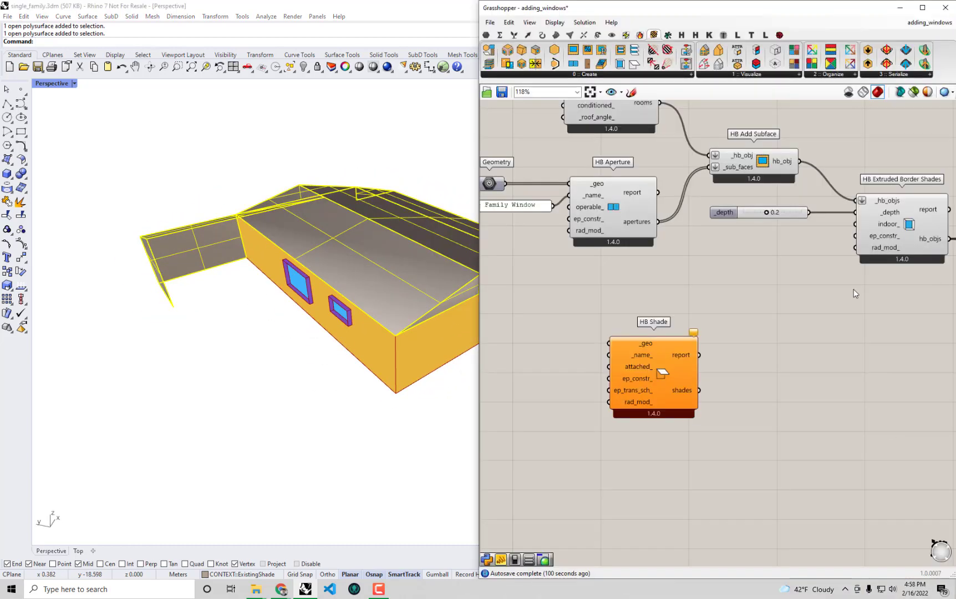
pyautogui.moveTo(640, 373); pyautogui.dragTo(730, 354, button='right')
pyautogui.moveTo(730, 354); pyautogui.dragTo(741, 340)
pyautogui.moveTo(346, 321); pyautogui.dragTo(330, 327, button='right')
pyautogui.moveTo(660, 364); pyautogui.dragTo(665, 364, button='right')
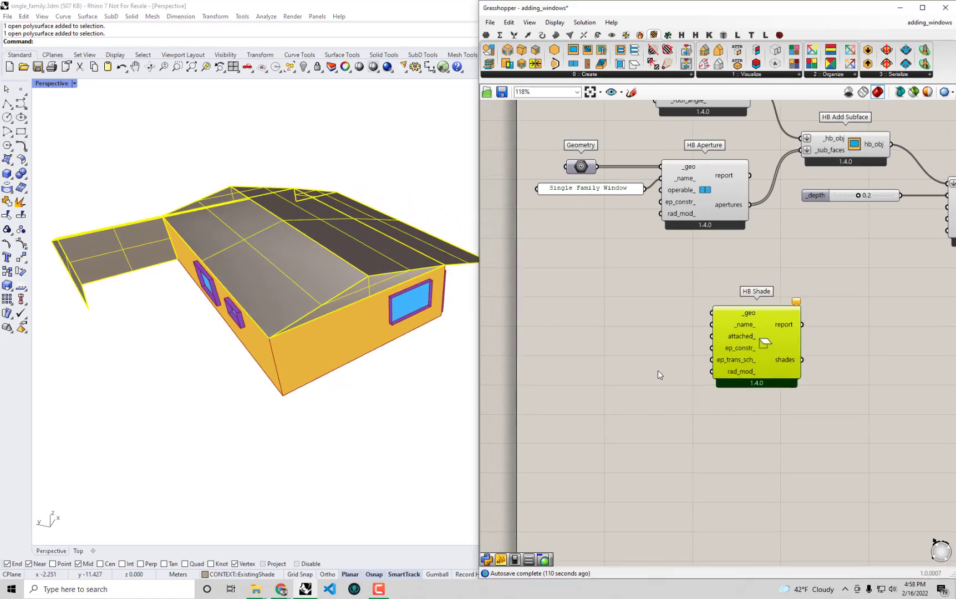
pyautogui.scroll(-2, 617, 266)
pyautogui.moveTo(586, 283); pyautogui.dragTo(583, 307, button='right')
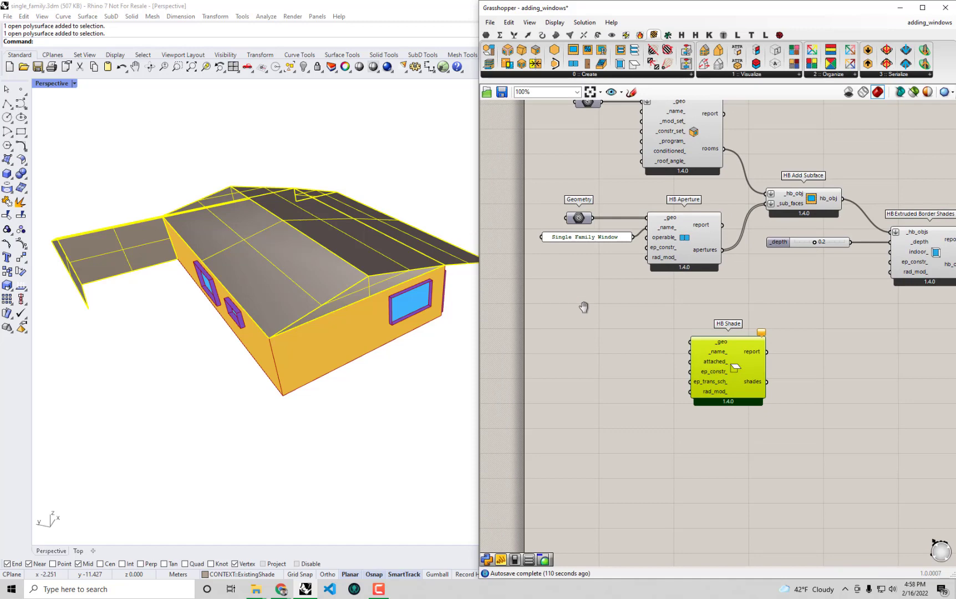
pyautogui.doubleClick(587, 343)
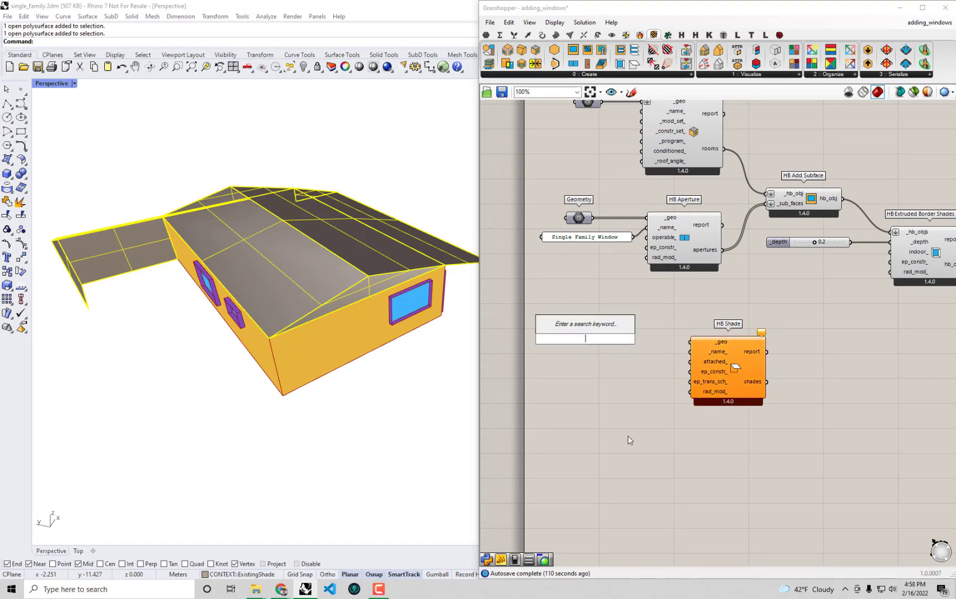
pyautogui.write('geo')
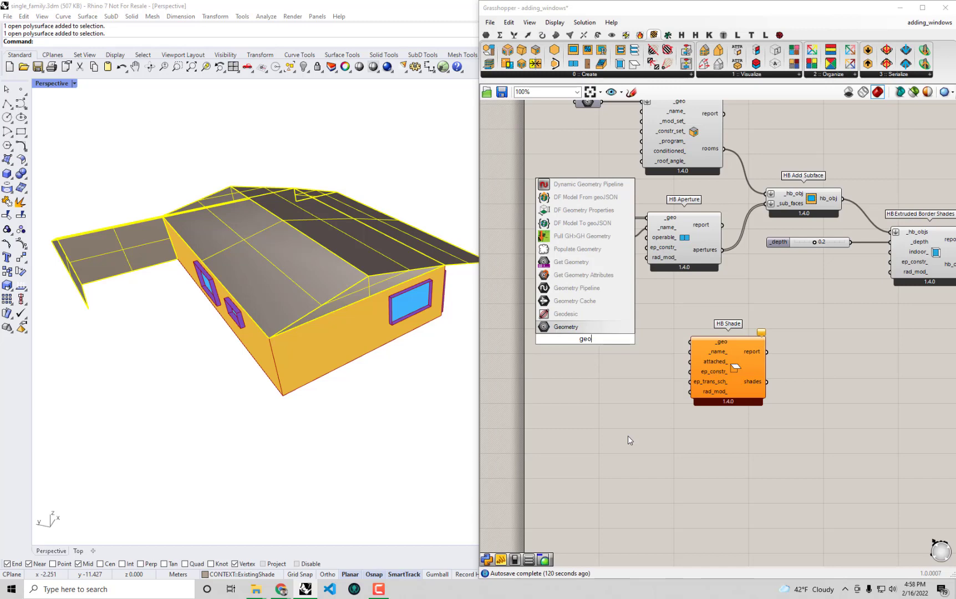
pyautogui.press('Return')
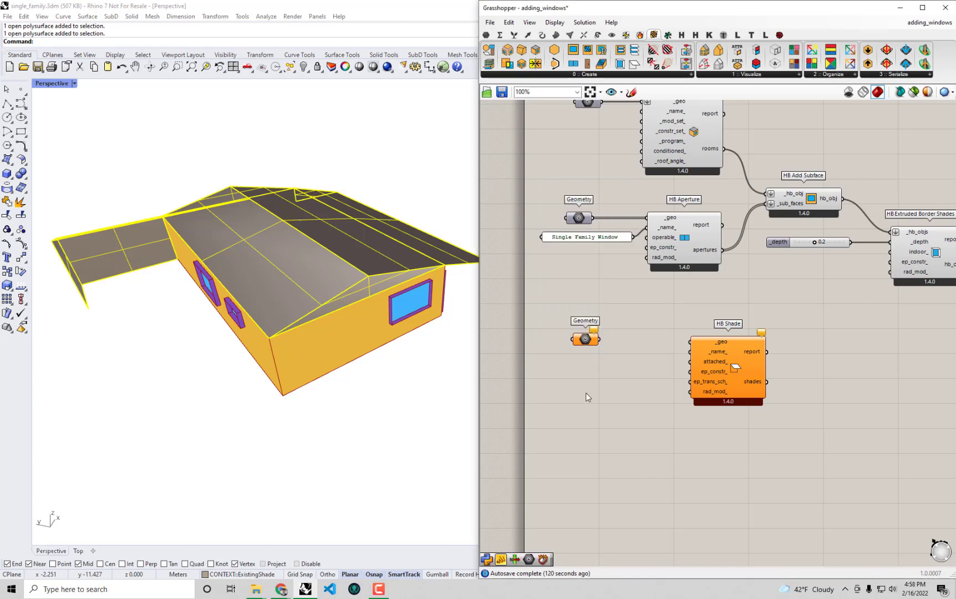
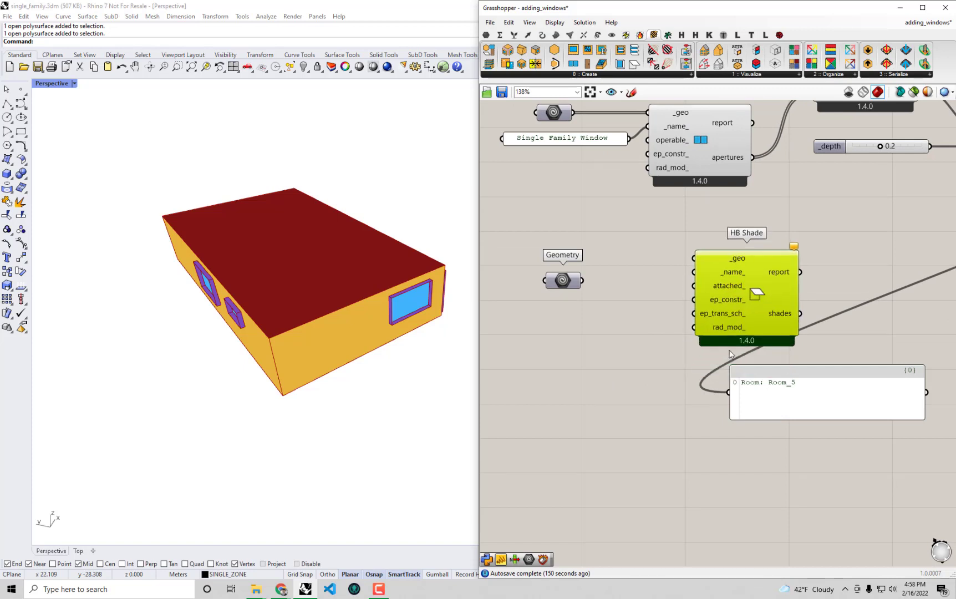
# Connect the Geometry parameter to the text panel and to the _geo input of HB Shade
pyautogui.moveTo(582, 280); pyautogui.dragTo(719, 422)
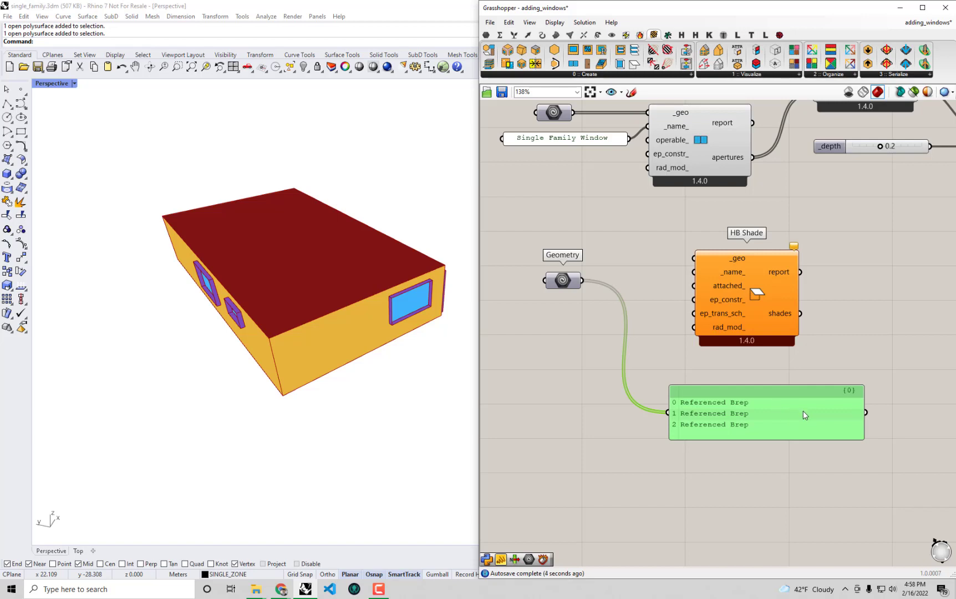
pyautogui.moveTo(579, 284); pyautogui.dragTo(688, 265)
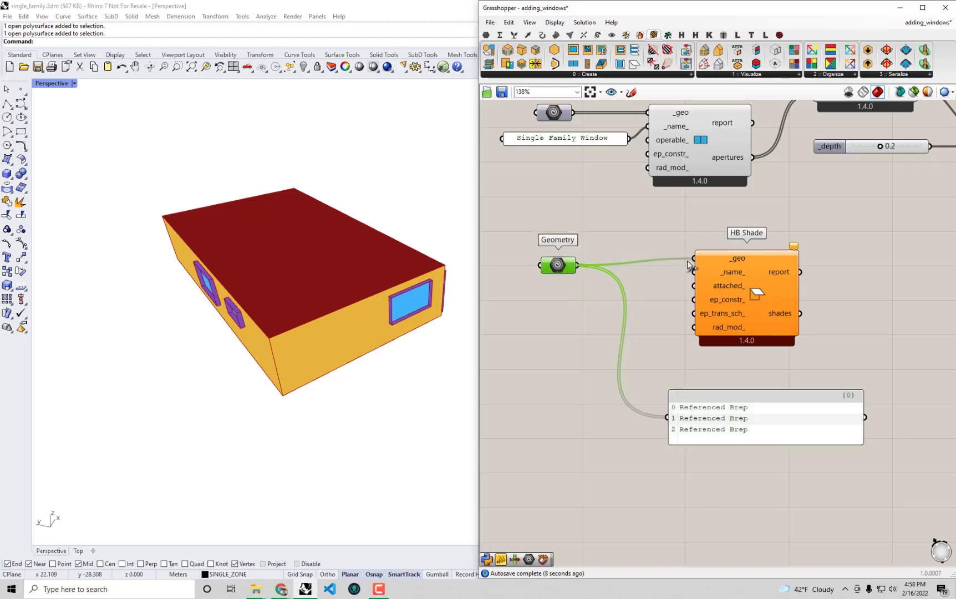
pyautogui.click(769, 276)
pyautogui.moveTo(823, 319); pyautogui.dragTo(771, 311, button='right')
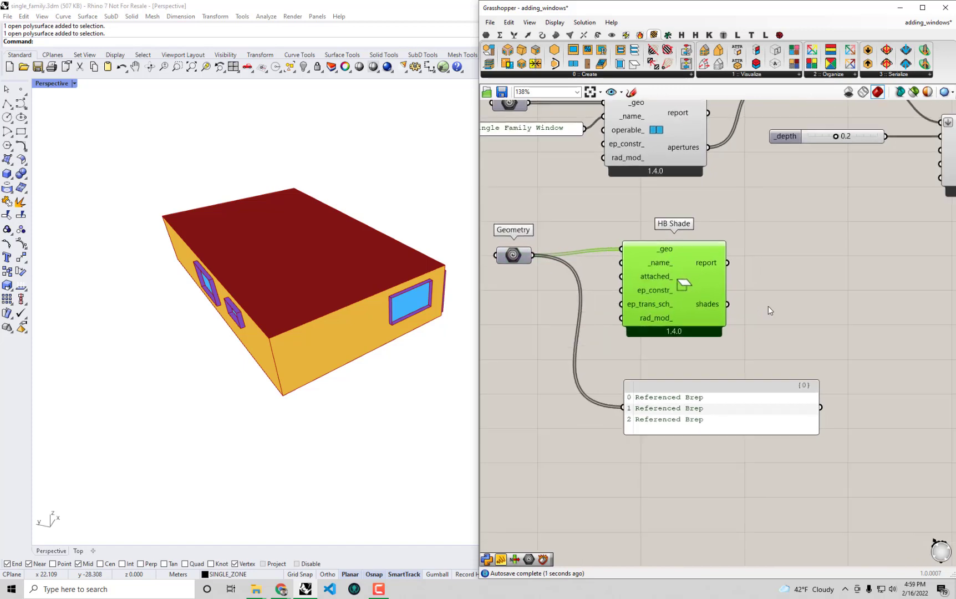
# Connect the shades output of HB Shade to the text panel, then place the panel beside it and enlarge it to show the whole list
pyautogui.moveTo(727, 304); pyautogui.dragTo(635, 405)
pyautogui.moveTo(710, 419); pyautogui.dragTo(875, 311)
pyautogui.click(682, 305)
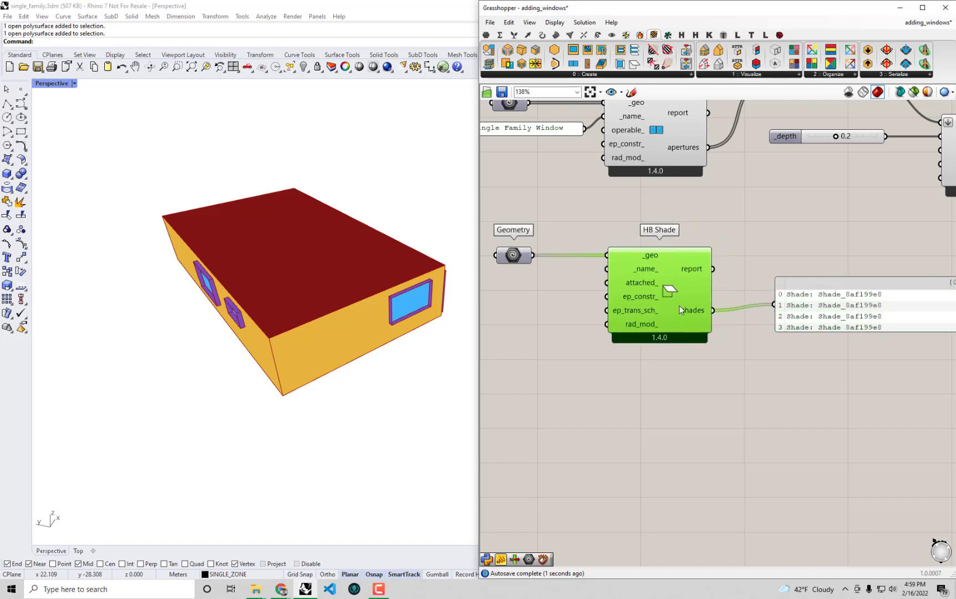
pyautogui.moveTo(766, 311); pyautogui.dragTo(679, 307, button='right')
pyautogui.moveTo(893, 320); pyautogui.dragTo(854, 412)
pyautogui.moveTo(667, 373); pyautogui.dragTo(707, 370, button='right')
pyautogui.moveTo(520, 254); pyautogui.dragTo(541, 255, button='right')
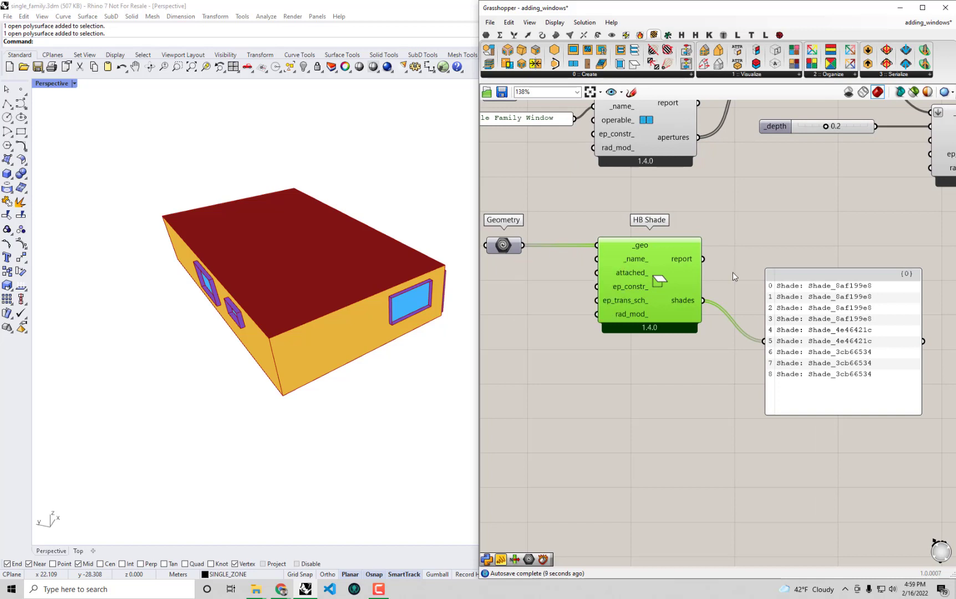
pyautogui.click(799, 311)
pyautogui.moveTo(693, 301)
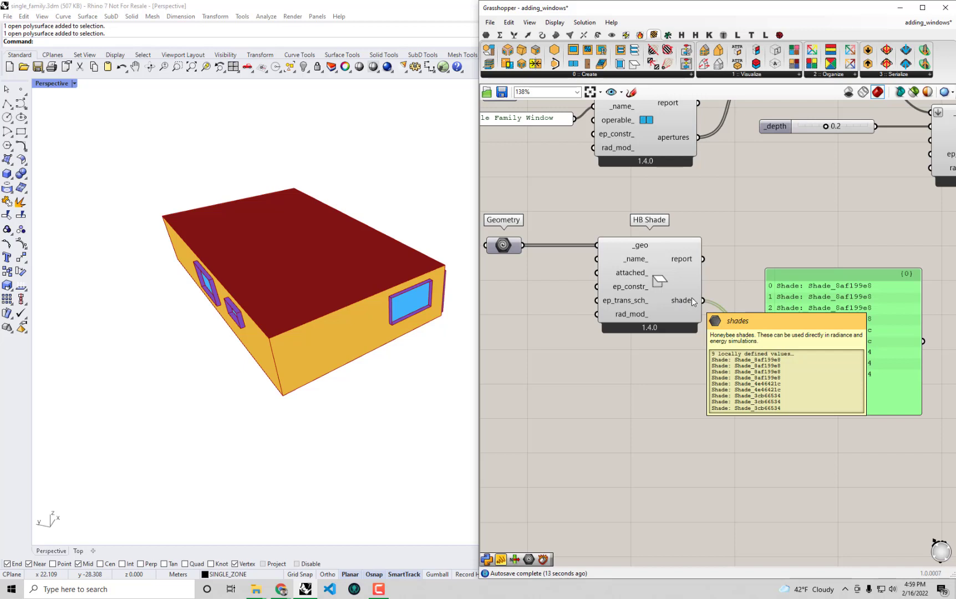
# Turn on the preview of the Geometry parameter feeding HB Shade and inspect the referenced shade surfaces around the building in Rhino
pyautogui.moveTo(530, 245); pyautogui.dragTo(612, 258, button='right')
pyautogui.click(588, 254)
pyautogui.rightClick(612, 228)
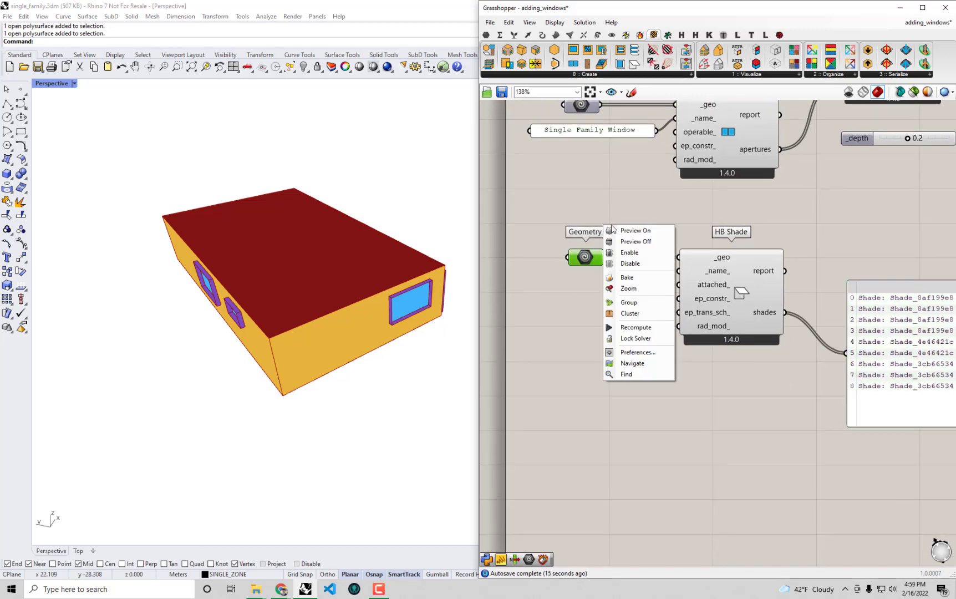
pyautogui.click(626, 230)
pyautogui.moveTo(359, 292); pyautogui.dragTo(391, 231, button='right')
pyautogui.moveTo(575, 262)
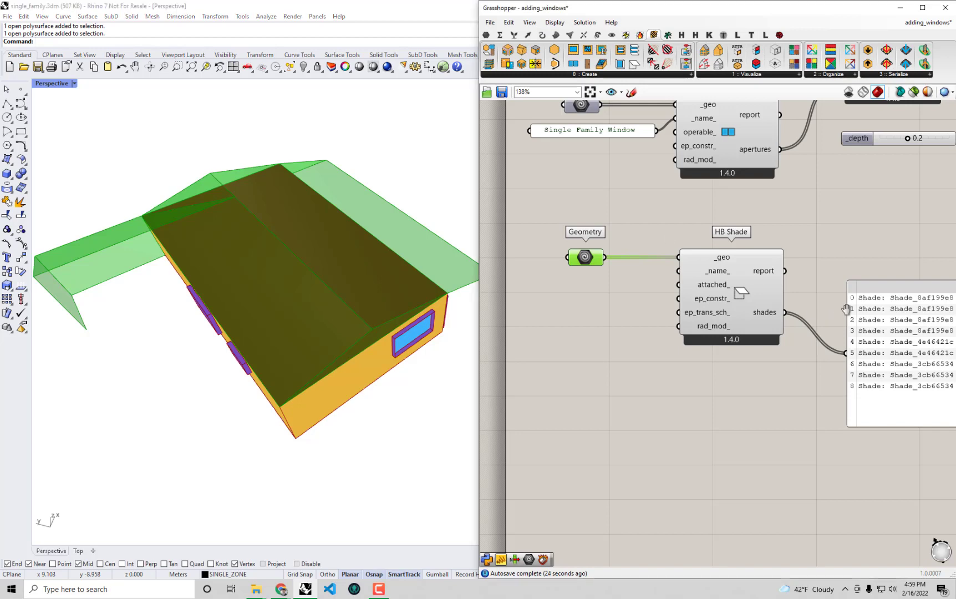
pyautogui.moveTo(854, 326); pyautogui.dragTo(816, 313, button='right')
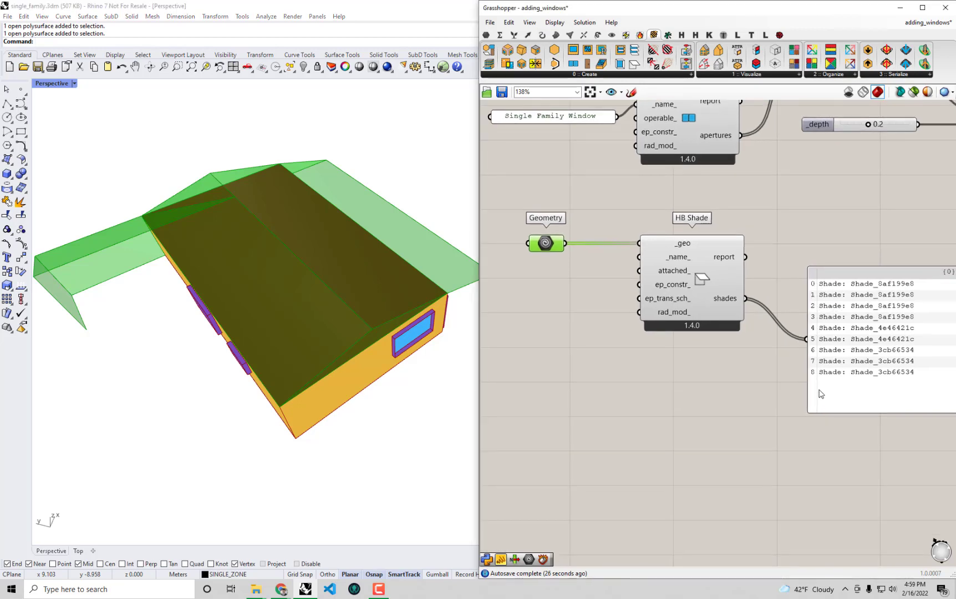
pyautogui.moveTo(580, 244); pyautogui.dragTo(604, 231, button='right')
pyautogui.moveTo(341, 242); pyautogui.dragTo(590, 185, button='right')
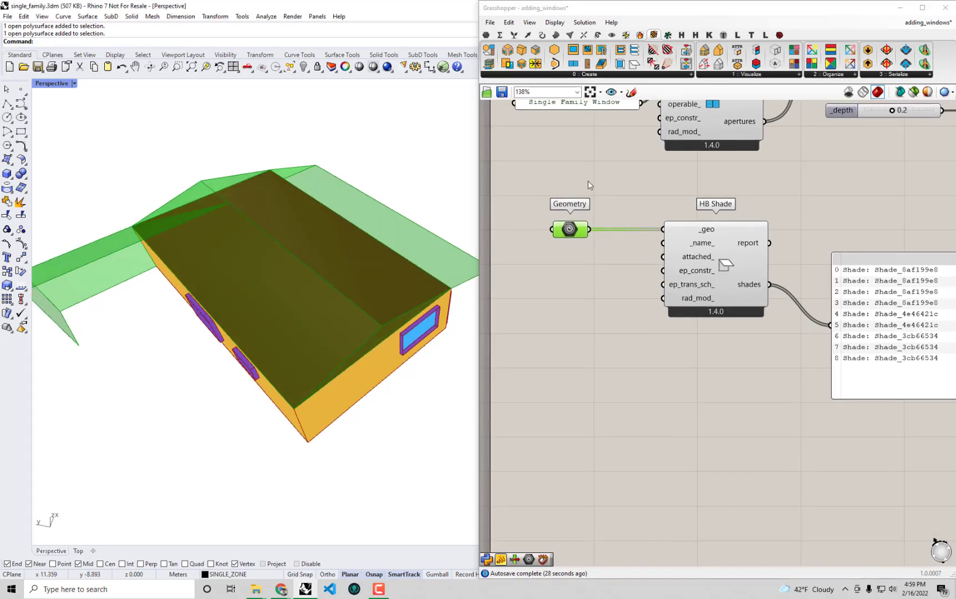
# Turn off the preview of the Geometry parameter that feeds HB Shade
pyautogui.rightClick(605, 264)
pyautogui.click(585, 266)
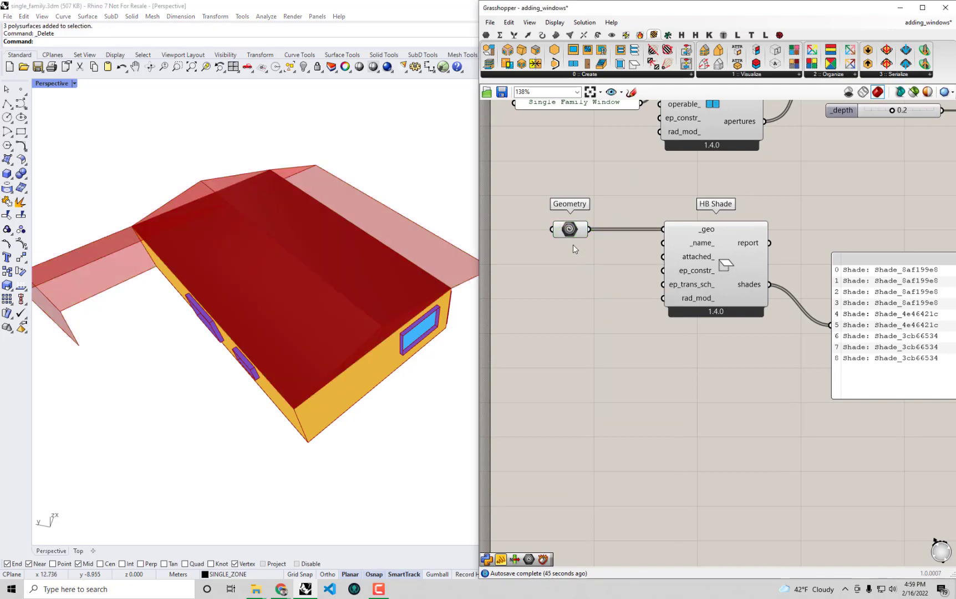
pyautogui.rightClick(565, 227)
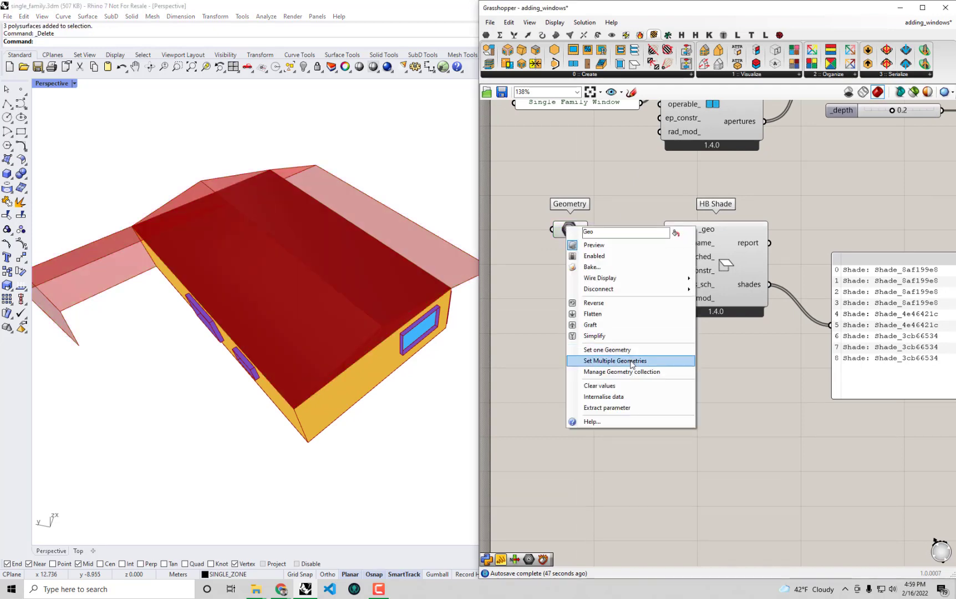
pyautogui.click(631, 246)
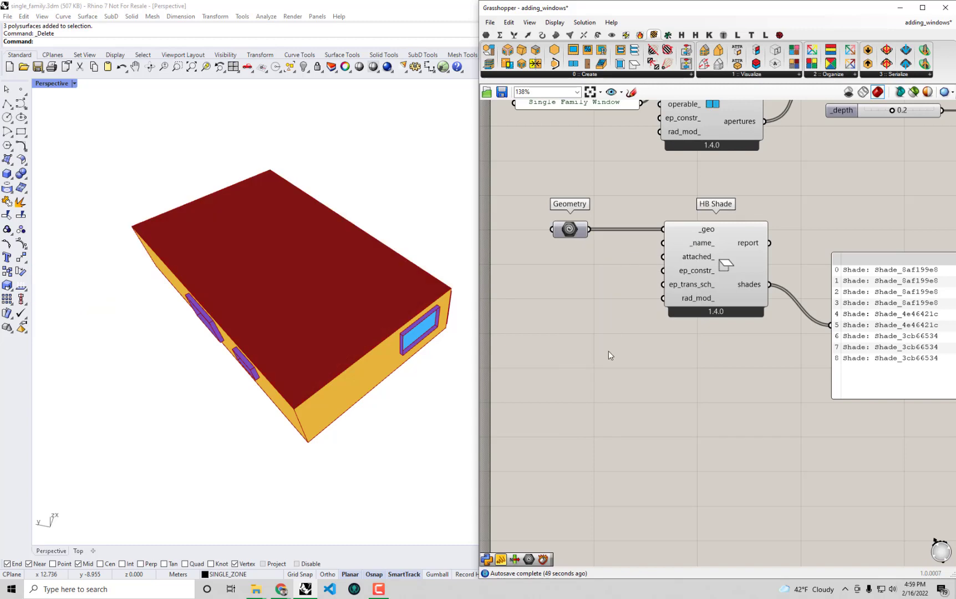
# Move HB Visualize by Type down below HB Extruded Border Shades so it sits level with HB Shade
pyautogui.scroll(-2, 607, 351)
pyautogui.moveTo(773, 289); pyautogui.dragTo(717, 337, button='right')
pyautogui.click(801, 397)
pyautogui.moveTo(802, 396); pyautogui.dragTo(734, 396, button='right')
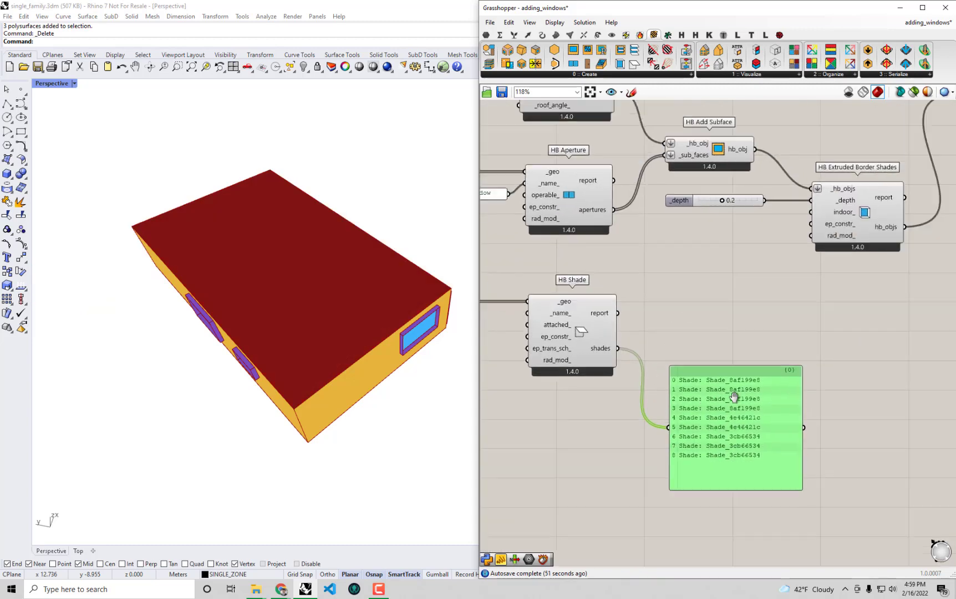
pyautogui.scroll(-1, 734, 396)
pyautogui.moveTo(907, 195); pyautogui.dragTo(892, 402)
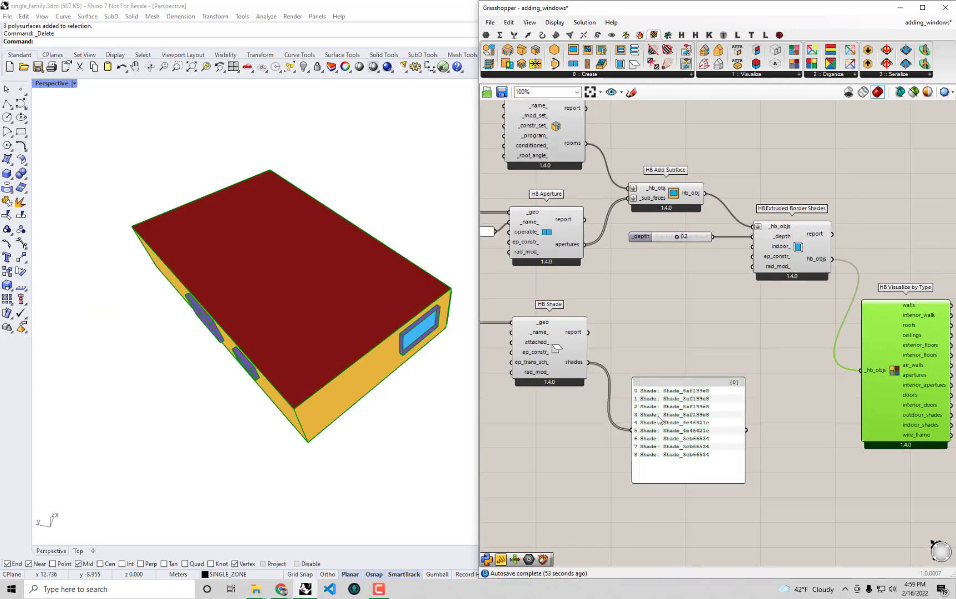
pyautogui.moveTo(658, 420); pyautogui.dragTo(667, 403, button='right')
pyautogui.click(667, 403)
pyautogui.moveTo(927, 296); pyautogui.dragTo(894, 278, button='right')
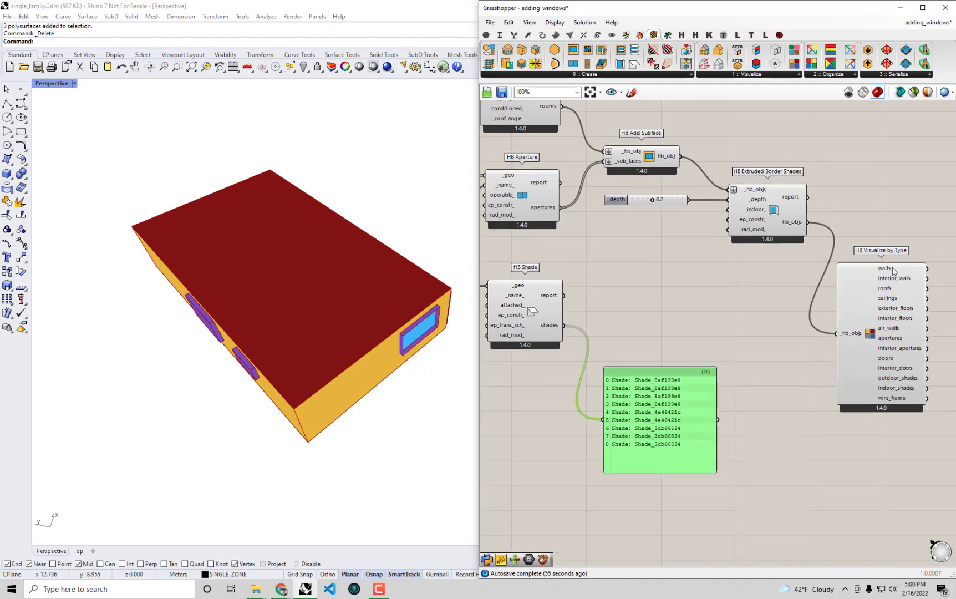
# Connect the shades output of HB Shade to _hb_objs of HB Visualize by Type, replacing the border shades input, and inspect the shades in Rhino
pyautogui.moveTo(626, 304); pyautogui.dragTo(640, 299, button='right')
pyautogui.moveTo(640, 299); pyautogui.dragTo(662, 289, button='right')
pyautogui.click(586, 299)
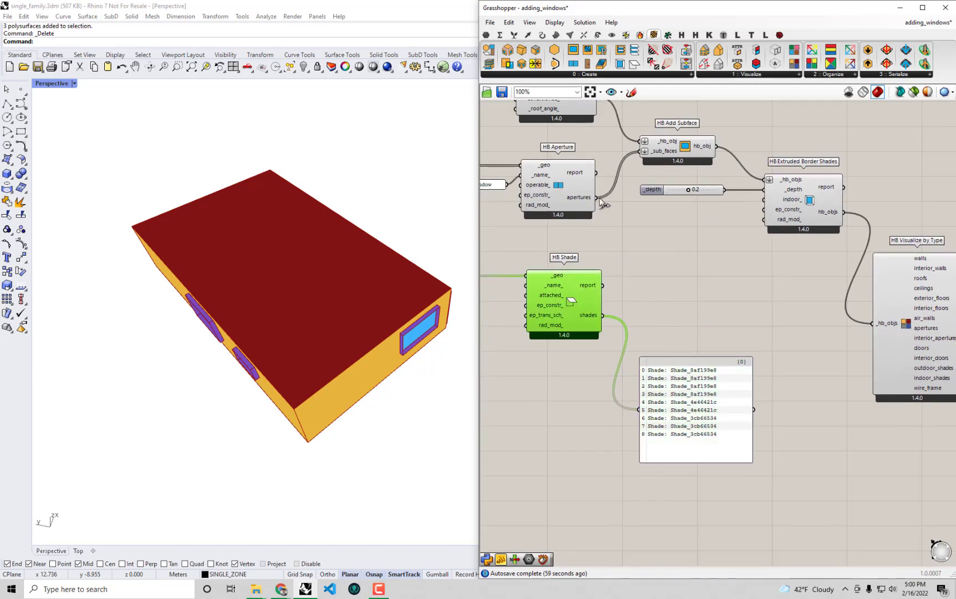
pyautogui.moveTo(603, 315); pyautogui.dragTo(874, 324)
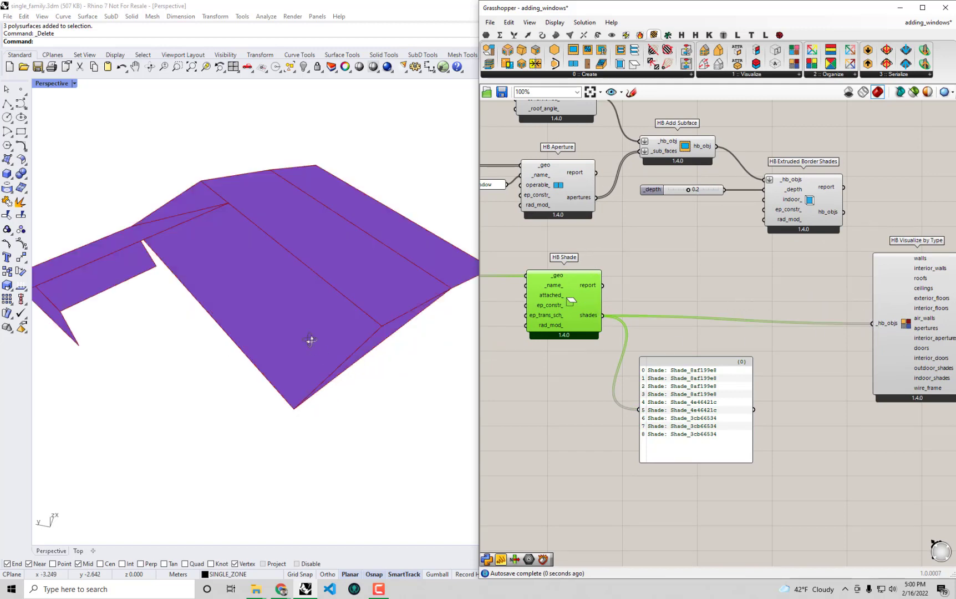
pyautogui.moveTo(309, 337)
pyautogui.mouseDown(button='right')
pyautogui.moveTo(303, 260)
pyautogui.moveTo(378, 257)
pyautogui.moveTo(290, 369)
pyautogui.moveTo(331, 235)
pyautogui.moveTo(319, 334)
pyautogui.mouseUp(button='right')
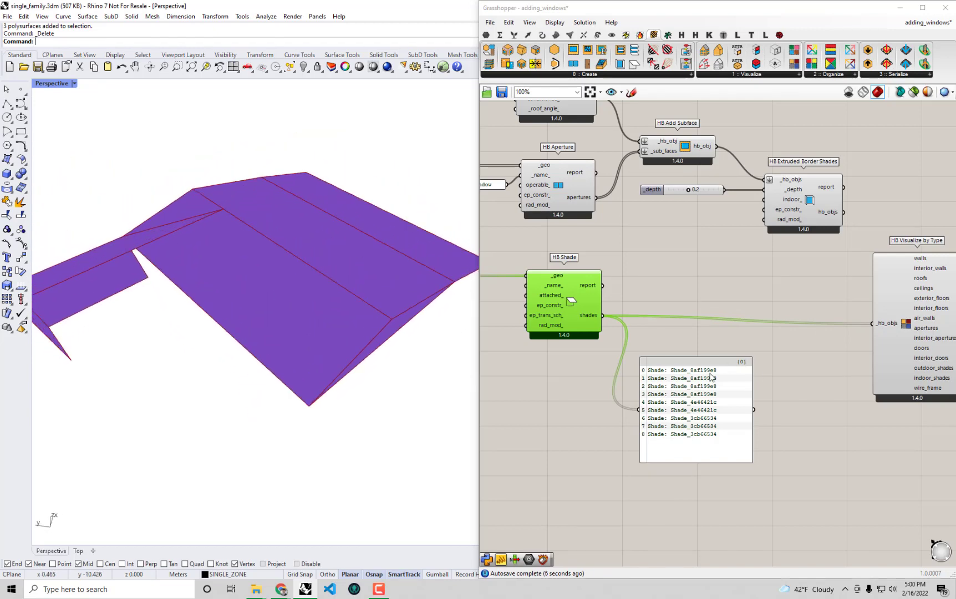
# Move the panel listing the shades further away from HB Shade and read the description of the HB Add Shade component
pyautogui.moveTo(705, 387); pyautogui.dragTo(712, 402)
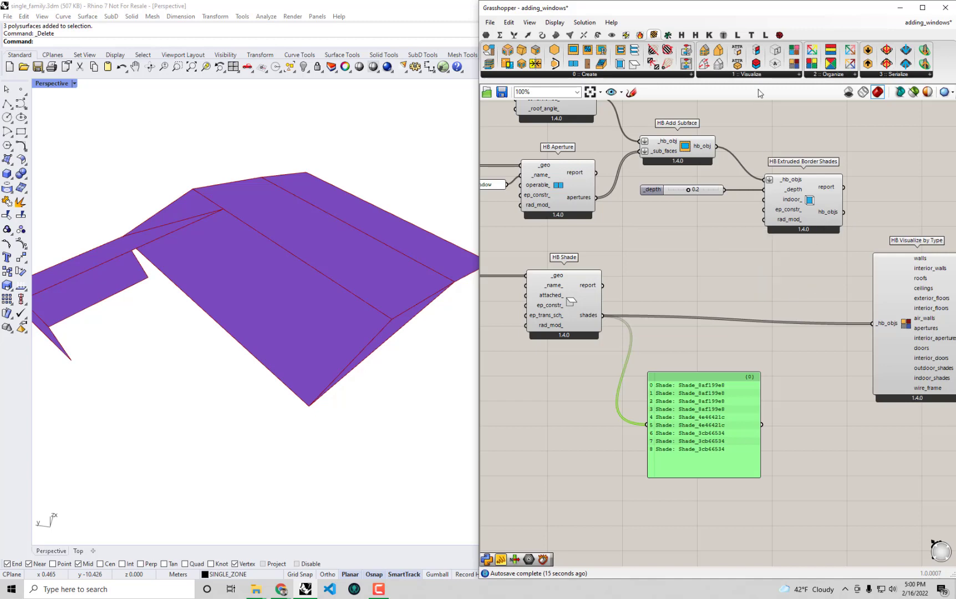
pyautogui.click(723, 233)
pyautogui.scroll(-2, 723, 233)
pyautogui.moveTo(723, 233); pyautogui.dragTo(696, 243, button='right')
pyautogui.scroll(2, 710, 286)
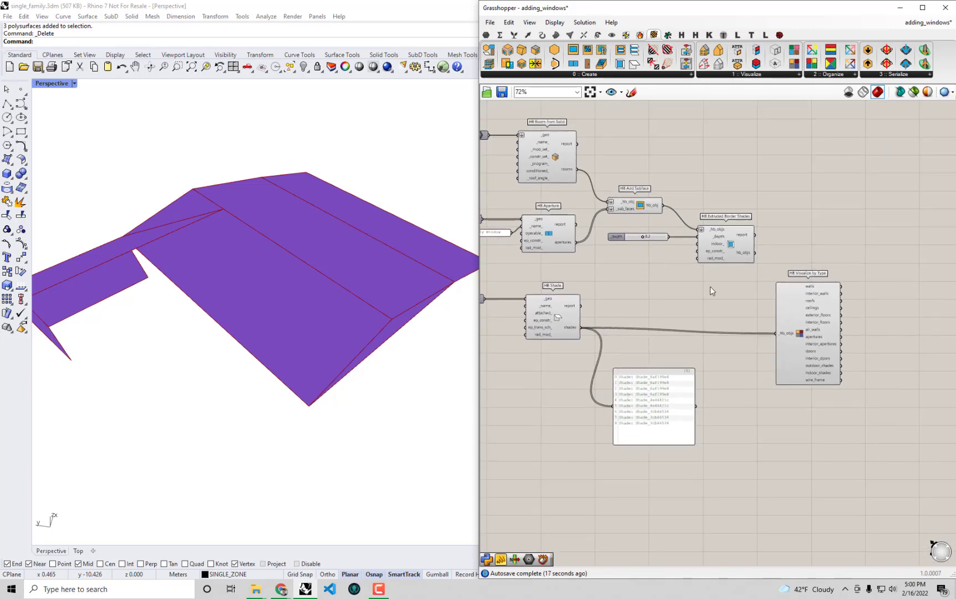
pyautogui.click(841, 327)
pyautogui.moveTo(651, 402); pyautogui.dragTo(684, 404)
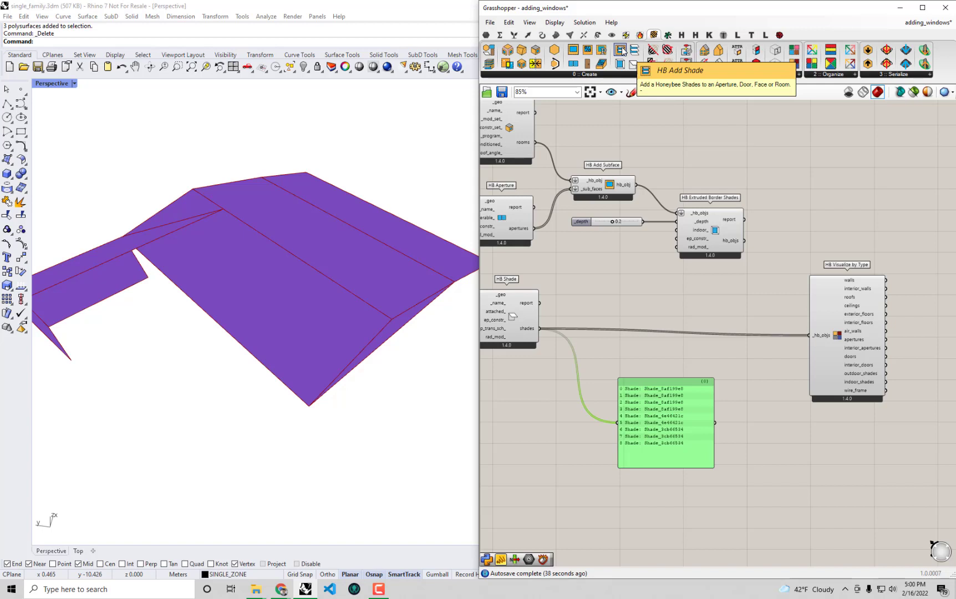
pyautogui.click(776, 183)
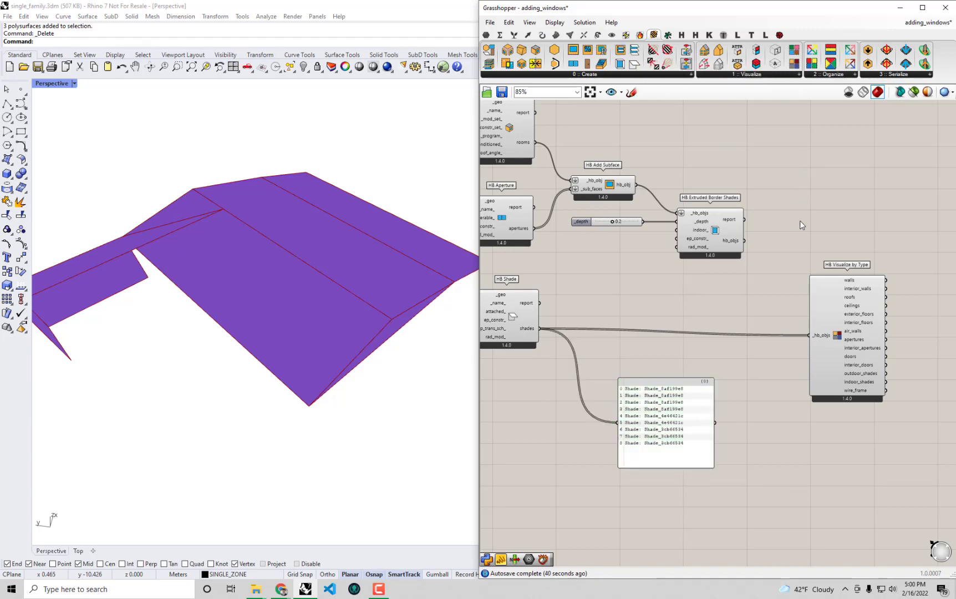
pyautogui.moveTo(800, 220); pyautogui.dragTo(840, 312, button='right')
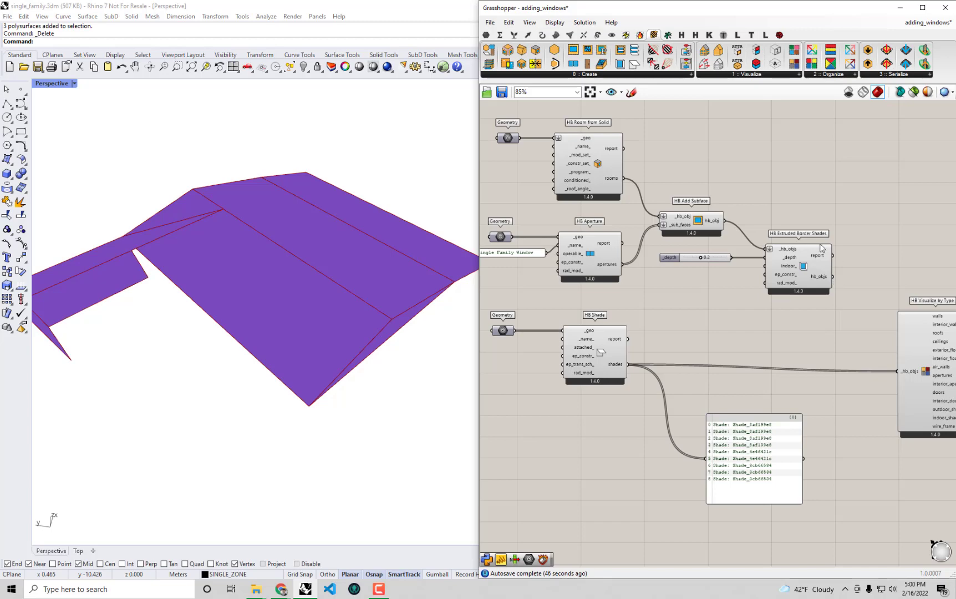
# Maximize the Grasshopper window and check the _hb_objs input of HB Visualize by Type
pyautogui.moveTo(711, 14); pyautogui.dragTo(701, 37)
pyautogui.doubleClick(700, 36)
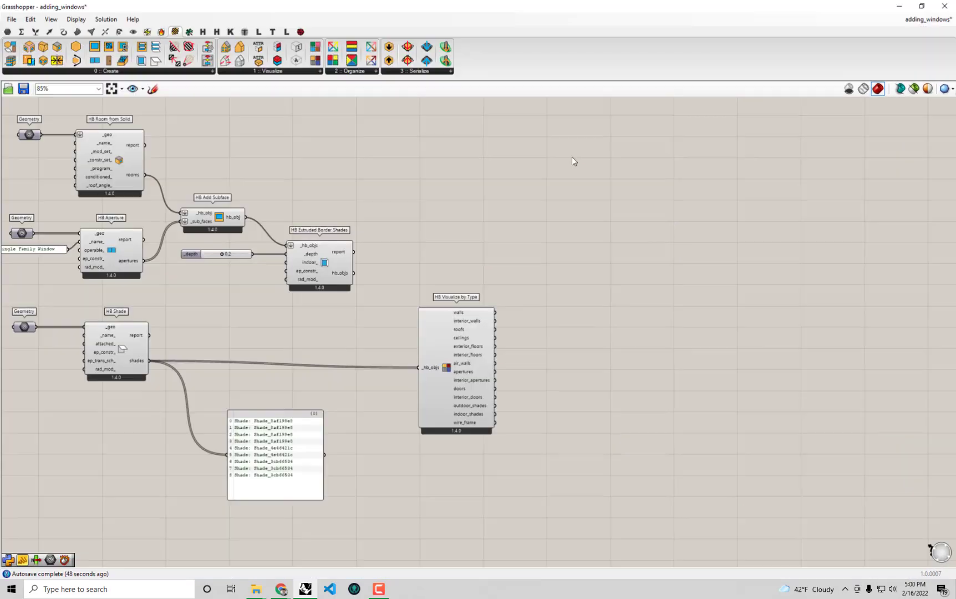
pyautogui.moveTo(511, 300); pyautogui.dragTo(618, 287, button='right')
pyautogui.click(575, 365)
pyautogui.scroll(1, 563, 351)
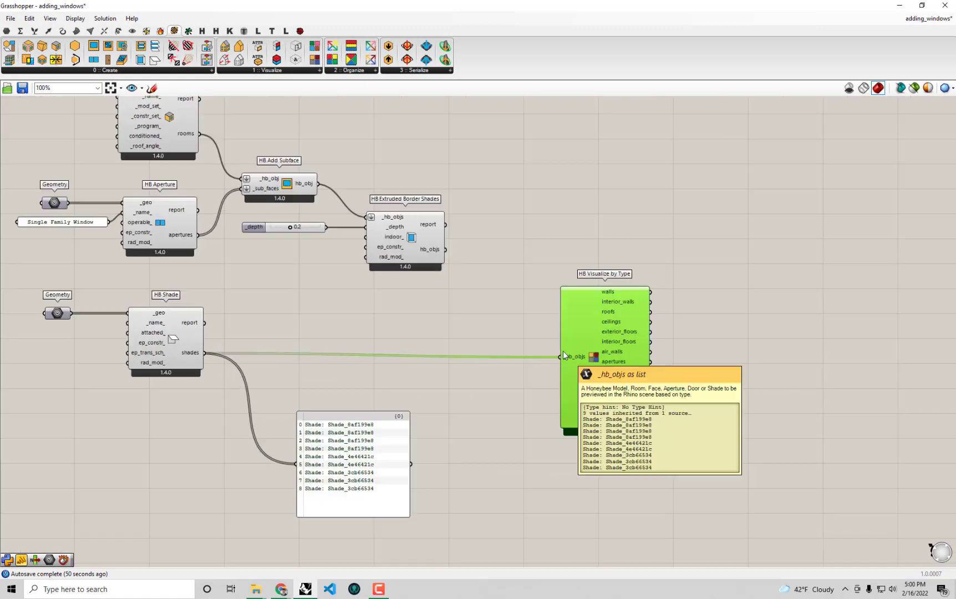
pyautogui.click(466, 322)
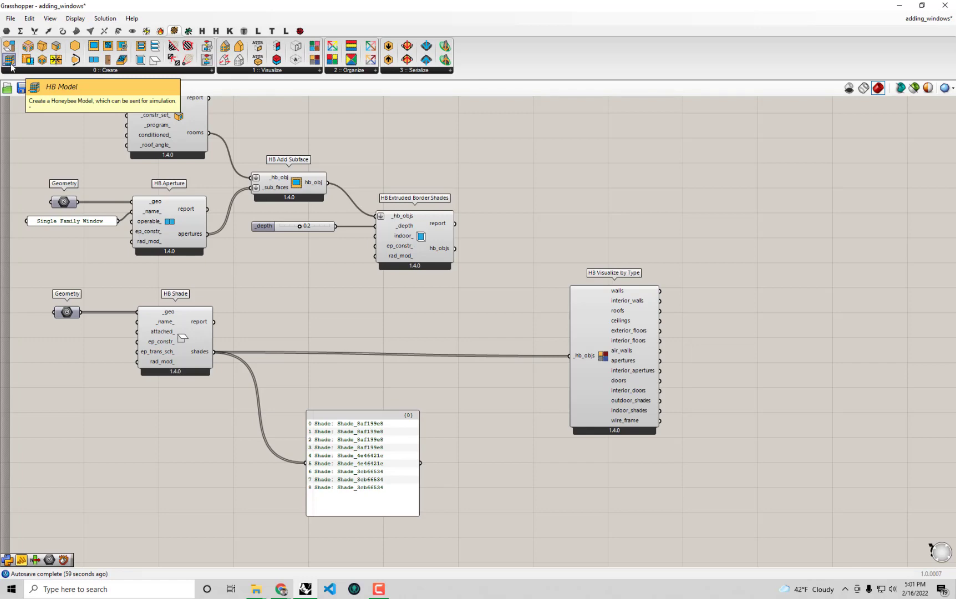
# Add an HB Model component between HB Extruded Border Shades and HB Visualize by Type, shifting HB Visualize by Type away to make room
pyautogui.moveTo(10, 61); pyautogui.dragTo(527, 305)
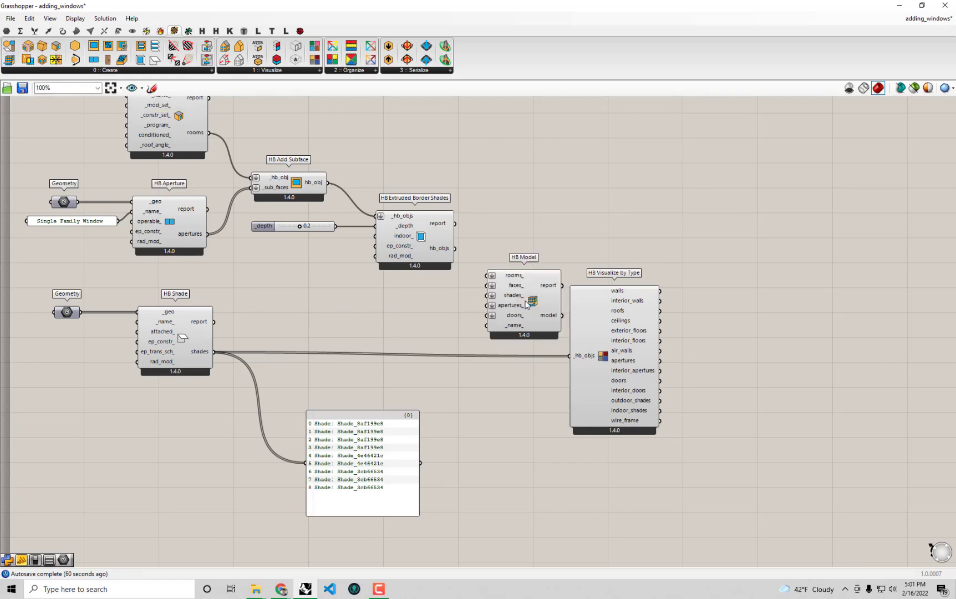
pyautogui.moveTo(588, 329); pyautogui.dragTo(621, 332)
pyautogui.scroll(2, 546, 332)
pyautogui.moveTo(536, 307); pyautogui.dragTo(539, 291)
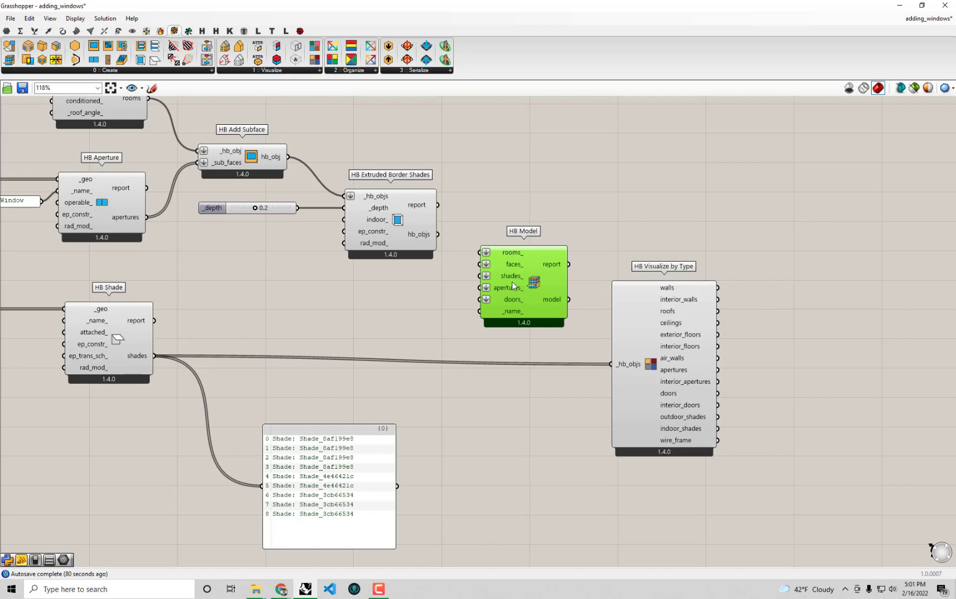
pyautogui.moveTo(512, 285); pyautogui.dragTo(536, 288)
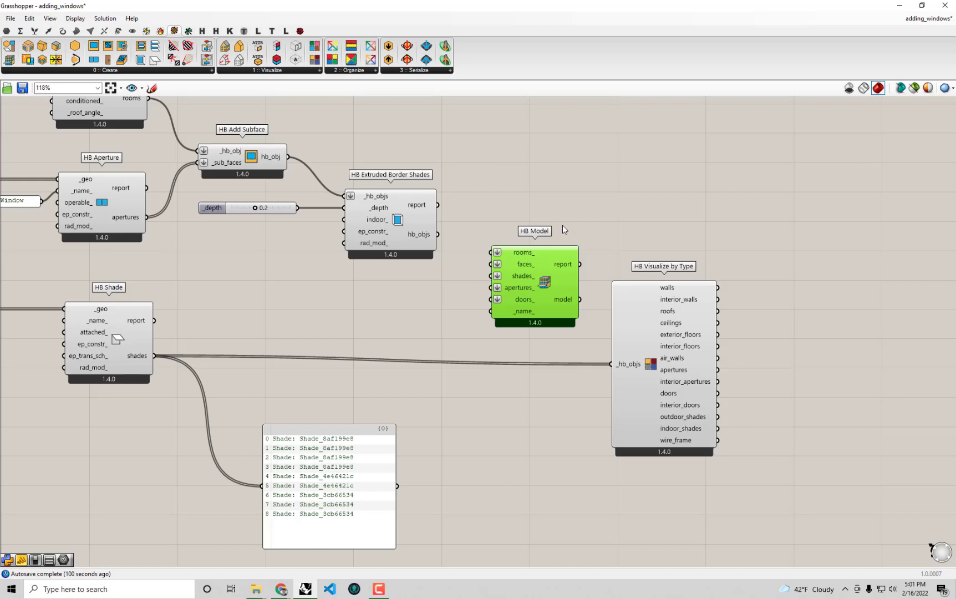
# Connect the hb_objs output of HB Extruded Border Shades to the text panel in place of the shades list
pyautogui.click(465, 283)
pyautogui.moveTo(465, 283); pyautogui.dragTo(488, 287, button='right')
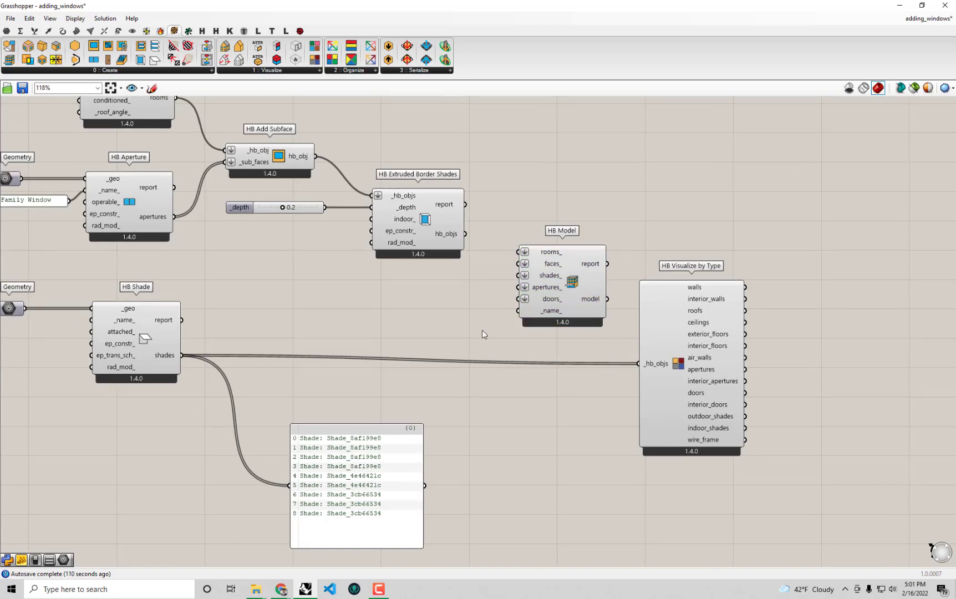
pyautogui.moveTo(482, 329); pyautogui.dragTo(497, 330, button='right')
pyautogui.click(467, 230)
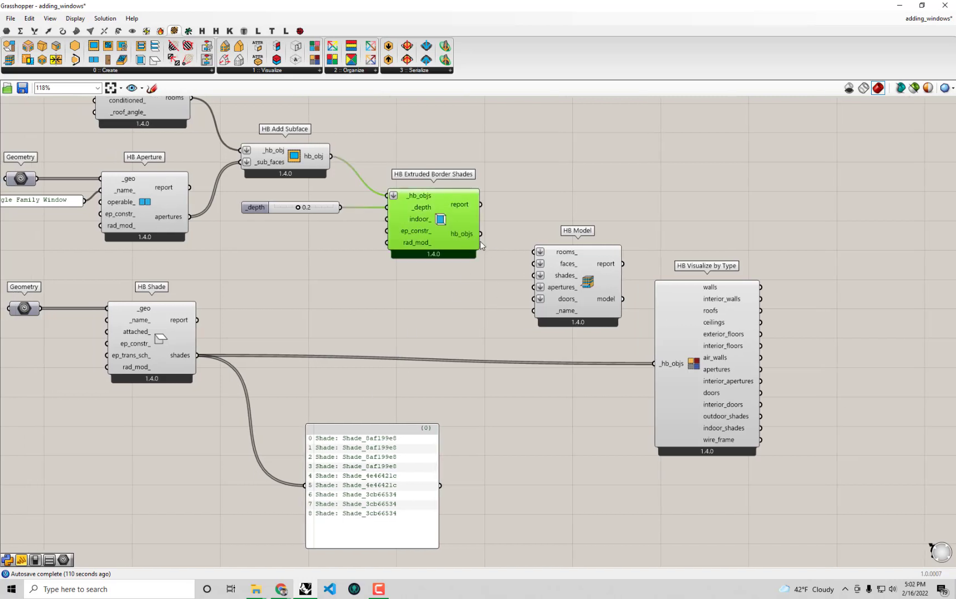
pyautogui.moveTo(481, 234); pyautogui.dragTo(379, 478)
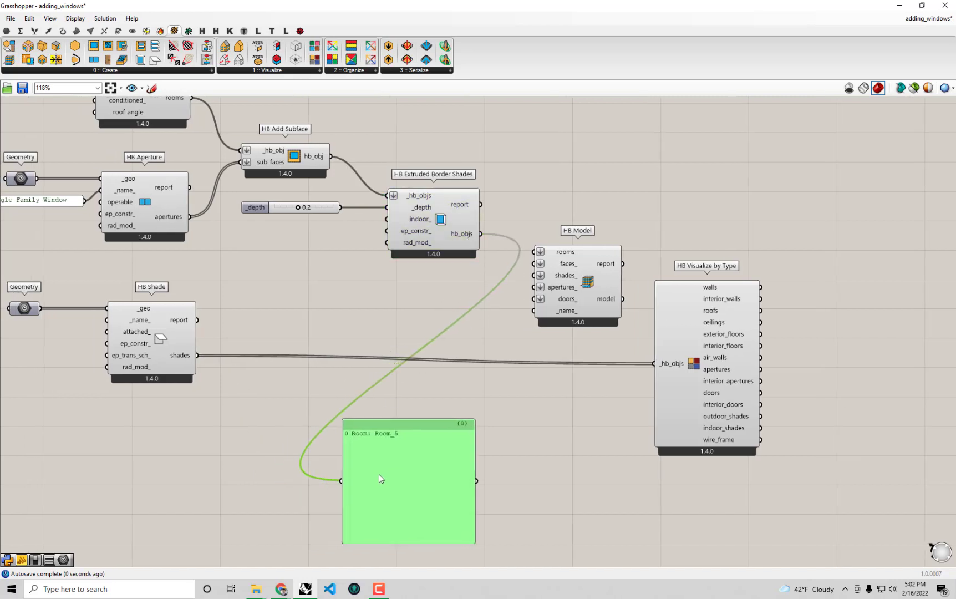
# Connect hb_objs of HB Extruded Border Shades to rooms_ of HB Model, and the shades of HB Shade to its shades_ input
pyautogui.moveTo(480, 234); pyautogui.dragTo(533, 252)
pyautogui.moveTo(582, 280); pyautogui.dragTo(585, 262)
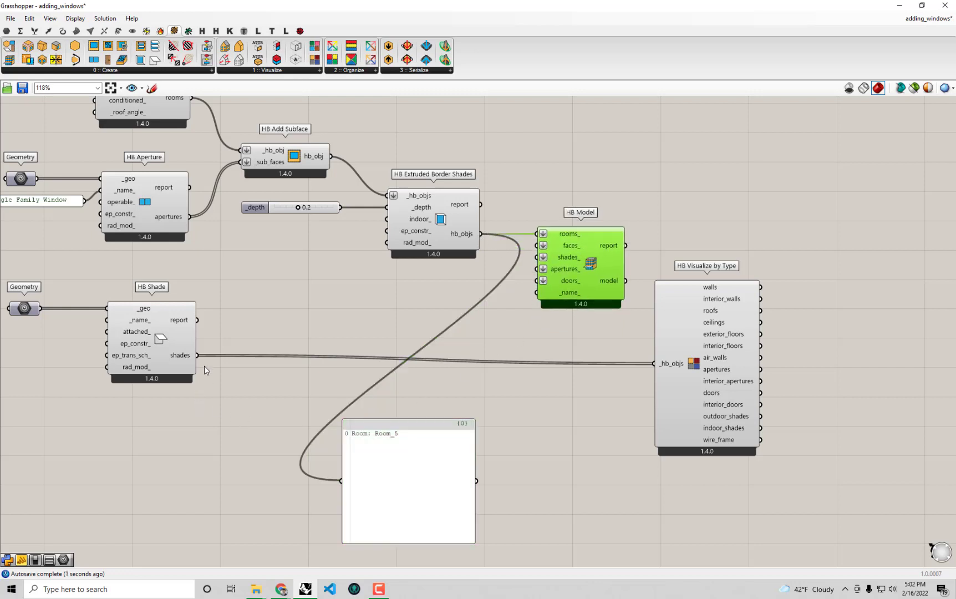
pyautogui.moveTo(194, 356)
pyautogui.moveTo(195, 356); pyautogui.dragTo(557, 289)
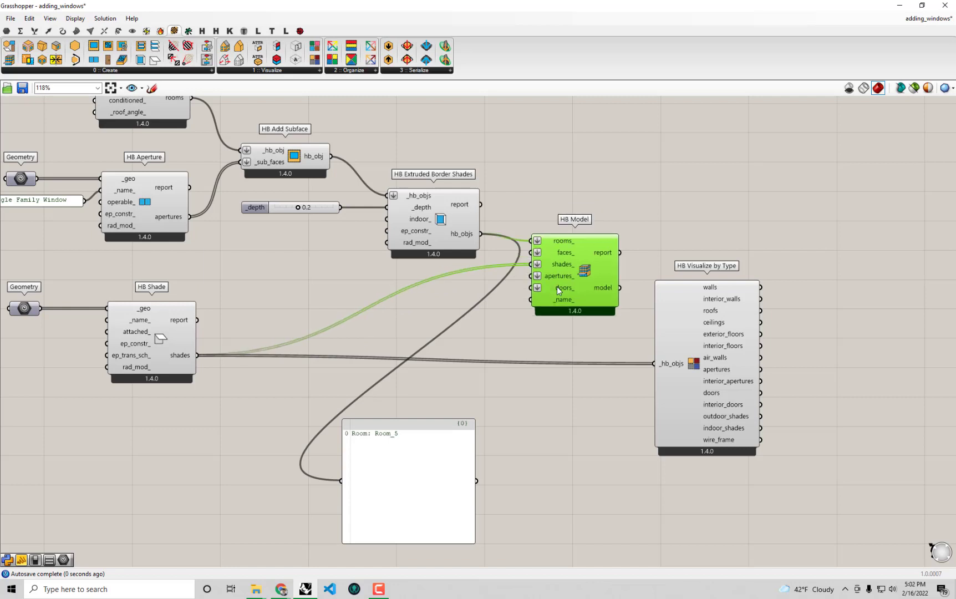
# Move HB Visualize by Type further from HB Model and show the model output in a shortened text panel above it
pyautogui.moveTo(699, 348); pyautogui.dragTo(795, 361)
pyautogui.moveTo(423, 485); pyautogui.dragTo(591, 468)
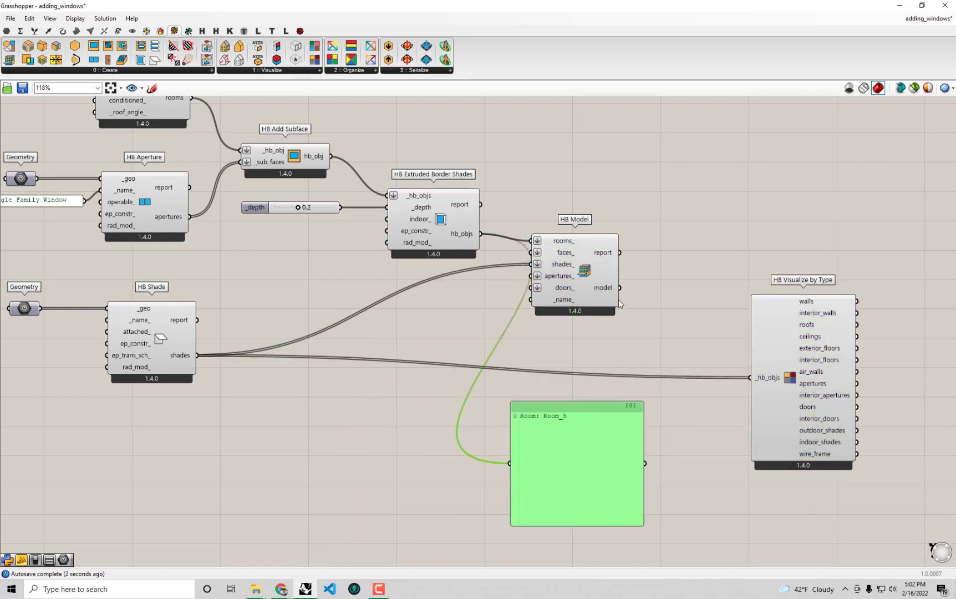
pyautogui.moveTo(622, 289); pyautogui.dragTo(505, 455)
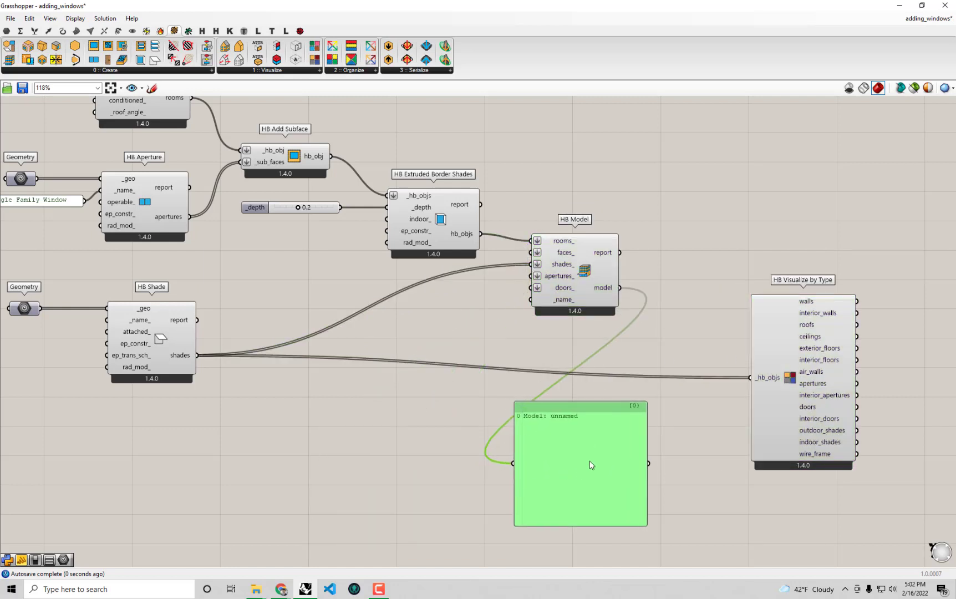
pyautogui.moveTo(589, 465); pyautogui.dragTo(724, 228)
pyautogui.moveTo(717, 286); pyautogui.dragTo(715, 228)
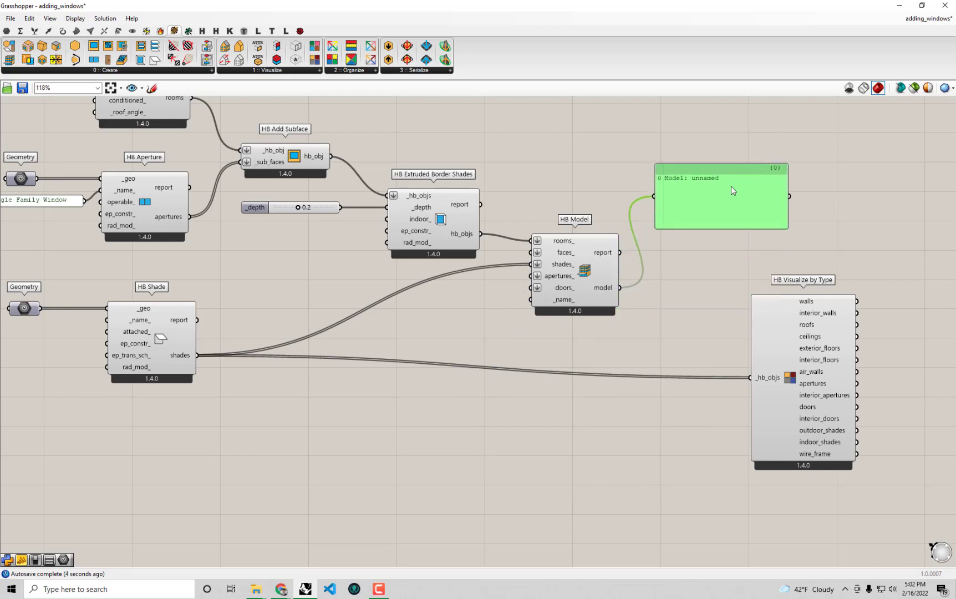
# Shorten the text panel reading the HB Model output to a compact height and reposition it above HB Visualize by Type
pyautogui.moveTo(731, 187); pyautogui.dragTo(732, 171)
pyautogui.moveTo(793, 213); pyautogui.dragTo(742, 181)
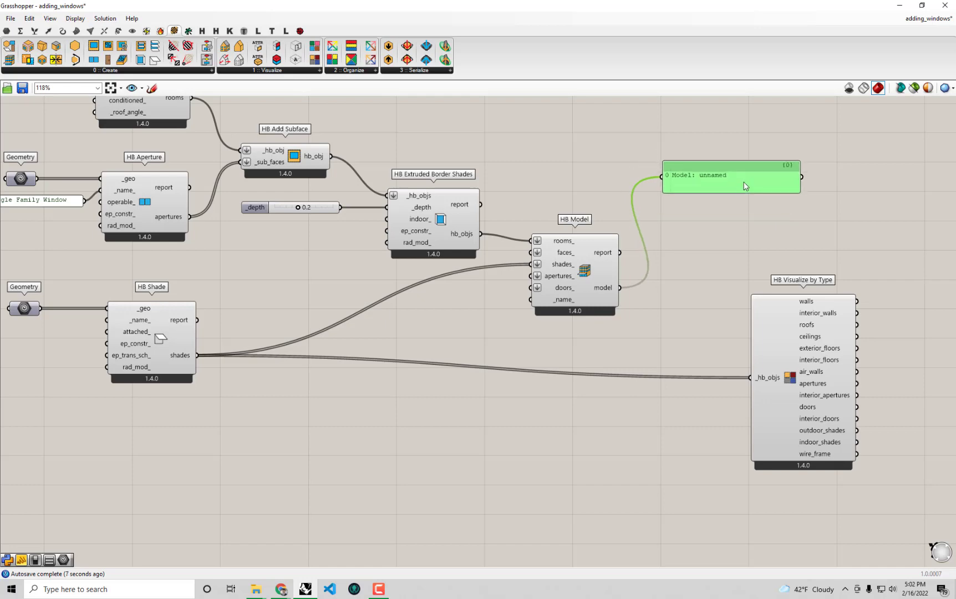
pyautogui.moveTo(537, 289); pyautogui.dragTo(538, 295)
pyautogui.moveTo(536, 296); pyautogui.dragTo(636, 360, button='right')
pyautogui.moveTo(599, 328); pyautogui.dragTo(92, 105)
pyautogui.moveTo(391, 525); pyautogui.dragTo(88, 332)
pyautogui.click(547, 292)
pyautogui.moveTo(667, 412); pyautogui.dragTo(551, 386, button='right')
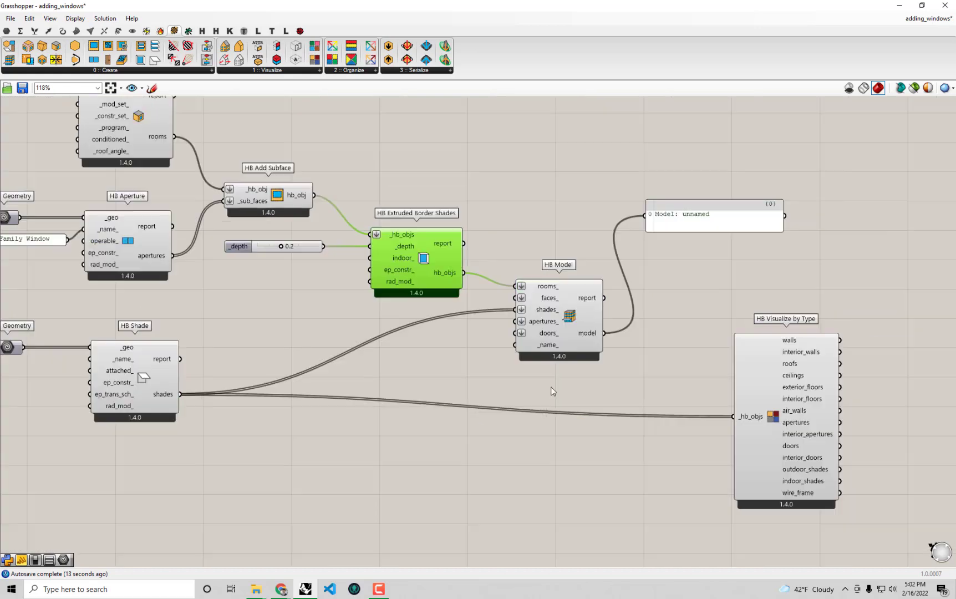
pyautogui.click(620, 377)
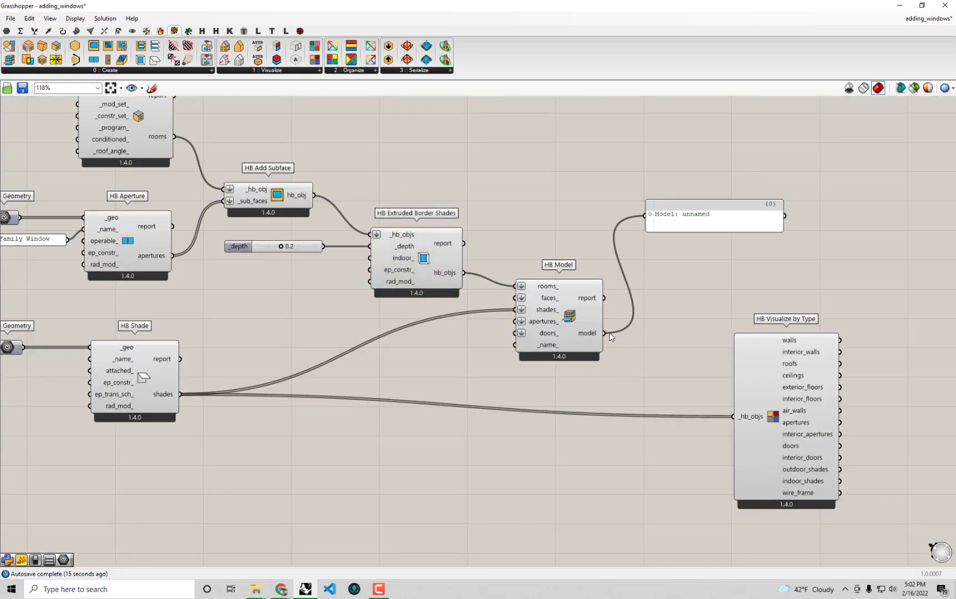
# Connect the model output of HB Model to _hb_objs of HB Visualize by Type, replacing the shades, and place Grasshopper beside the Rhino viewport
pyautogui.moveTo(605, 333); pyautogui.dragTo(733, 416)
pyautogui.moveTo(429, 5); pyautogui.dragTo(955, 95)
pyautogui.scroll(-2, 841, 282)
pyautogui.moveTo(842, 283); pyautogui.dragTo(722, 235, button='right')
pyautogui.scroll(1, 763, 250)
pyautogui.moveTo(718, 234); pyautogui.dragTo(821, 311)
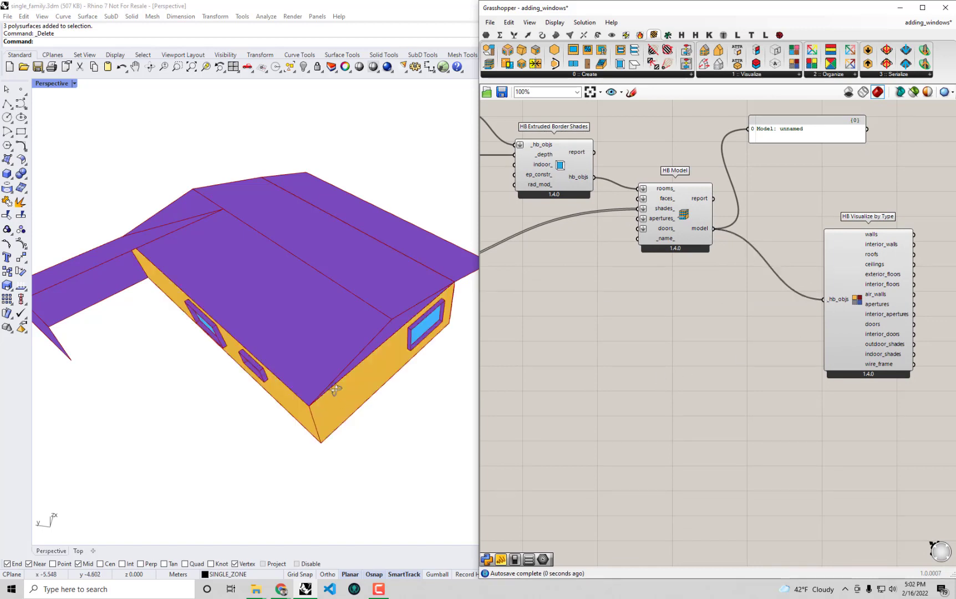
# Examine the walls, bordered windows and context shades of the visualized model from several angles, along with the HB Shade component feeding it
pyautogui.moveTo(336, 390); pyautogui.dragTo(353, 355, button='right')
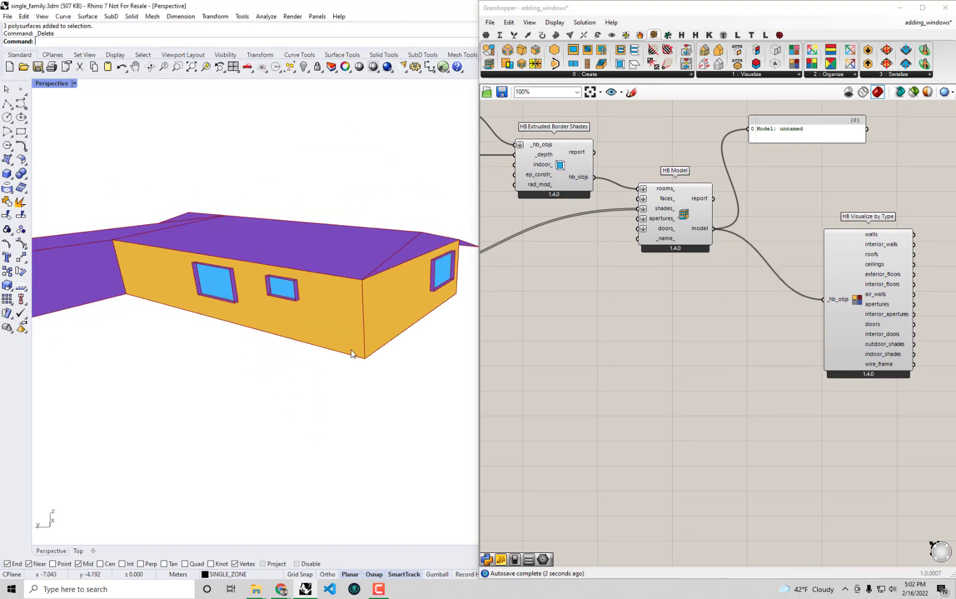
pyautogui.moveTo(197, 335); pyautogui.dragTo(225, 291, button='right')
pyautogui.scroll(3, 354, 317)
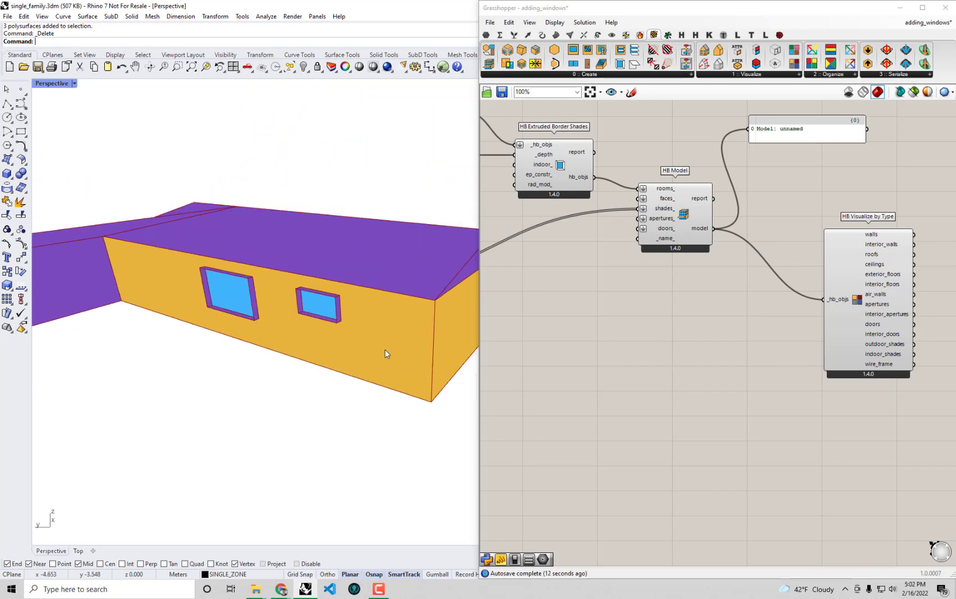
pyautogui.moveTo(385, 349); pyautogui.dragTo(347, 330, button='right')
pyautogui.moveTo(207, 332); pyautogui.dragTo(239, 364, button='right')
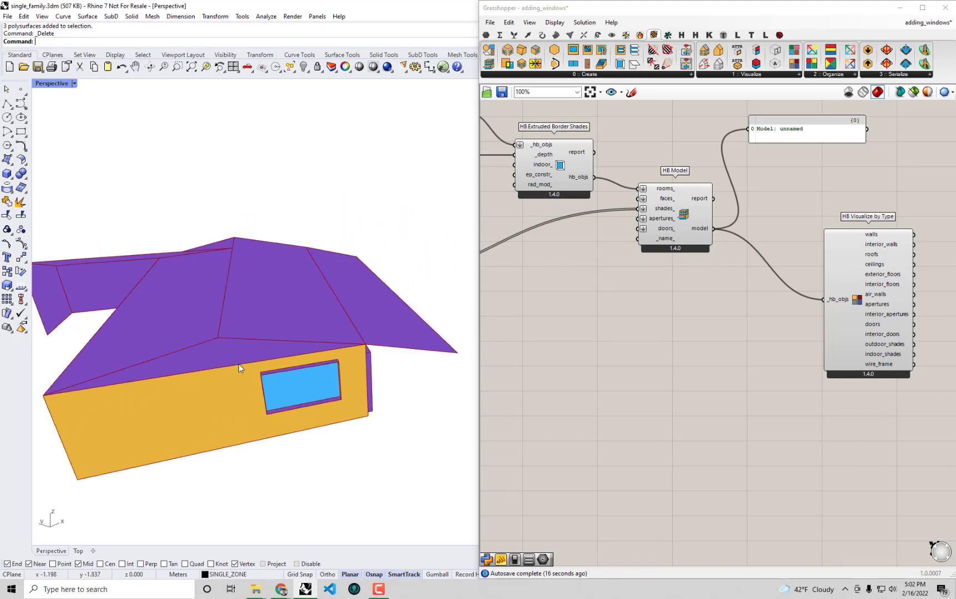
pyautogui.moveTo(661, 313); pyautogui.dragTo(942, 318, button='right')
pyautogui.click(577, 289)
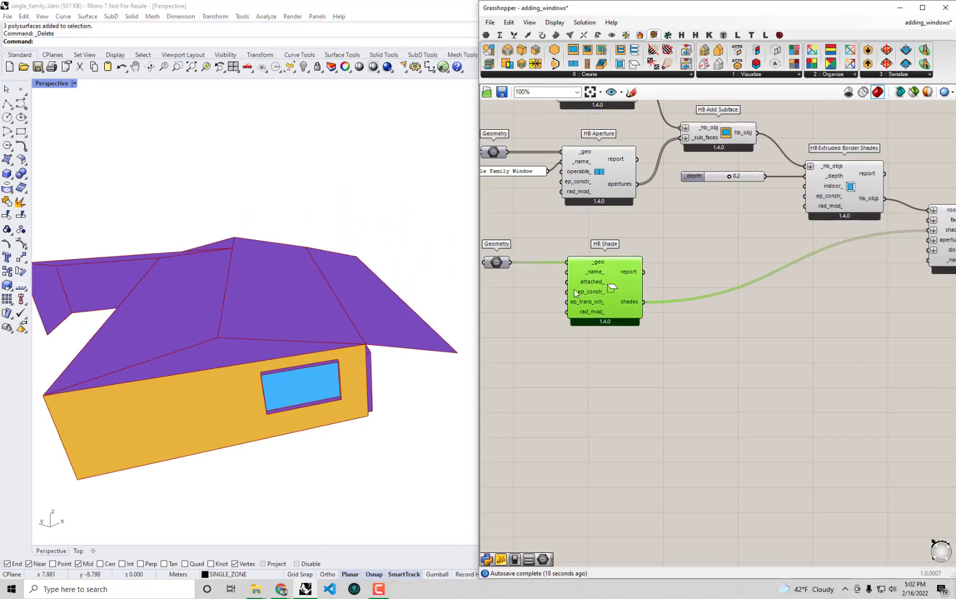
pyautogui.click(667, 335)
pyautogui.moveTo(232, 334)
pyautogui.mouseDown(button='right')
pyautogui.moveTo(293, 332)
pyautogui.moveTo(231, 341)
pyautogui.moveTo(212, 371)
pyautogui.moveTo(149, 279)
pyautogui.moveTo(143, 287)
pyautogui.moveTo(141, 311)
pyautogui.moveTo(231, 330)
pyautogui.mouseUp(button='right')
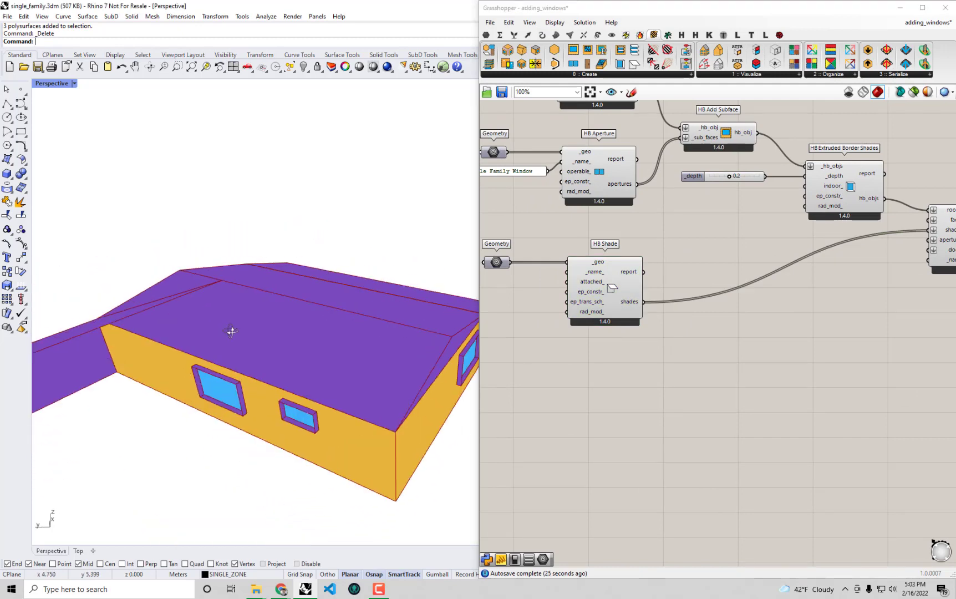
# Review the whole definition, from HB Room from Solid, HB Aperture and HB Shade through HB Model to HB Visualize by Type
pyautogui.moveTo(742, 365); pyautogui.dragTo(664, 320, button='right')
pyautogui.scroll(2, 664, 319)
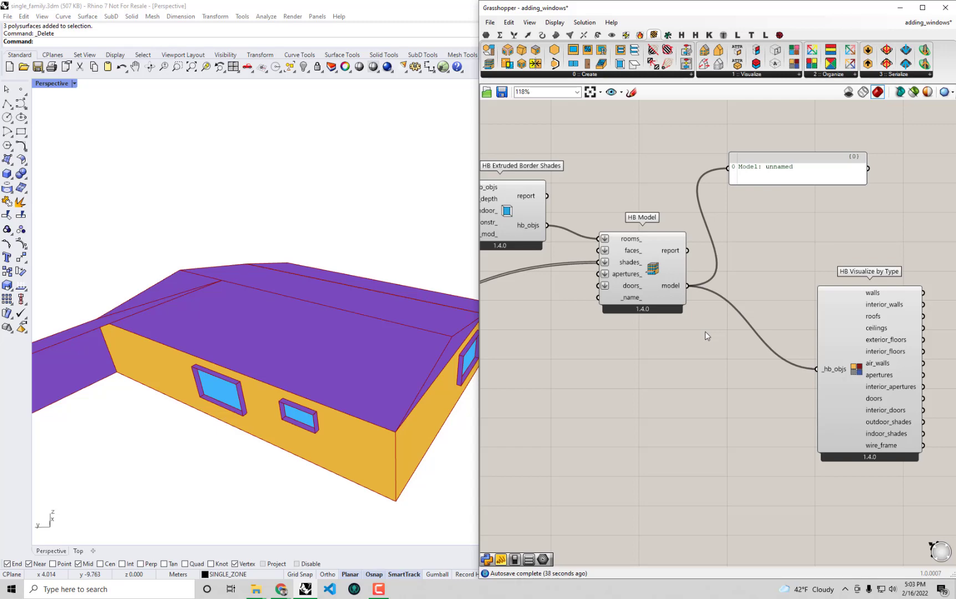
pyautogui.scroll(-5, 704, 331)
pyautogui.moveTo(757, 341); pyautogui.dragTo(800, 324, button='right')
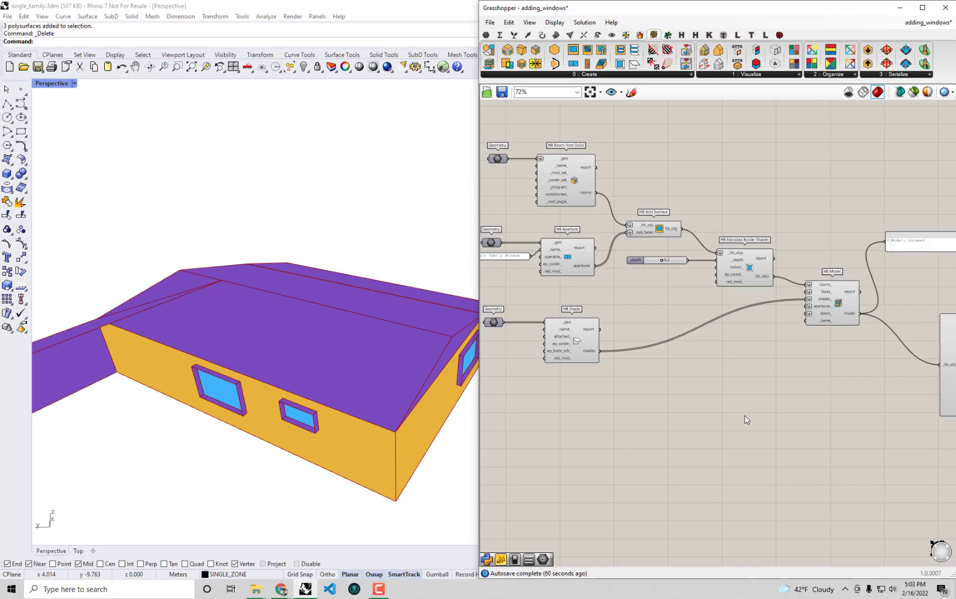
pyautogui.moveTo(607, 218); pyautogui.dragTo(646, 232, button='right')
pyautogui.click(612, 198)
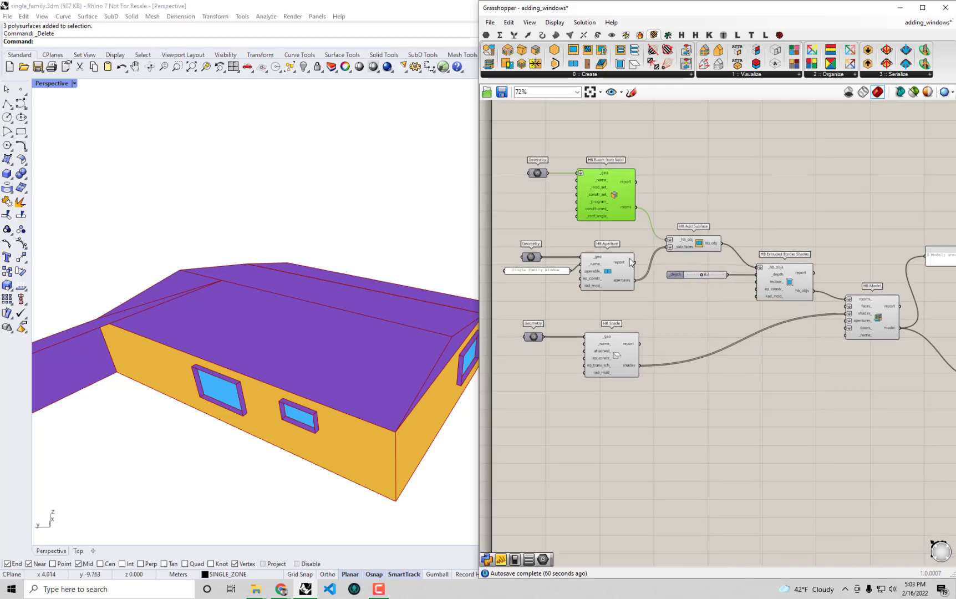
pyautogui.click(647, 308)
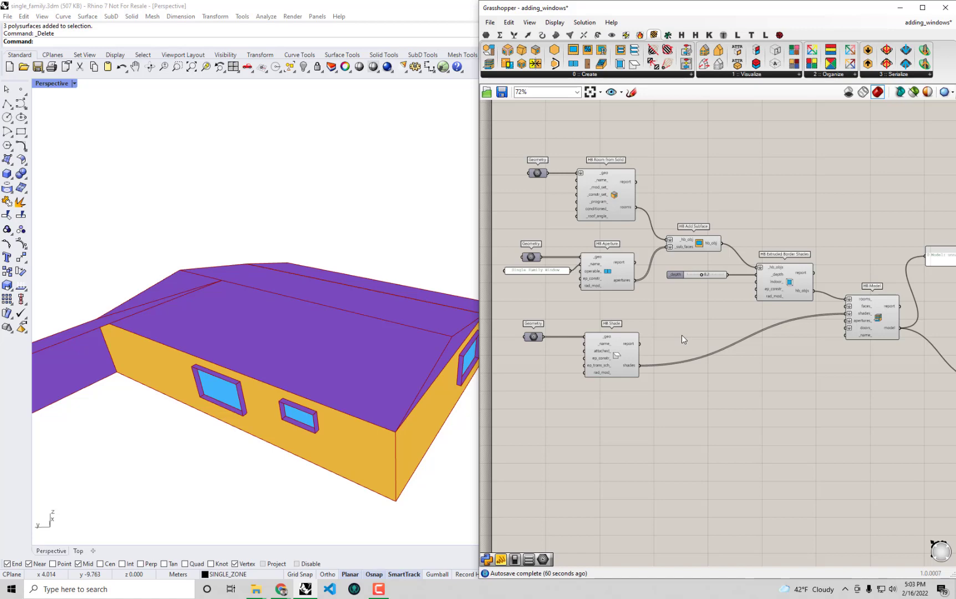
pyautogui.moveTo(714, 384); pyautogui.dragTo(683, 327, button='right')
pyautogui.scroll(-2, 692, 358)
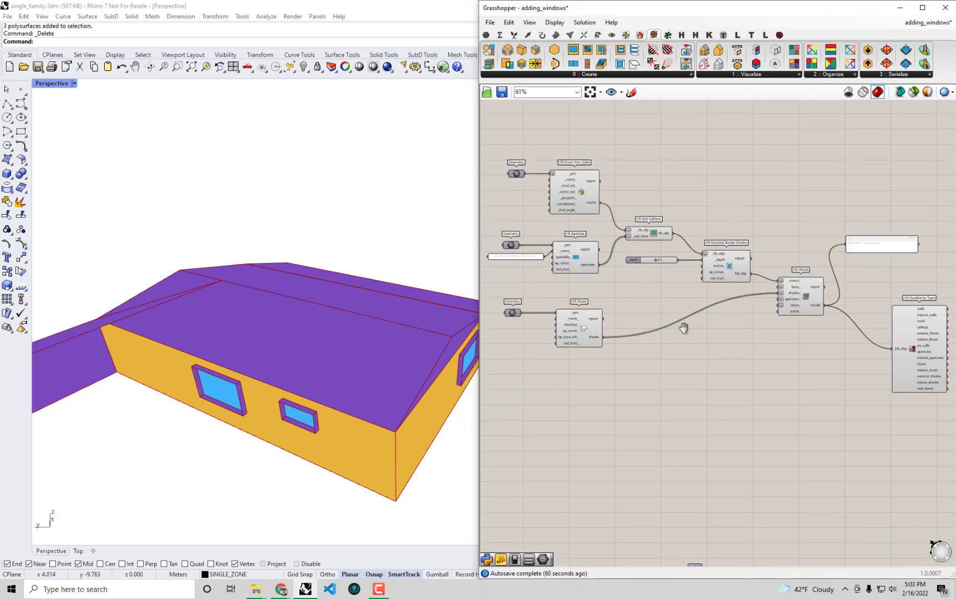